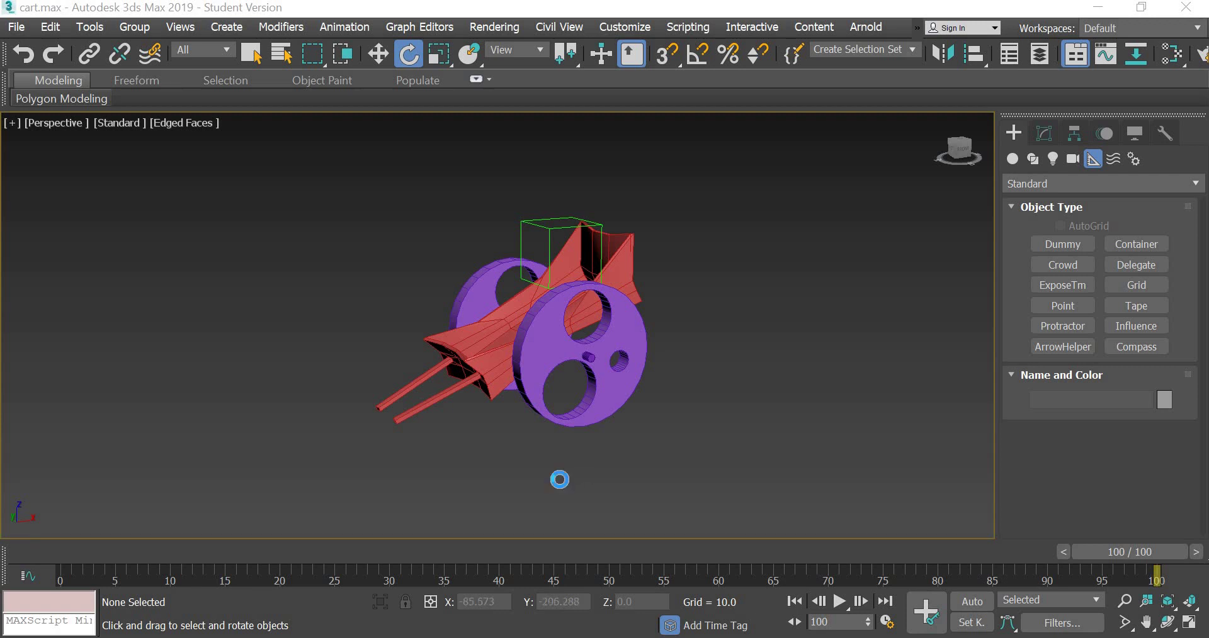
Delete the position keys from the Dummy002 helper
middle_drag(630, 469, 689, 471)
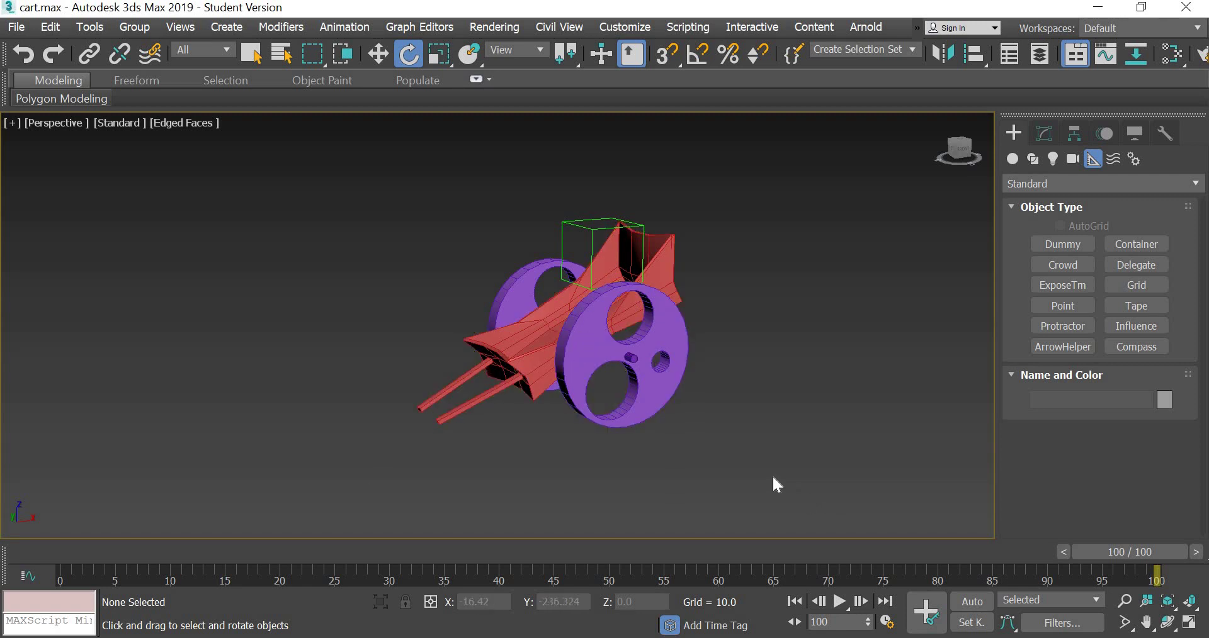
click(573, 225)
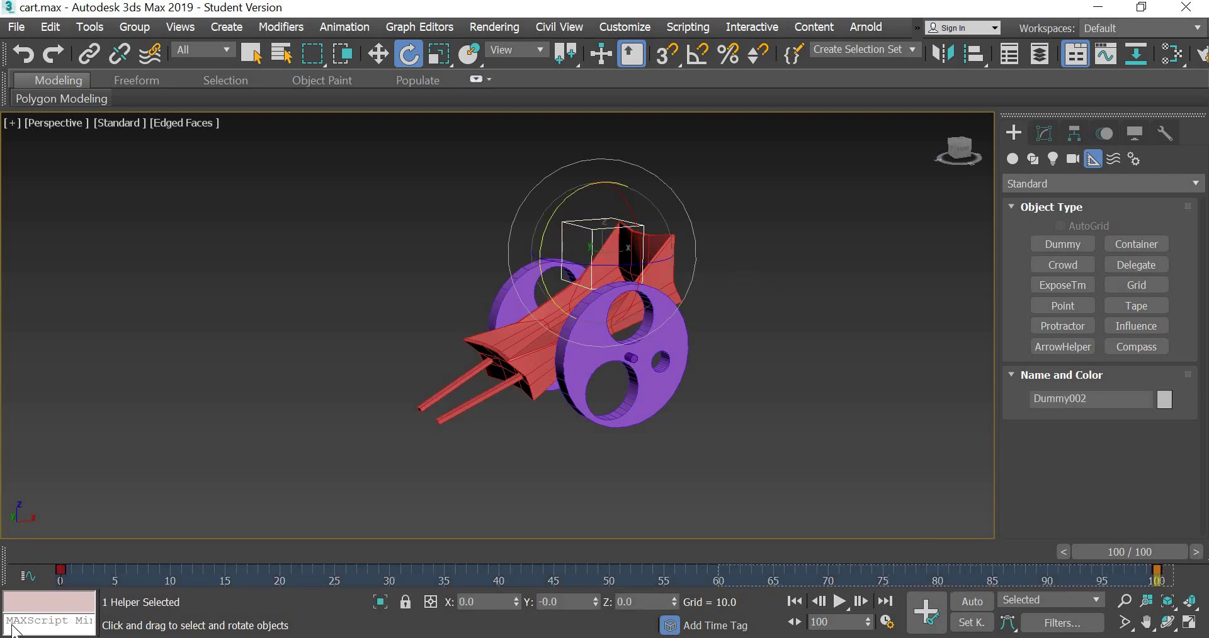
right_click(63, 570)
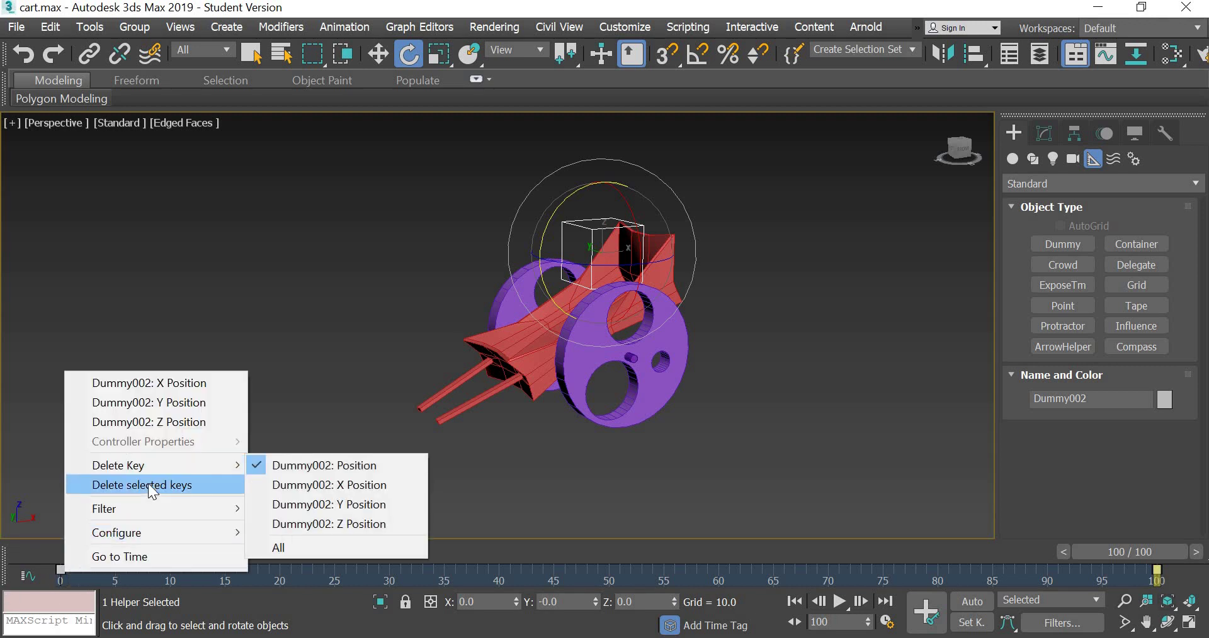
click(148, 483)
Delete all animation keys from the red cart body Box002
click(585, 374)
click(523, 368)
click(60, 570)
right_click(67, 572)
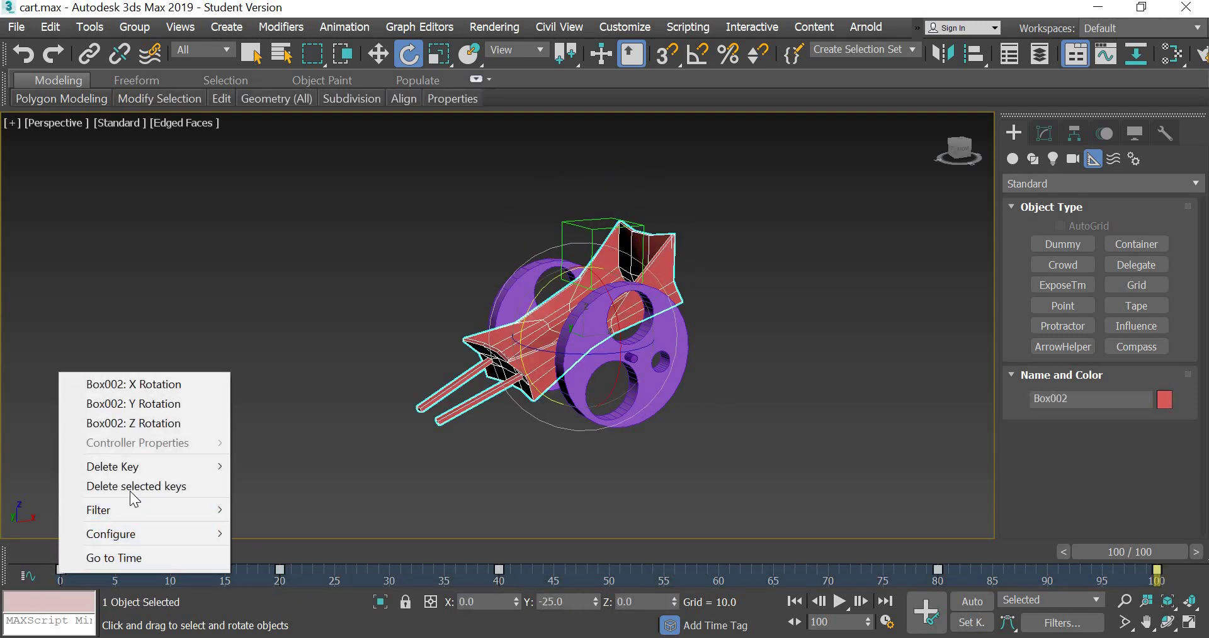
click(130, 487)
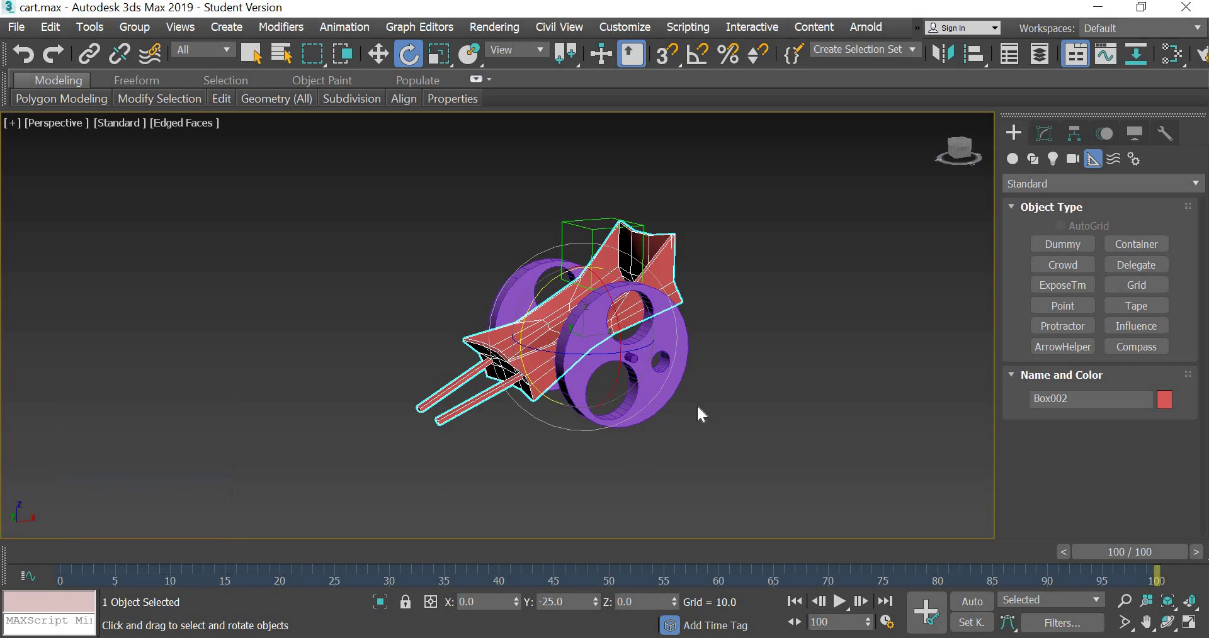
Delete wheel Circle003's frame 0 key
click(658, 395)
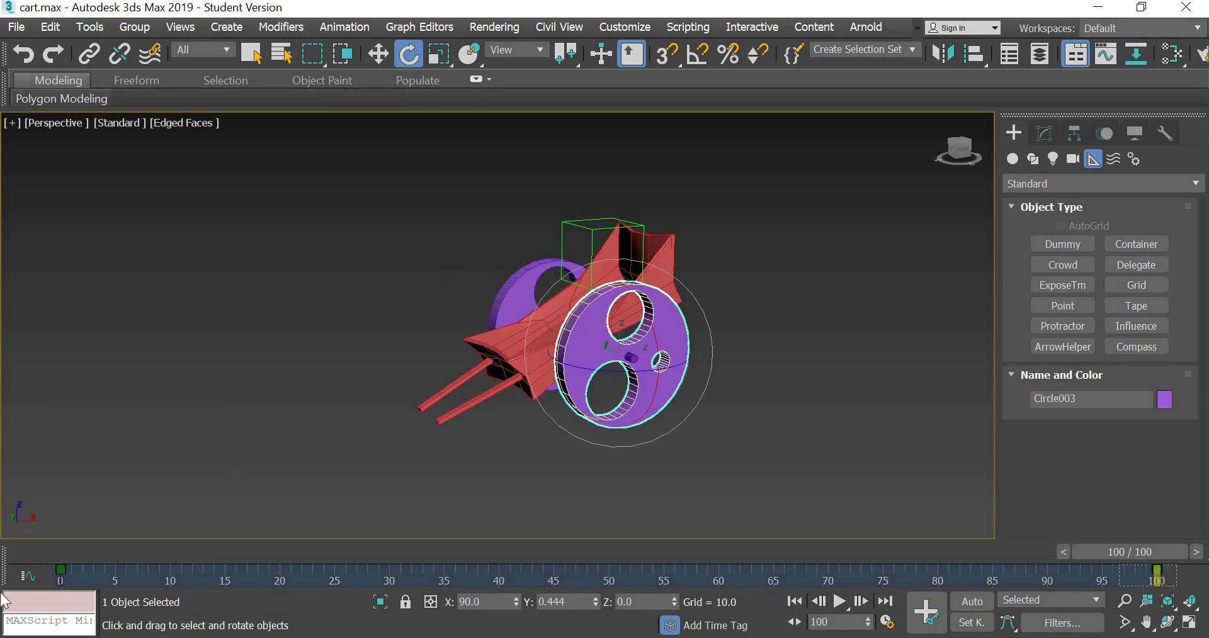
click(66, 570)
right_click(65, 573)
click(175, 487)
Delete wheel Circle004's keys from frames 0–100 and return to frame 0
click(498, 309)
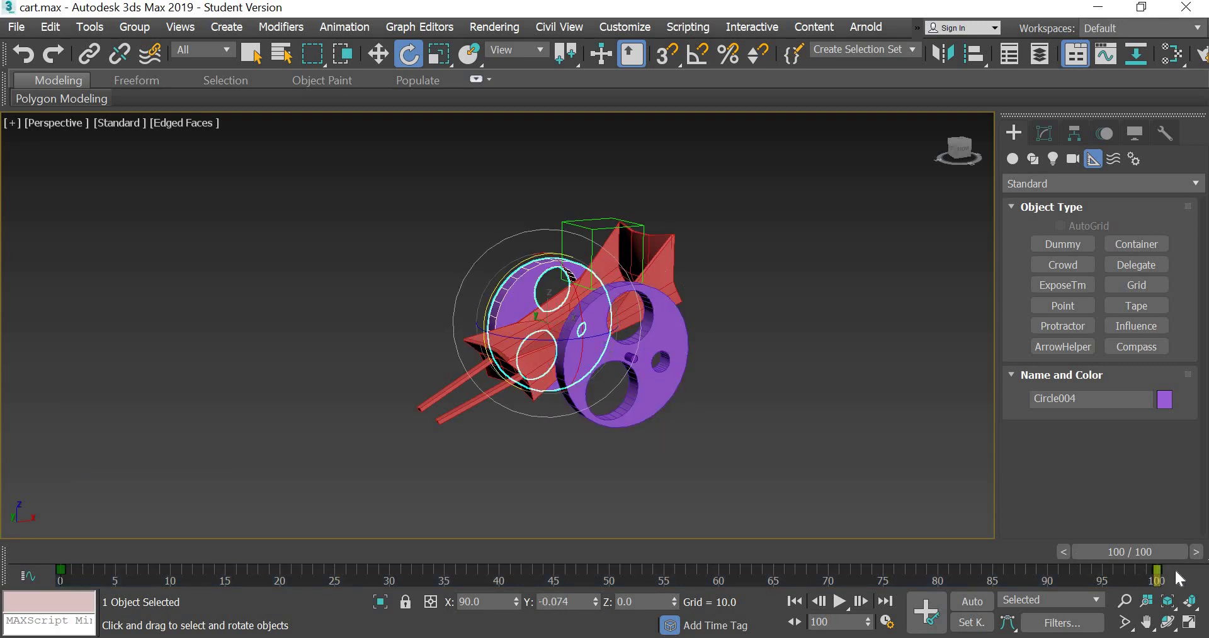
drag(1177, 578, 56, 576)
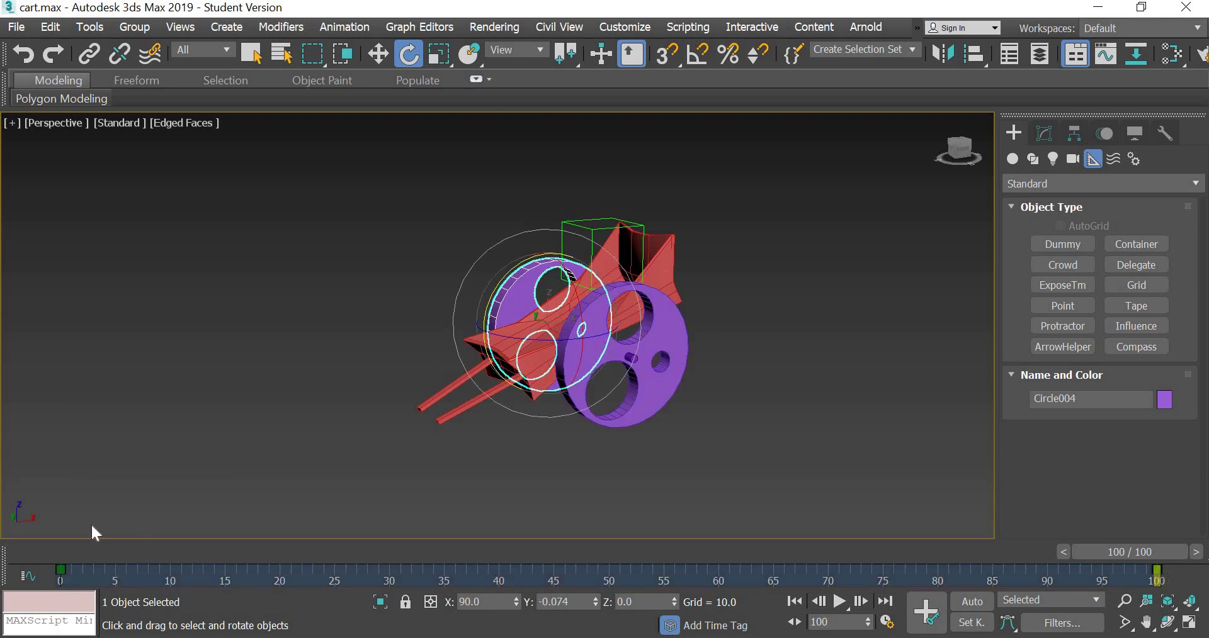
right_click(65, 572)
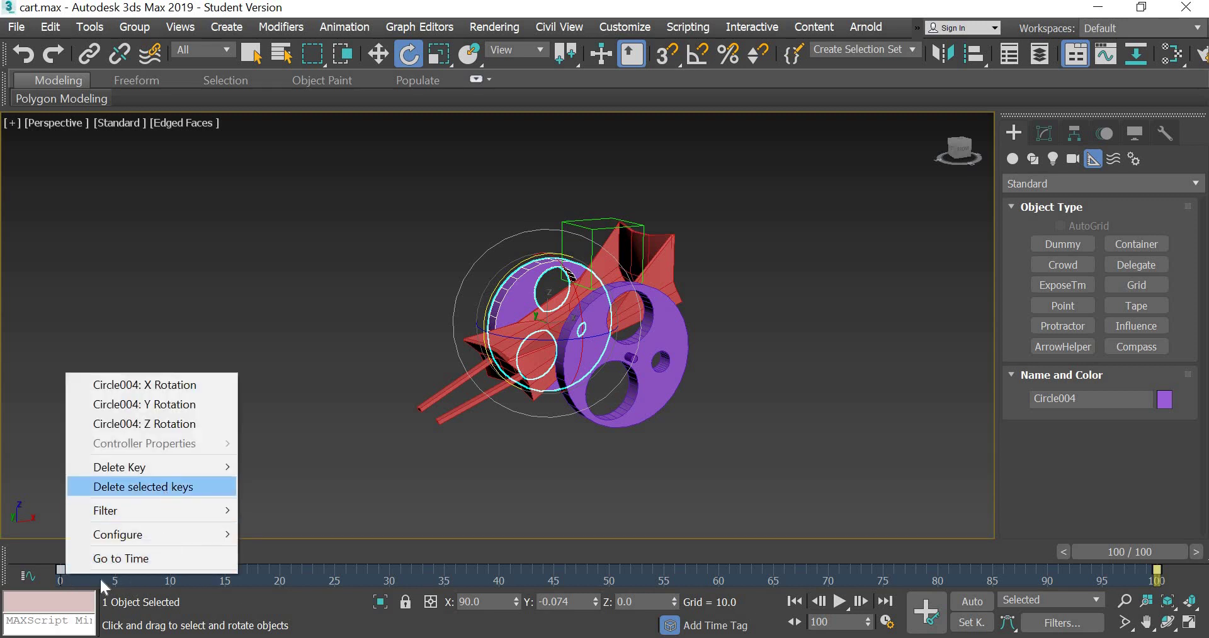
click(164, 488)
click(47, 548)
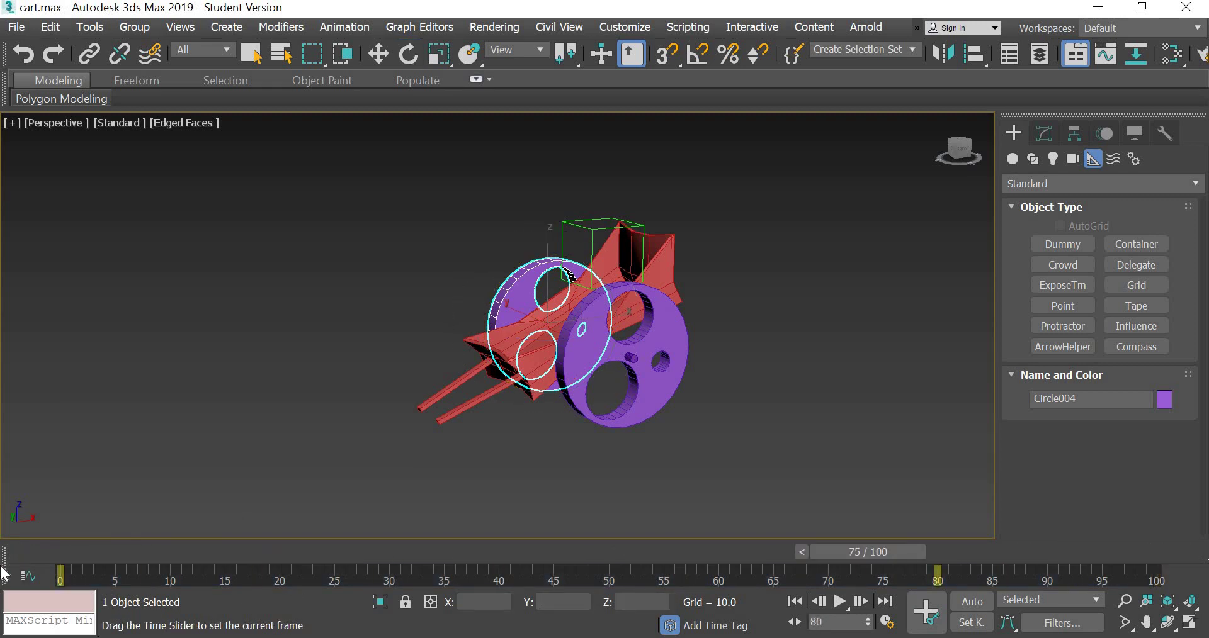
click(378, 54)
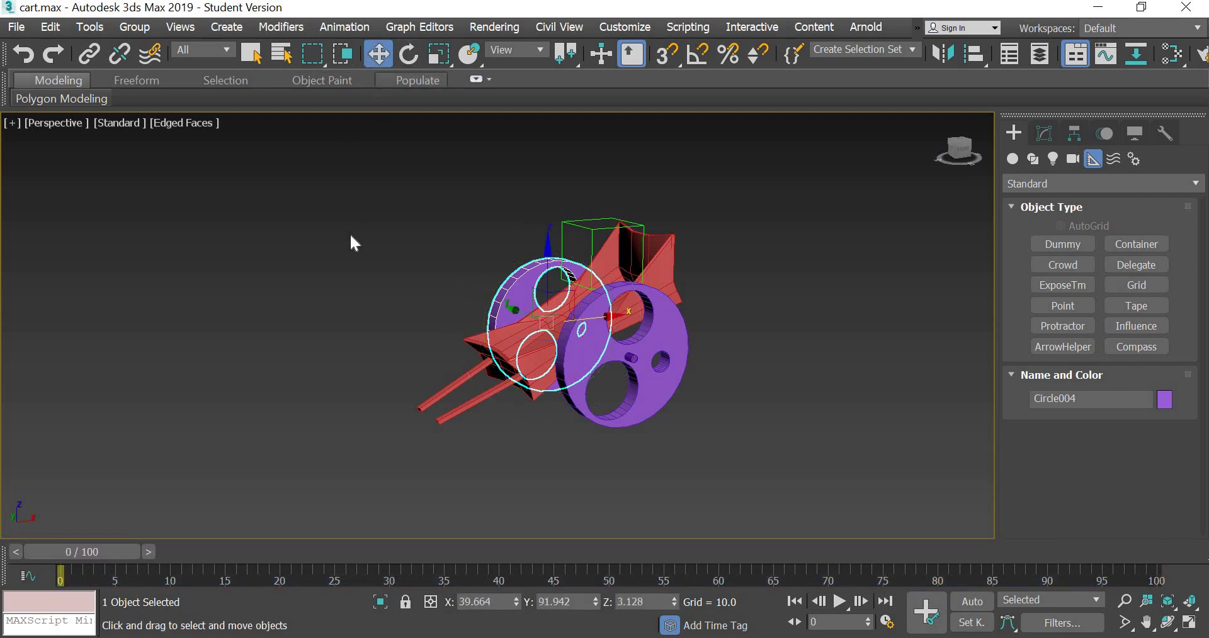
click(562, 467)
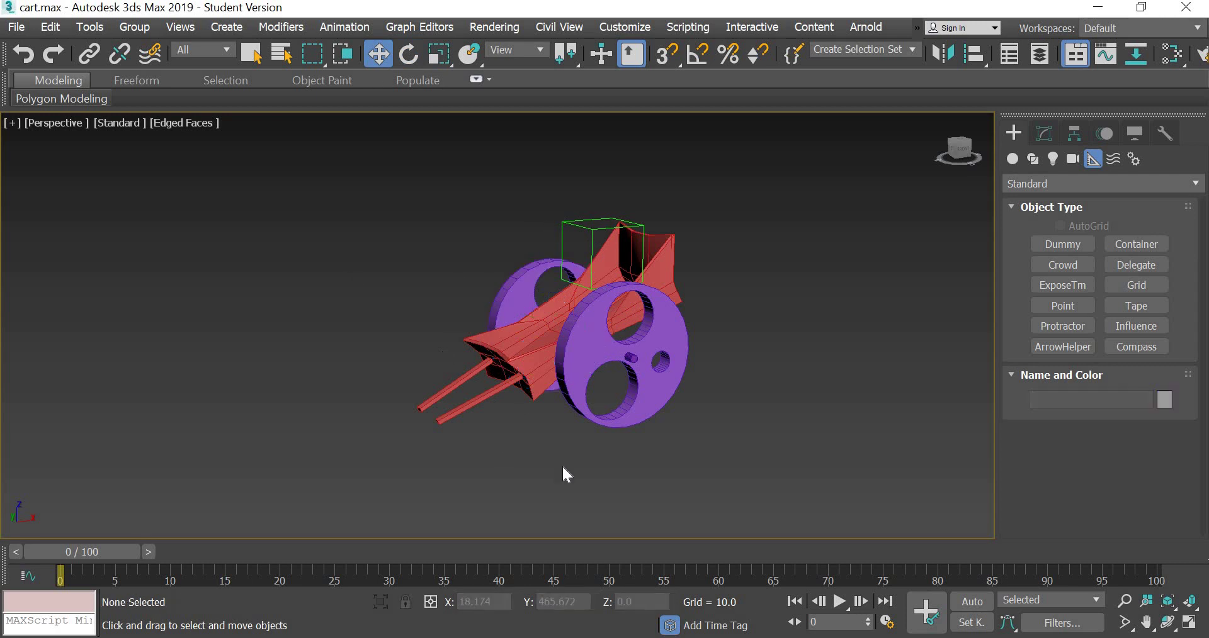
click(686, 341)
right_click(685, 339)
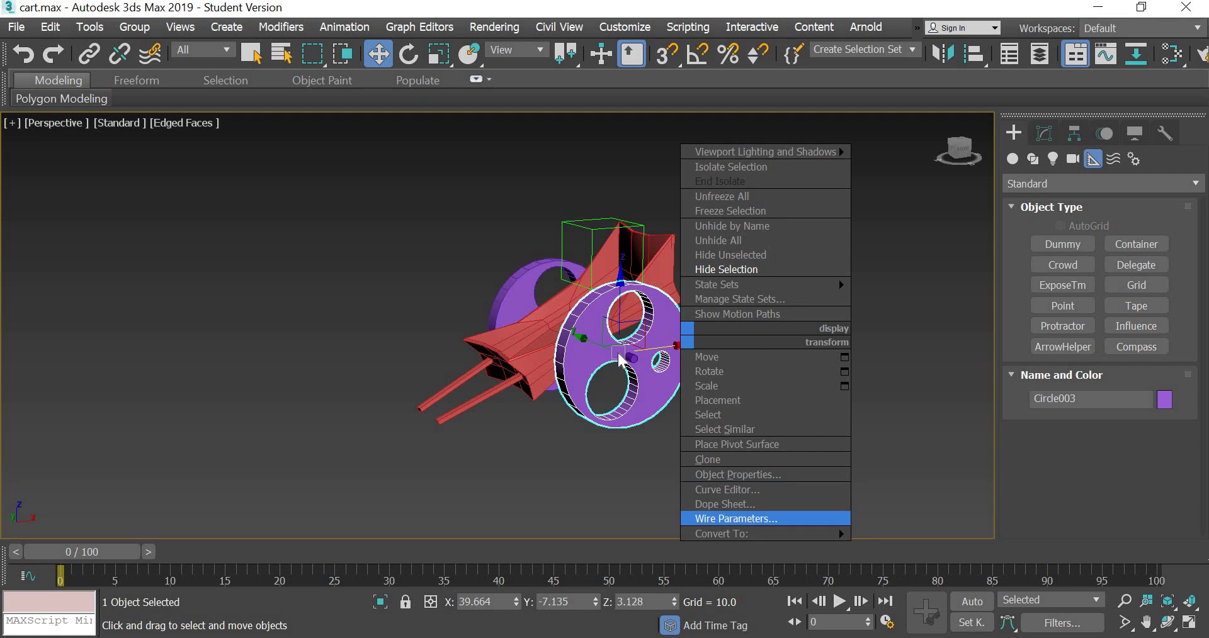
click(746, 518)
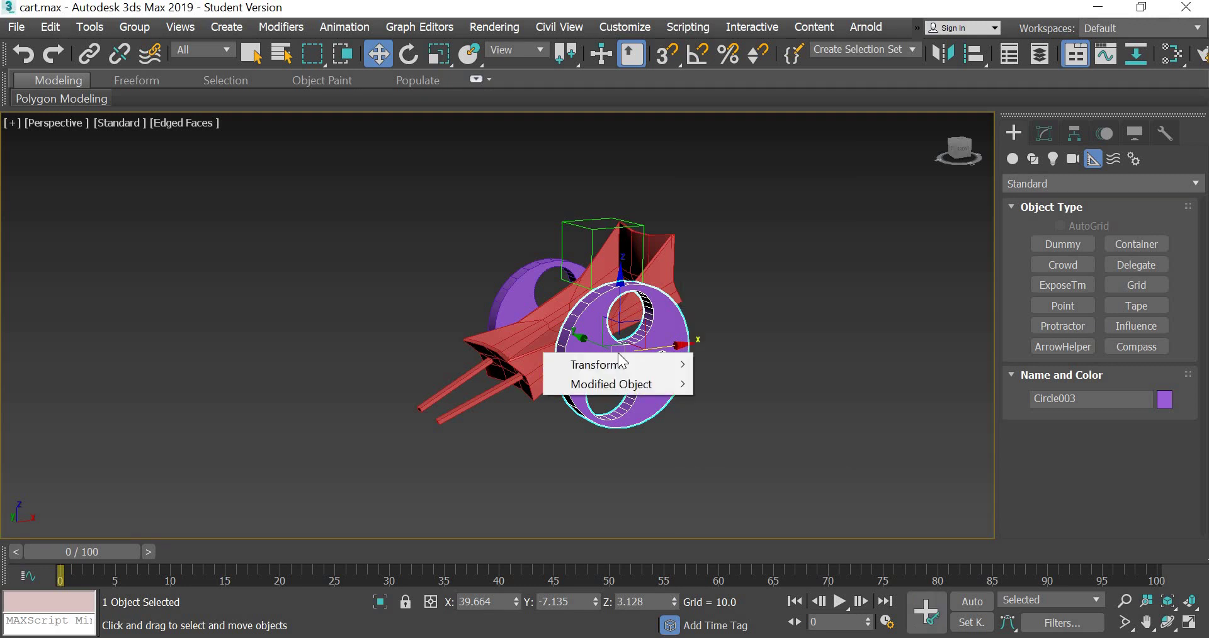
click(776, 322)
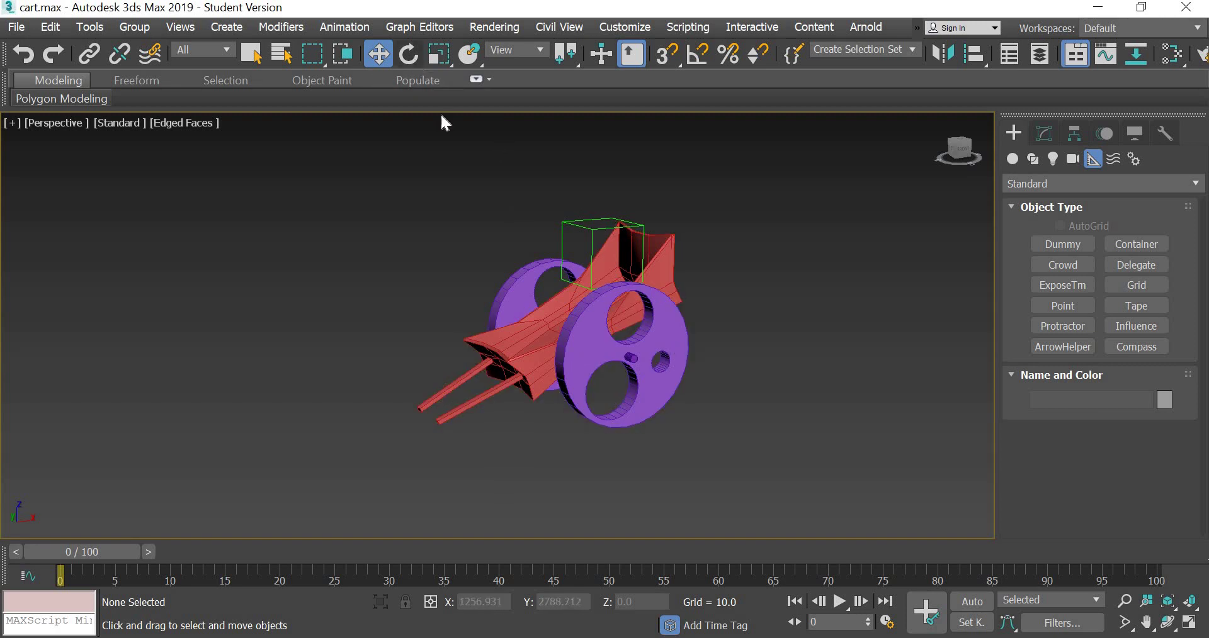
Rotate wheel Circle003 to about -42° on Y with Transform Type-In showing
right_click(408, 54)
click(583, 343)
scroll(583, 344, up, 1)
scroll(581, 342, up, 3)
scroll(581, 342, down, 5)
mouse_move(548, 348)
mouse_down()
mouse_move(551, 465)
mouse_move(615, 478)
mouse_move(603, 409)
mouse_move(593, 480)
mouse_move(596, 421)
mouse_move(580, 401)
mouse_up()
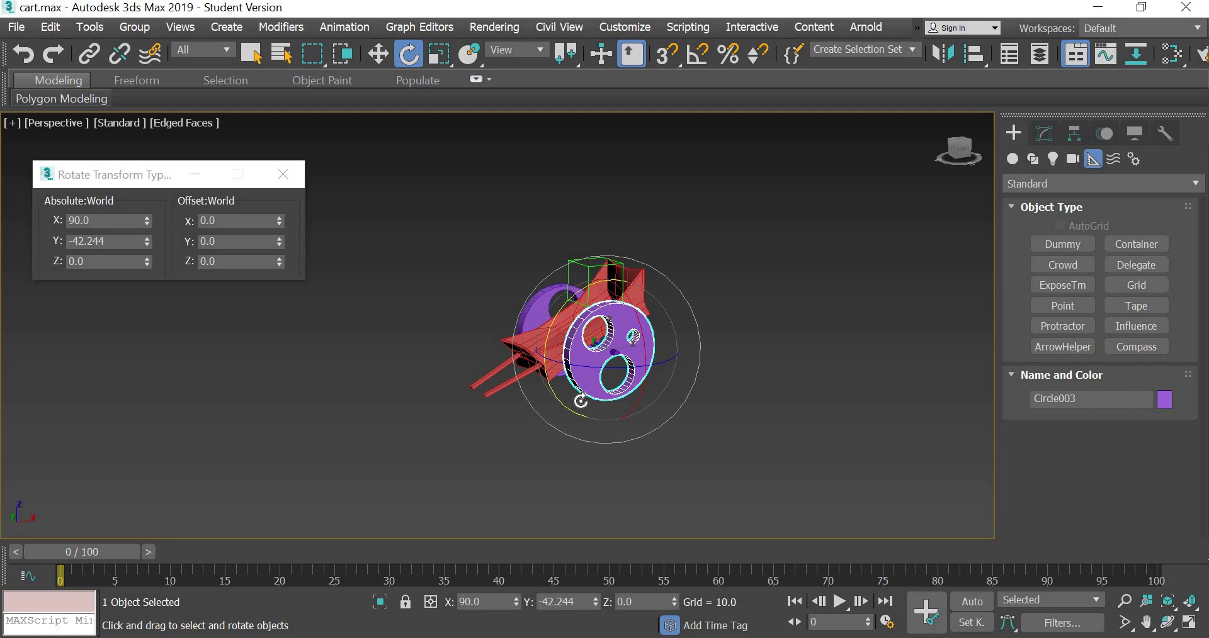
Select cart body Box002 with the Move tool and test sliding it along X
click(534, 393)
click(510, 362)
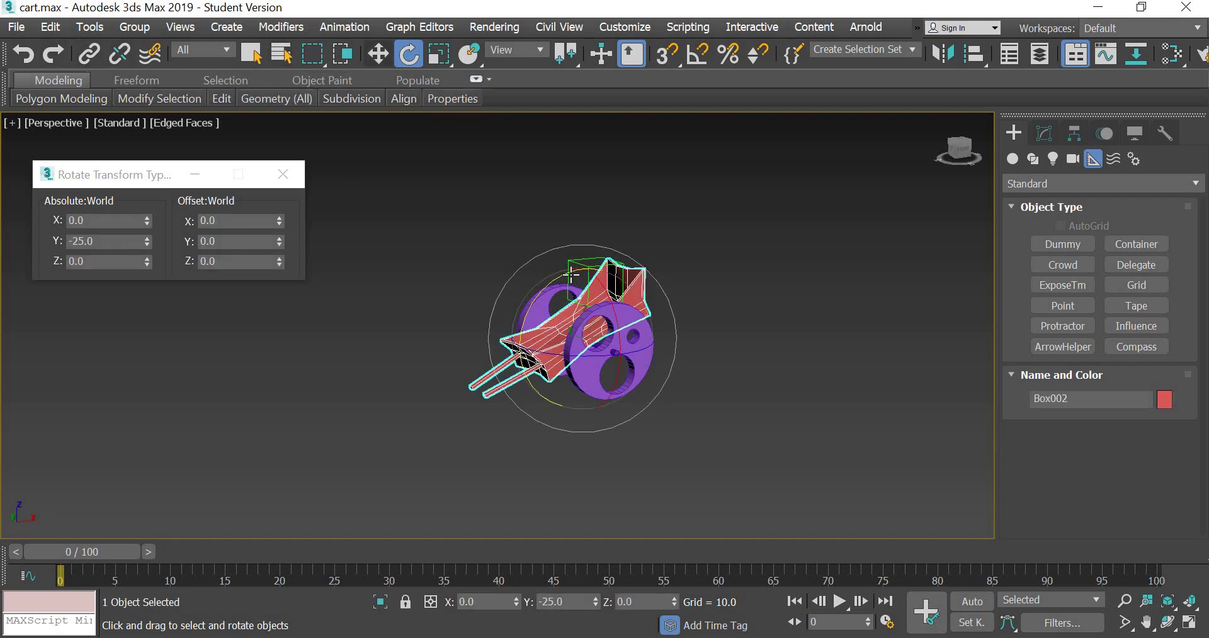
key(w)
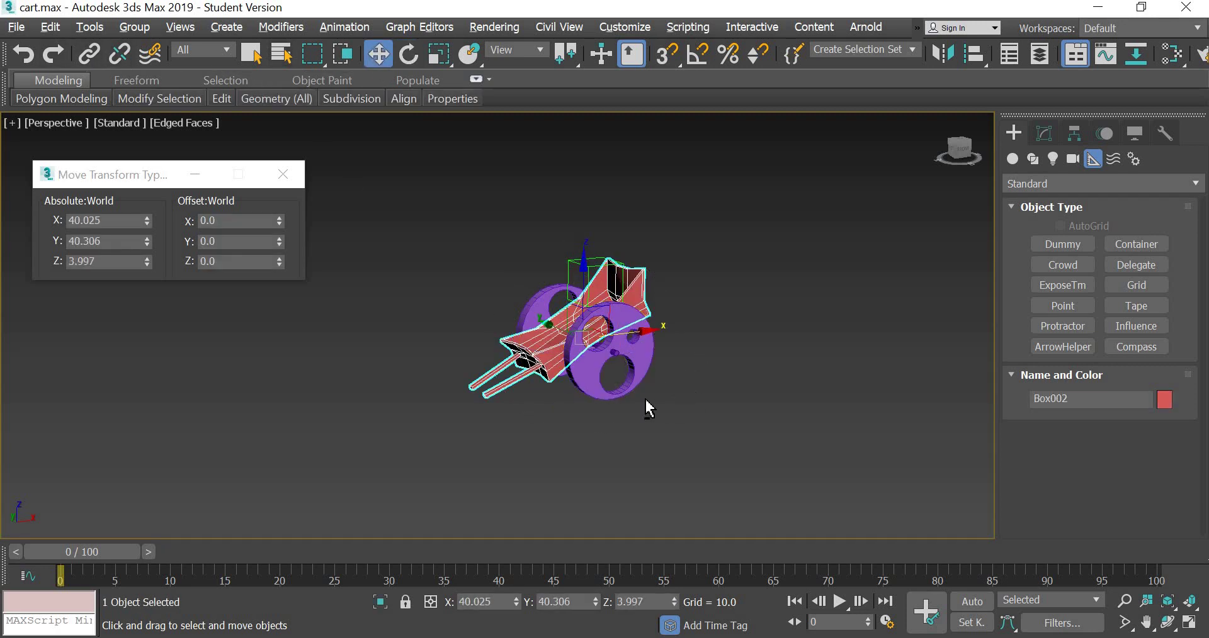
mouse_move(649, 408)
alt+middle_down()
mouse_move(644, 373)
mouse_move(661, 345)
alt+middle_up()
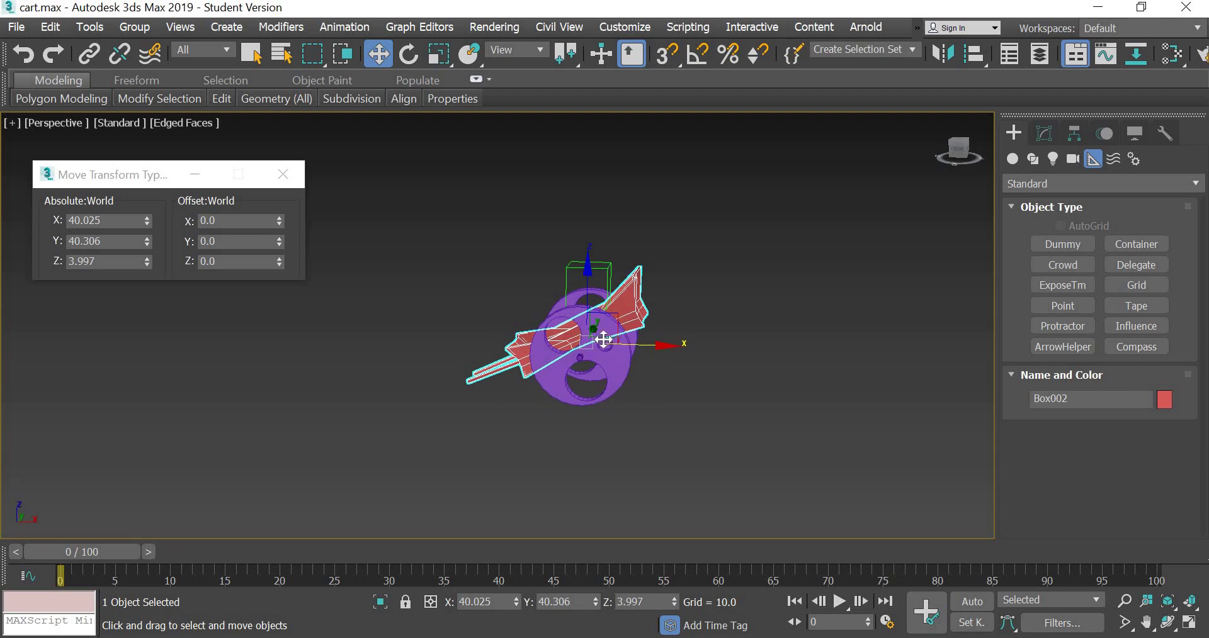
mouse_move(603, 340)
mouse_down()
mouse_move(577, 351)
mouse_move(767, 356)
mouse_move(583, 370)
mouse_move(825, 378)
mouse_move(712, 424)
mouse_up()
right_click(667, 428)
alt+middle_drag(707, 436, 757, 389)
click(595, 268)
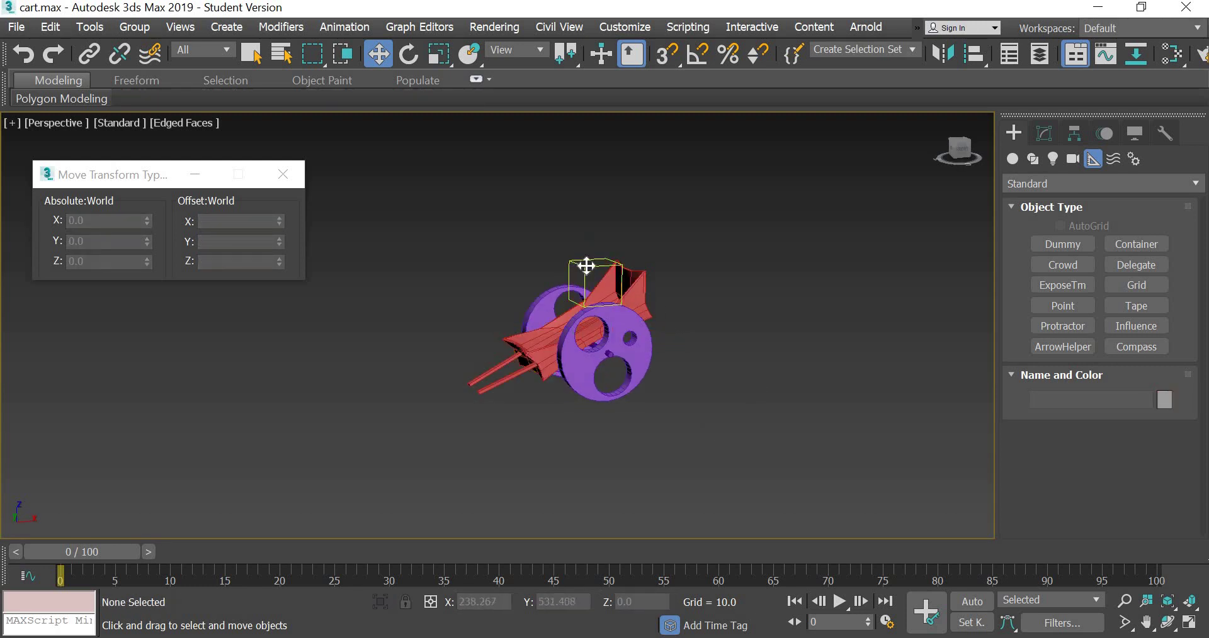
click(585, 270)
drag(391, 303, 693, 288)
right_click(692, 286)
mouse_move(615, 278)
mouse_down()
mouse_move(357, 300)
mouse_move(429, 300)
mouse_up()
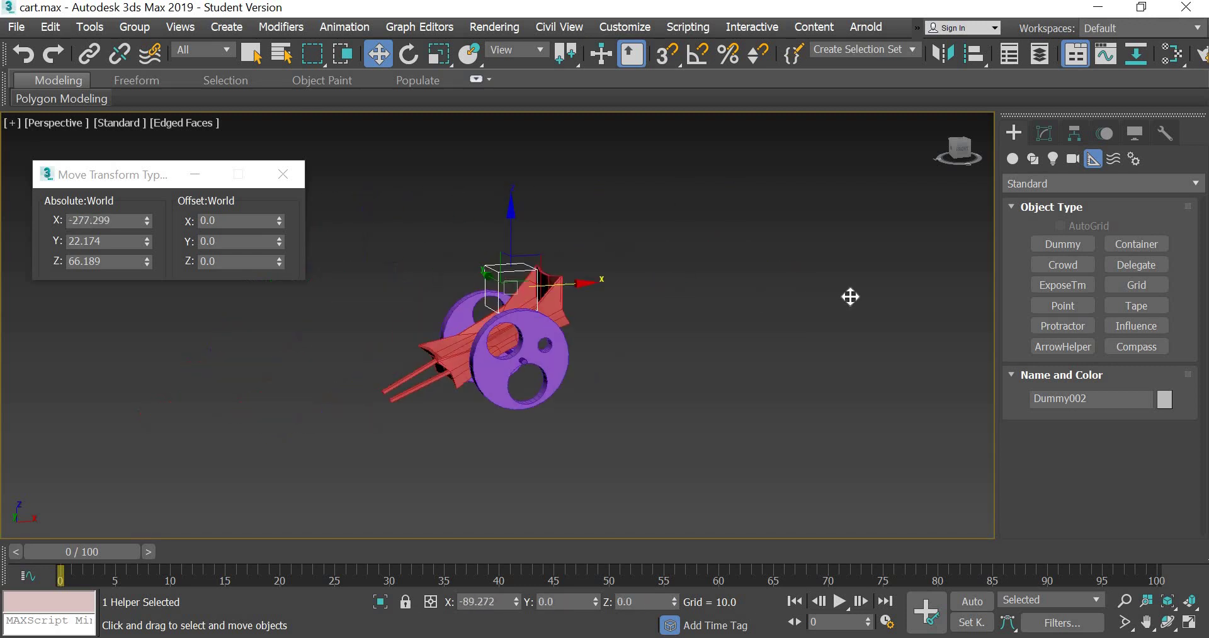
drag(430, 301, 818, 291)
right_click(818, 291)
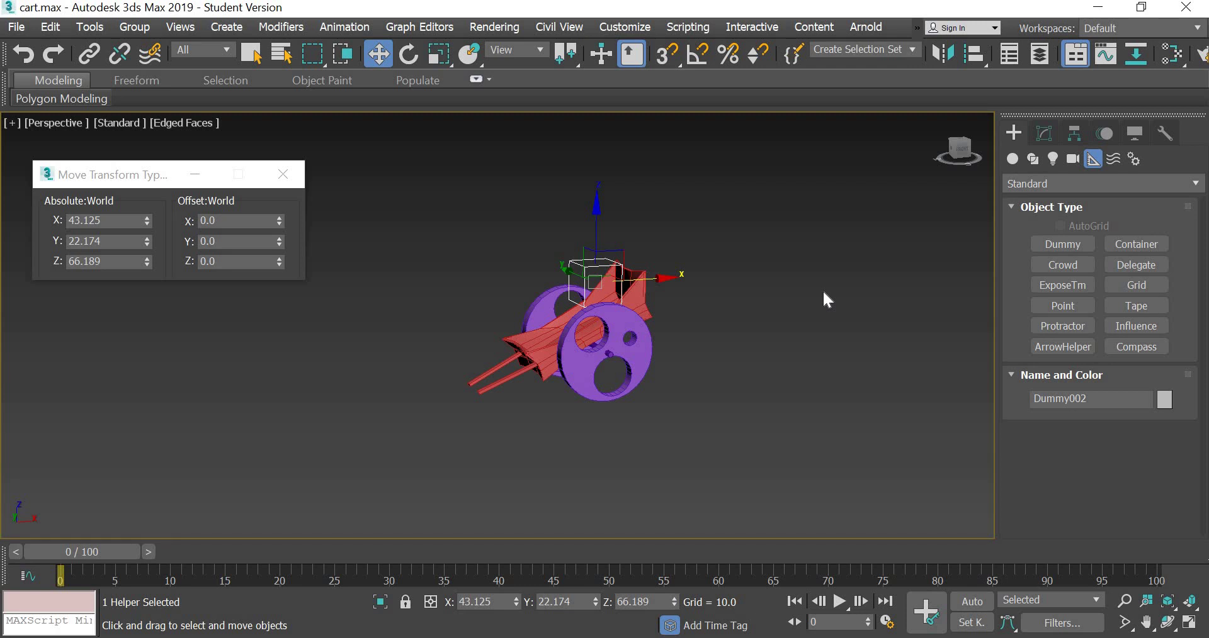
Start a wire from wheel Circle003's Y Rotation, picking Dummy002 as the target
click(639, 373)
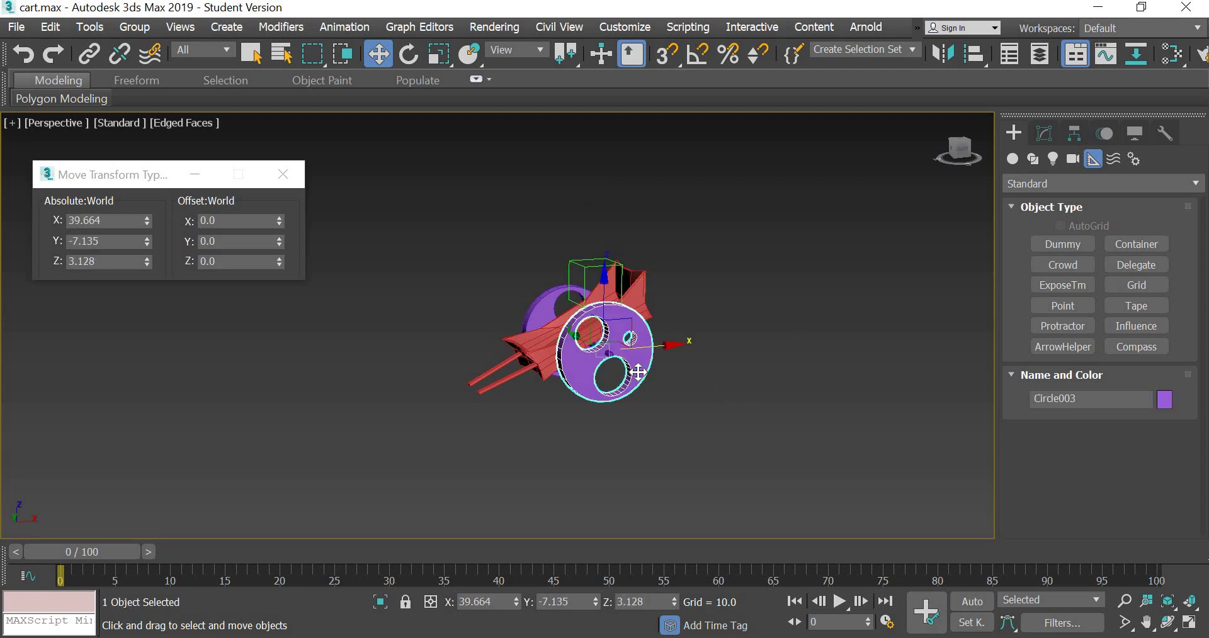
scroll(639, 372, up, 2)
scroll(644, 343, up, 3)
right_click(645, 344)
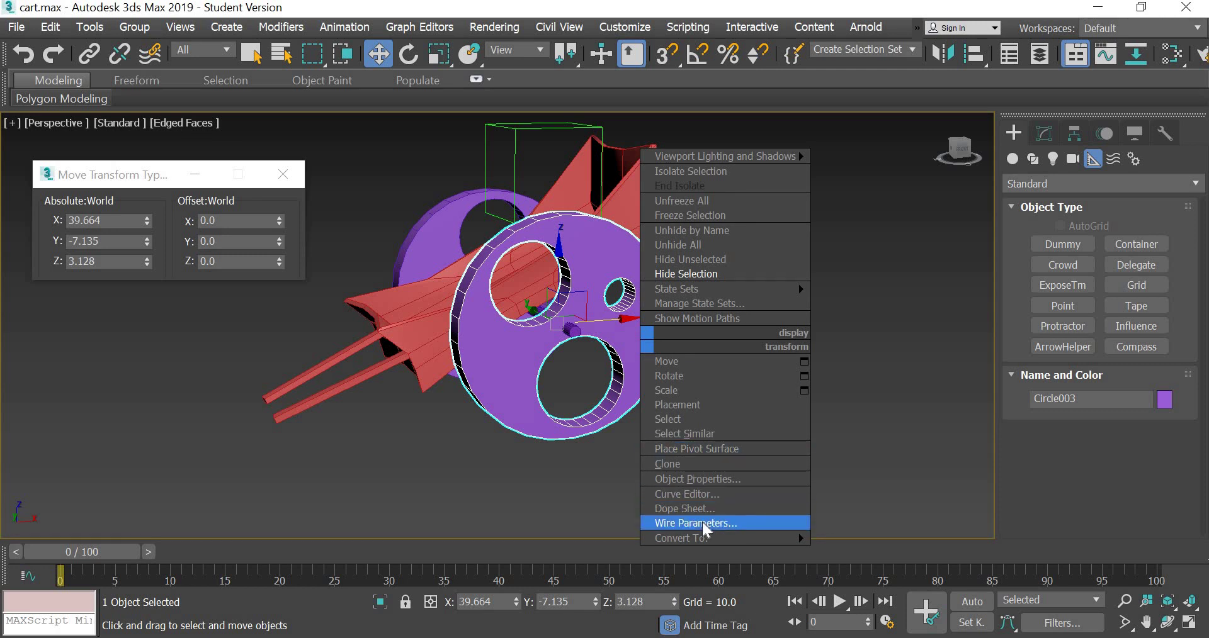
click(554, 325)
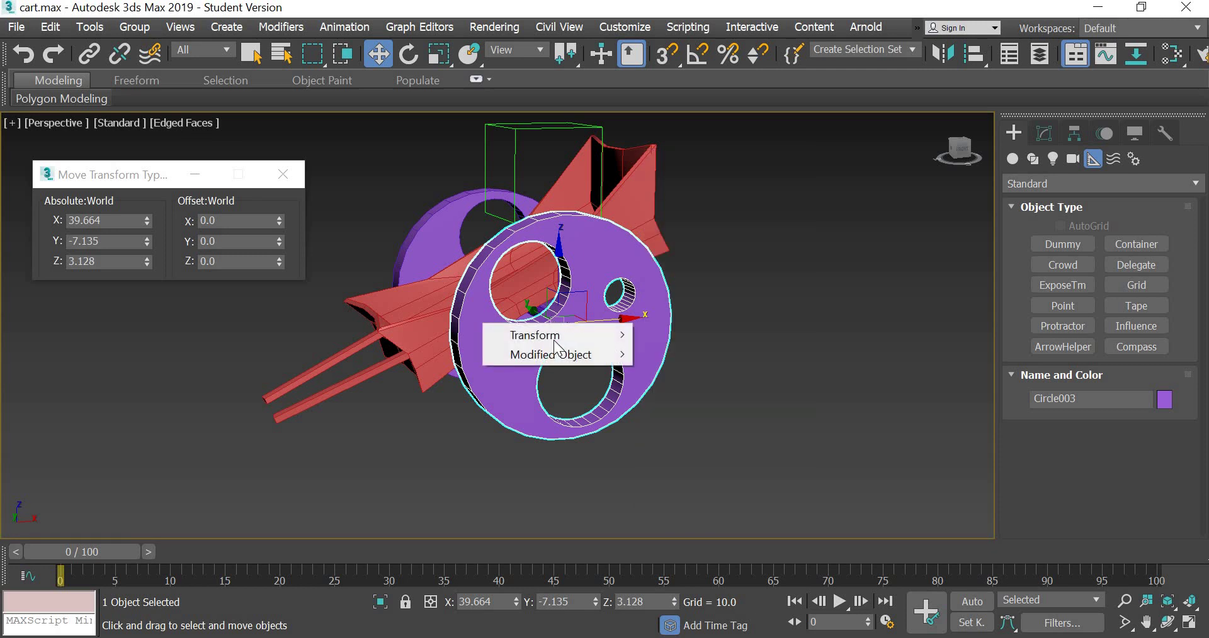
mouse_move(555, 335)
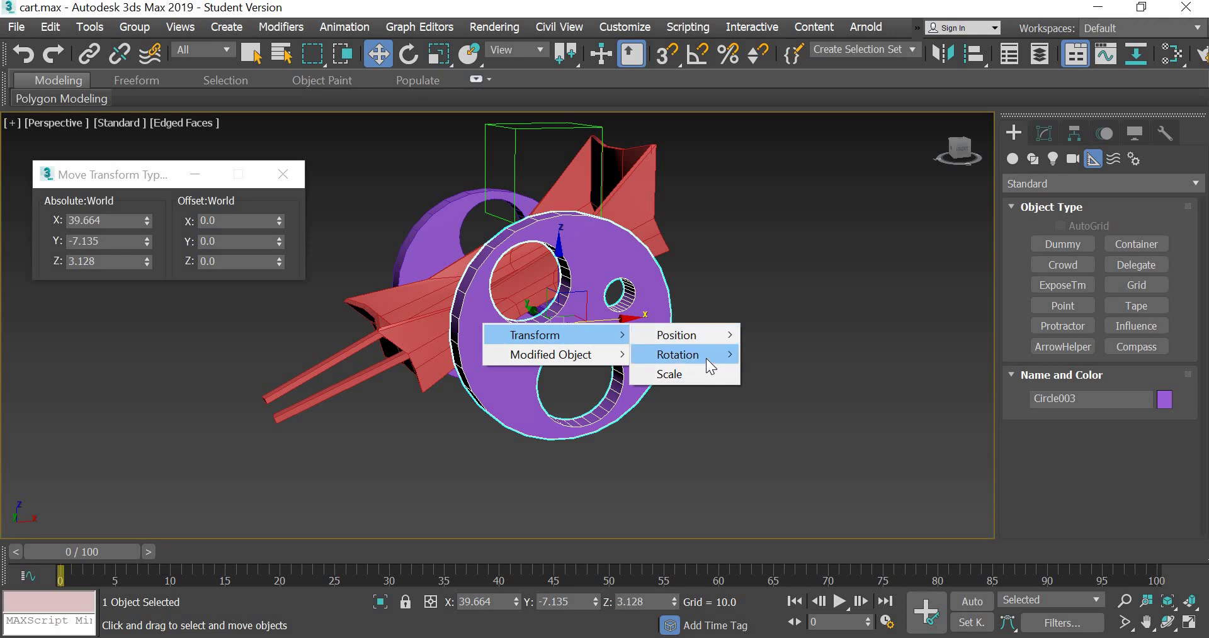
mouse_move(678, 354)
click(795, 374)
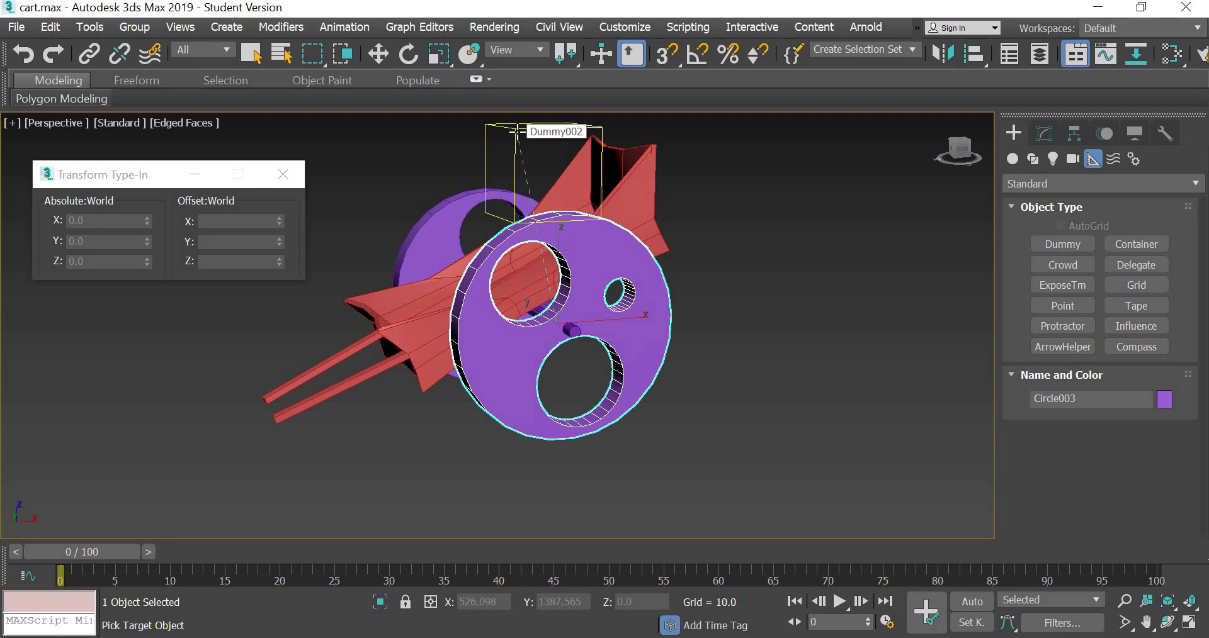
click(516, 130)
mouse_move(511, 144)
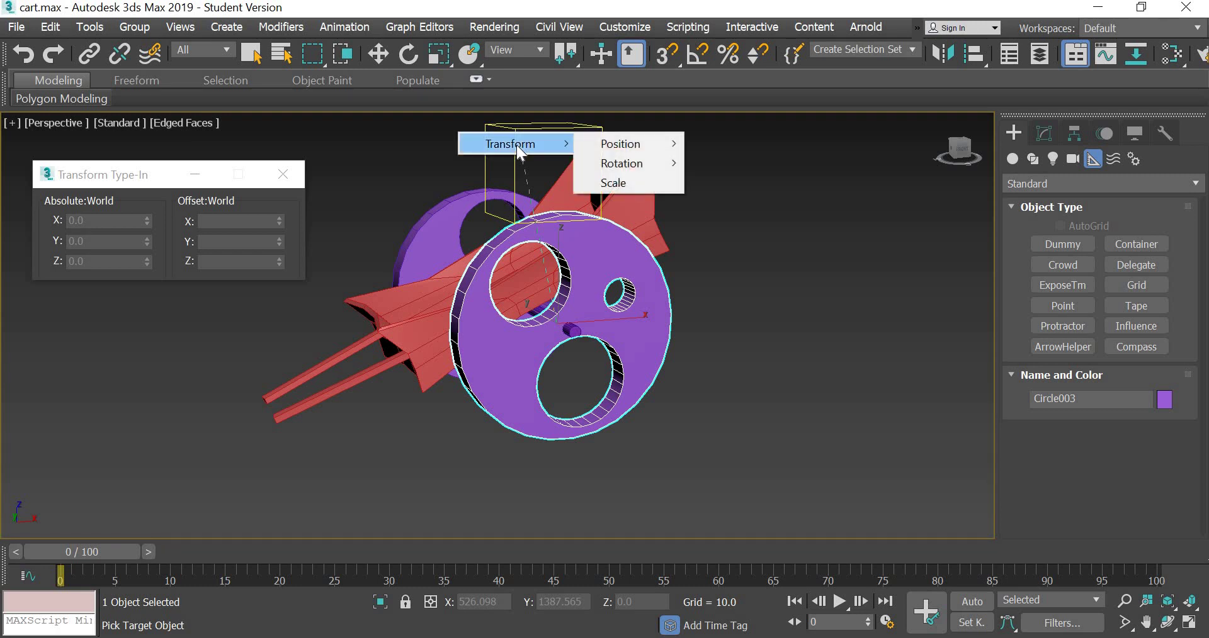
Choose Dummy002's X Position as the wire target, try a connection, then undo it
mouse_move(620, 145)
click(742, 148)
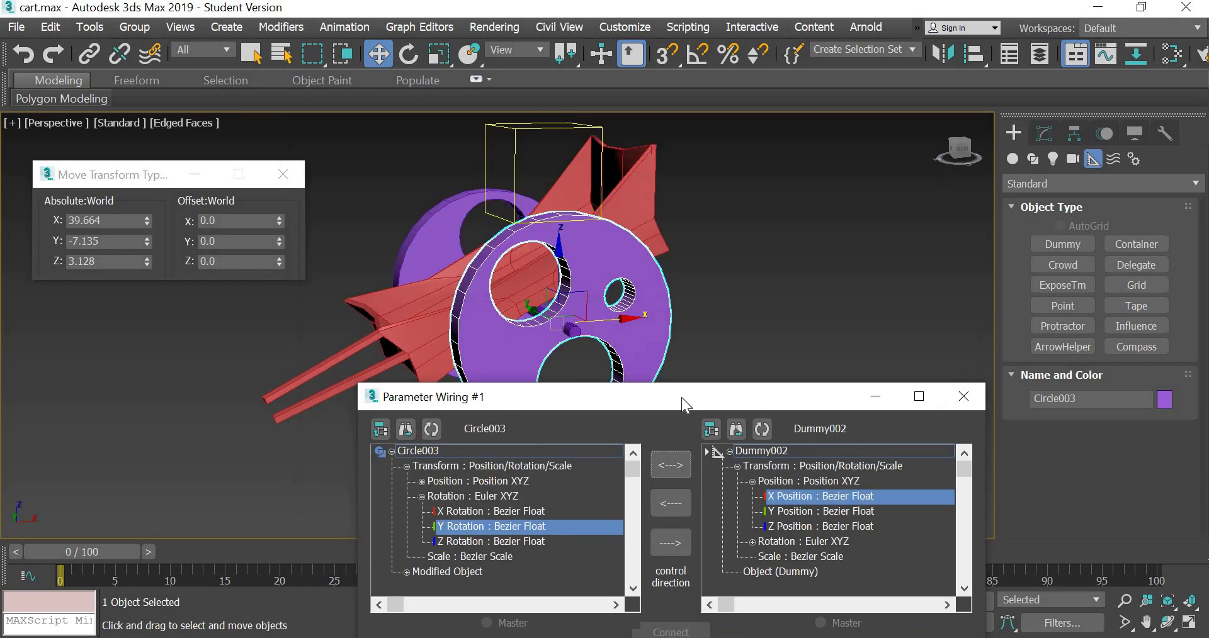
mouse_move(681, 397)
mouse_down()
mouse_move(675, 242)
mouse_move(735, 236)
mouse_up()
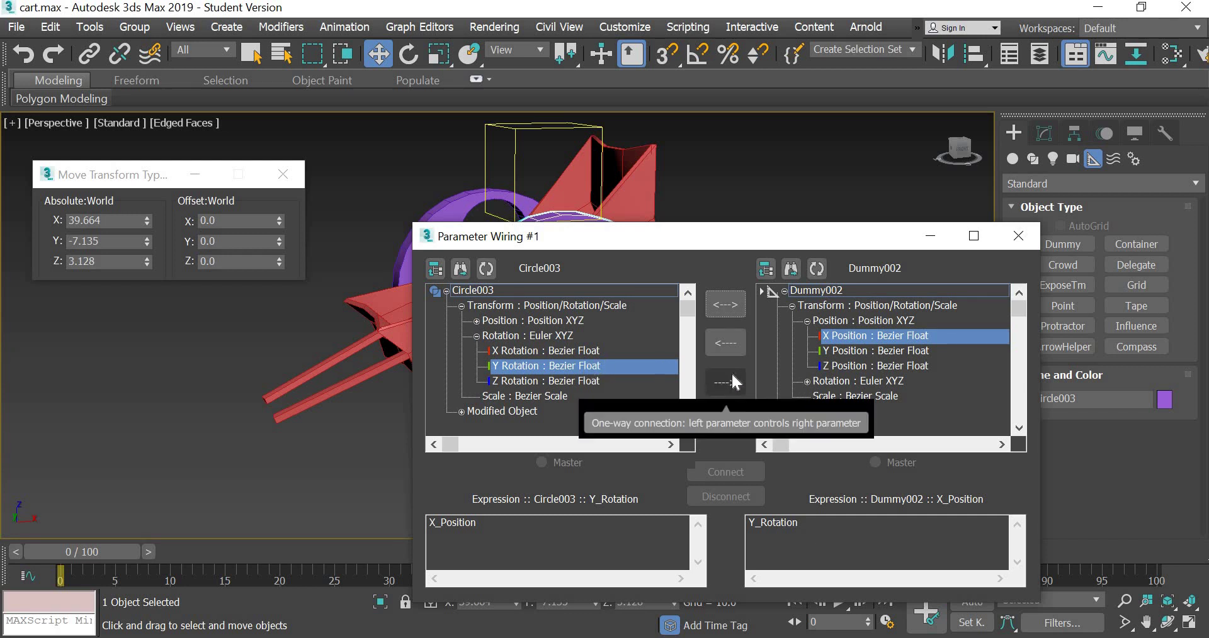
drag(757, 236, 828, 229)
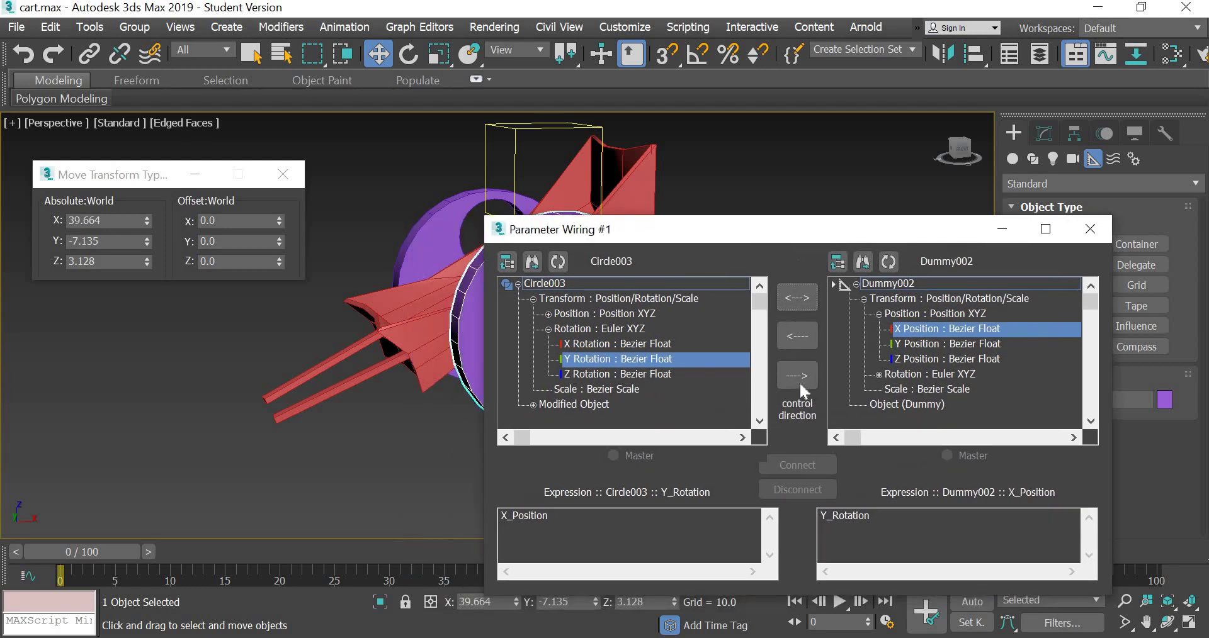
click(799, 466)
click(399, 134)
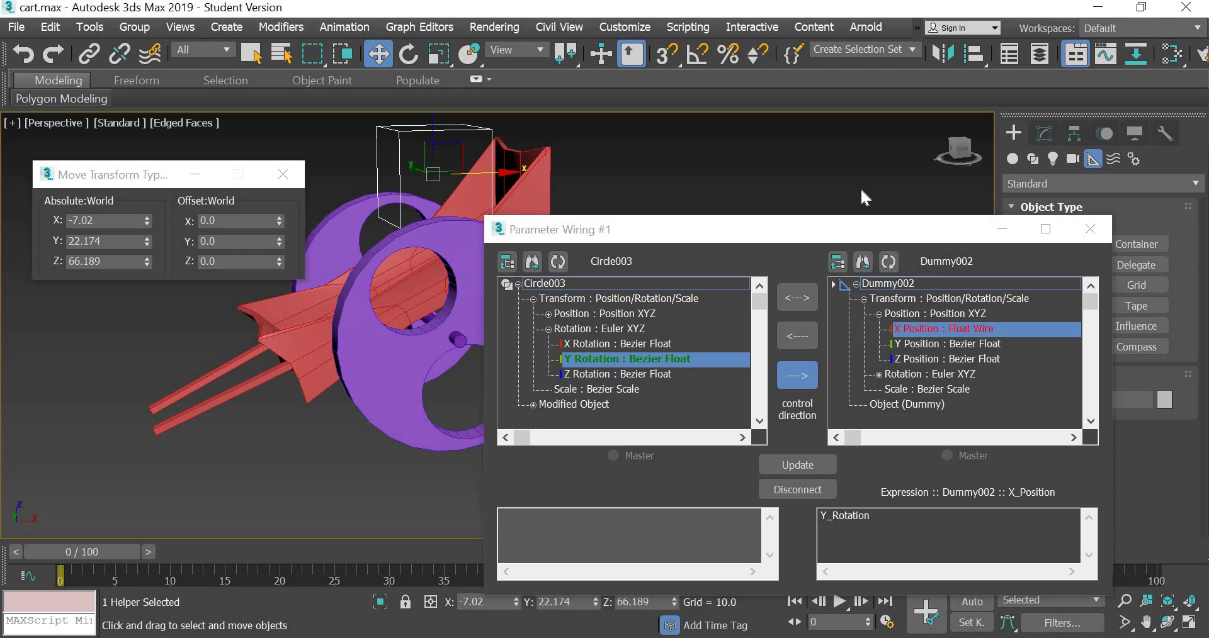
key(ctrl+z)
key(ctrl+z)
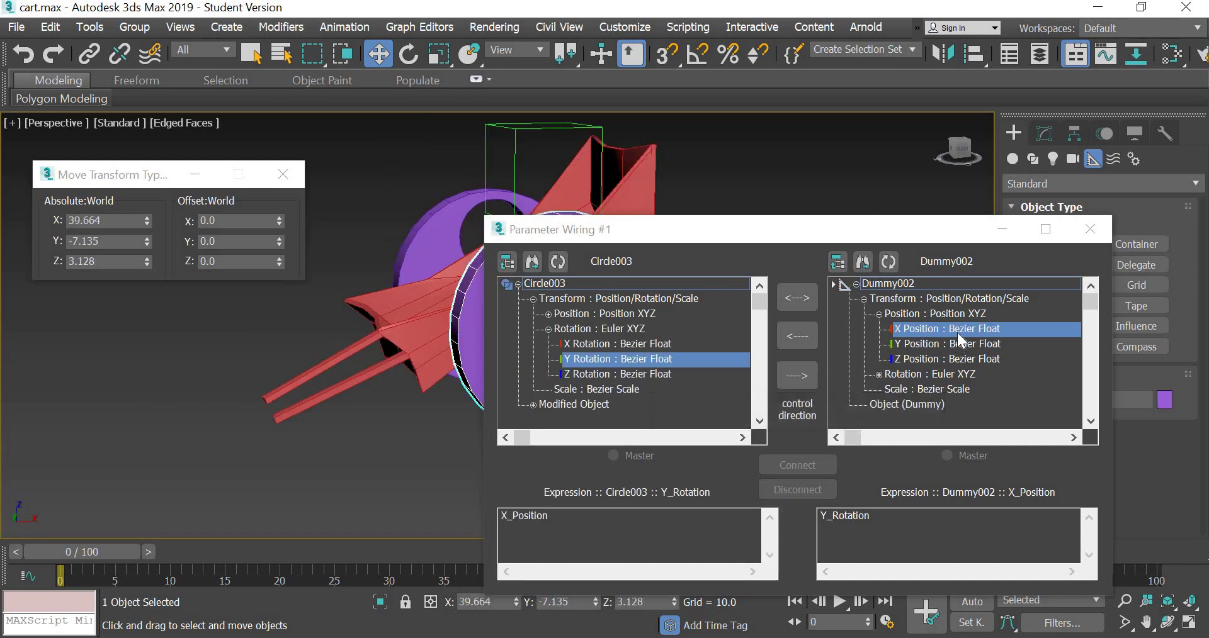
Make Dummy002's X Position drive Circle003's Y Rotation, connect, and slide the dummy to test
click(791, 338)
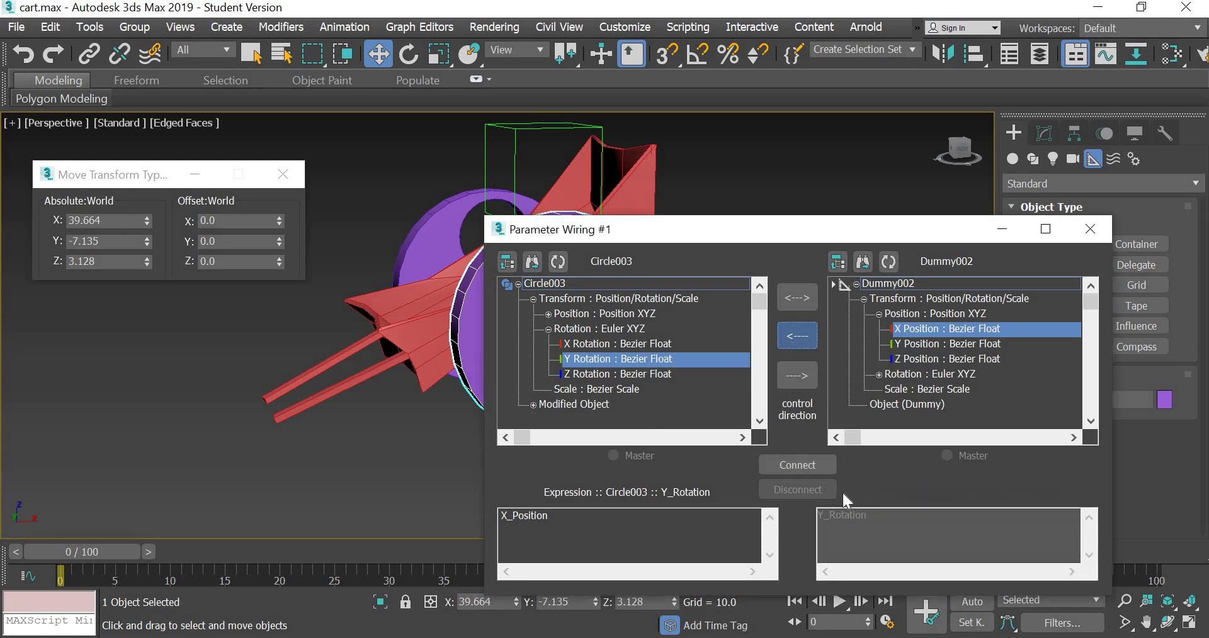
click(515, 132)
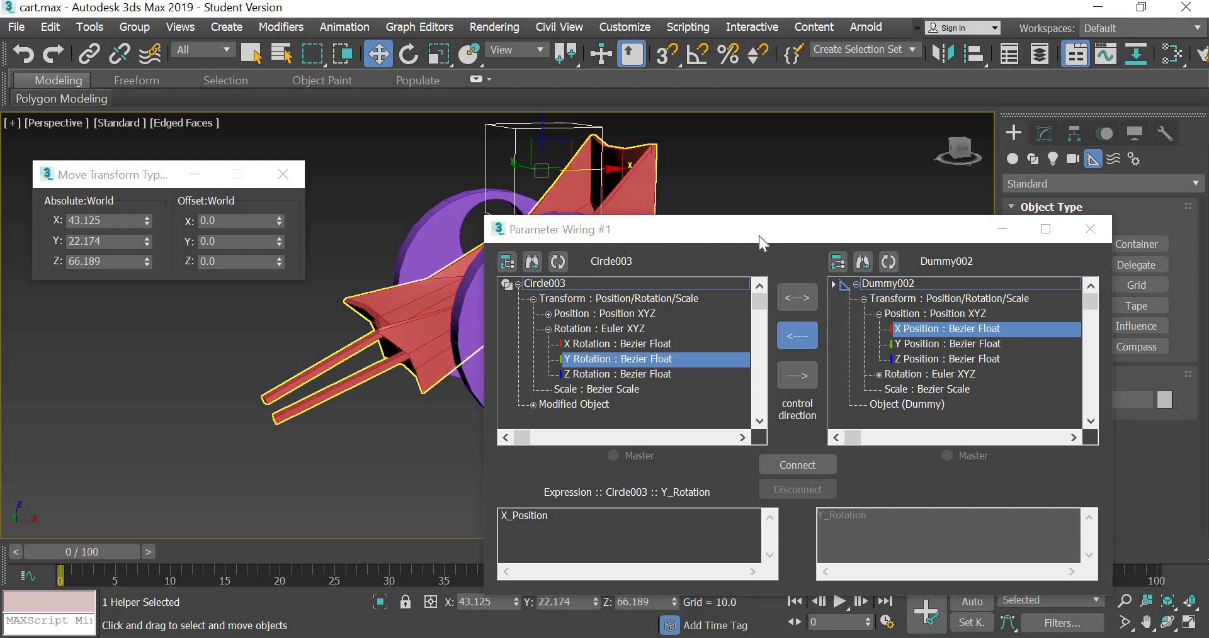
drag(758, 238, 998, 227)
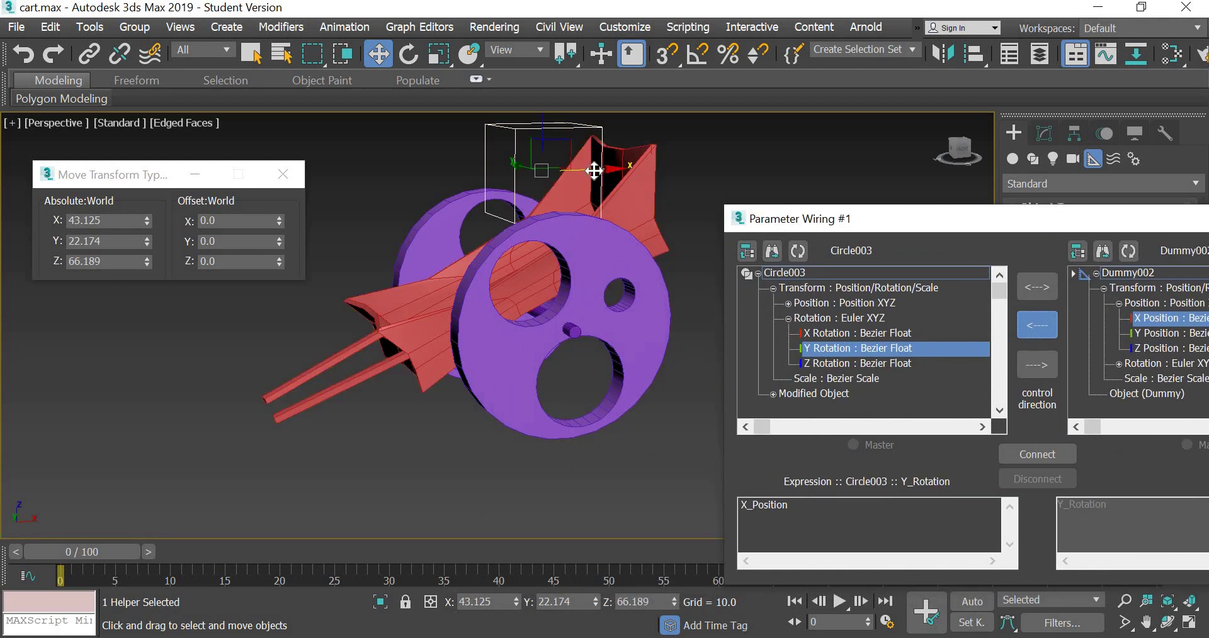
mouse_move(593, 170)
mouse_down()
mouse_move(612, 184)
mouse_move(552, 191)
mouse_move(570, 189)
mouse_up()
drag(912, 225, 720, 182)
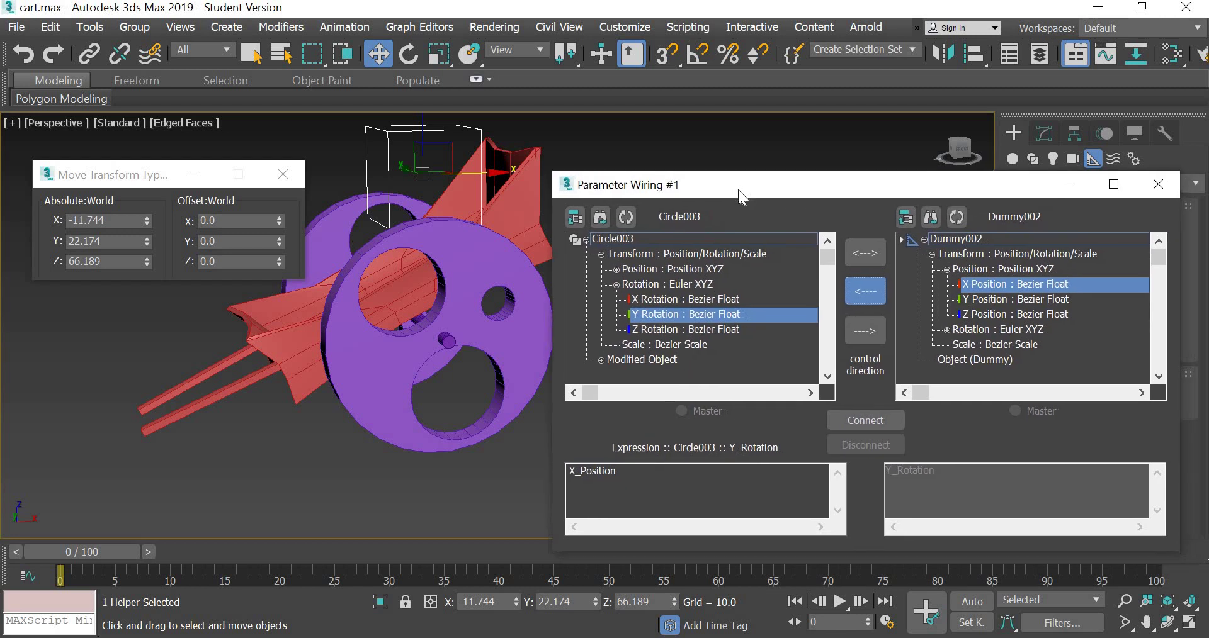
click(865, 418)
drag(867, 187, 1019, 181)
drag(497, 172, 619, 184)
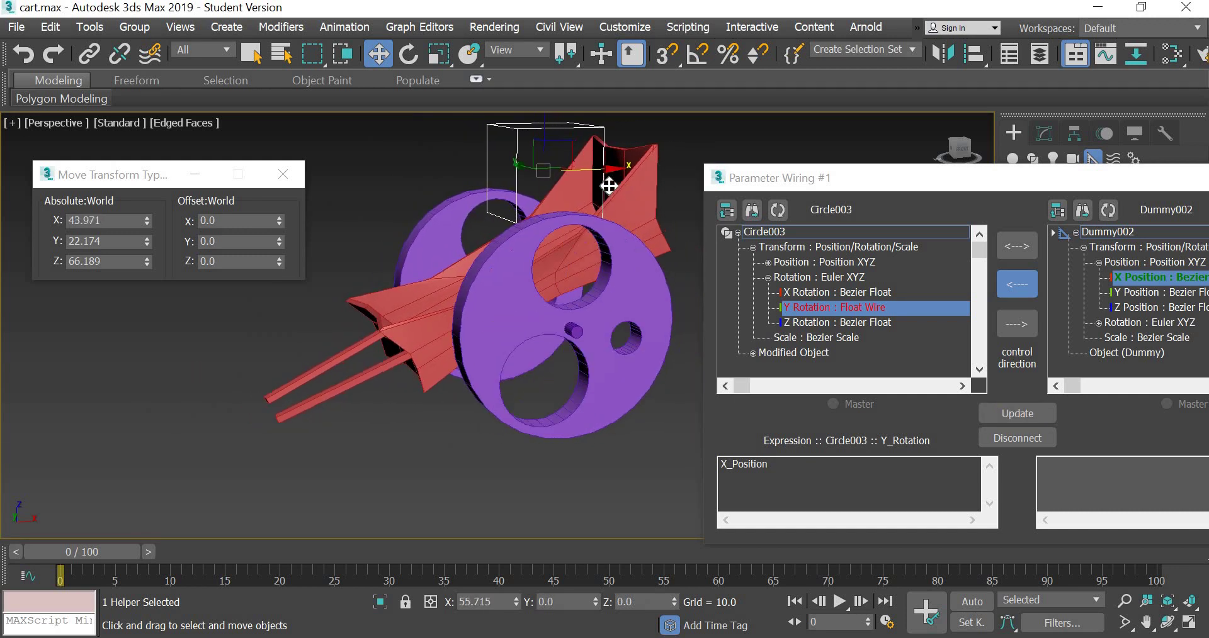
drag(608, 186, 593, 190)
Try wheel expressions X_Position/50 and X_Position/10, sliding the dummy to compare
click(850, 481)
text(/50)
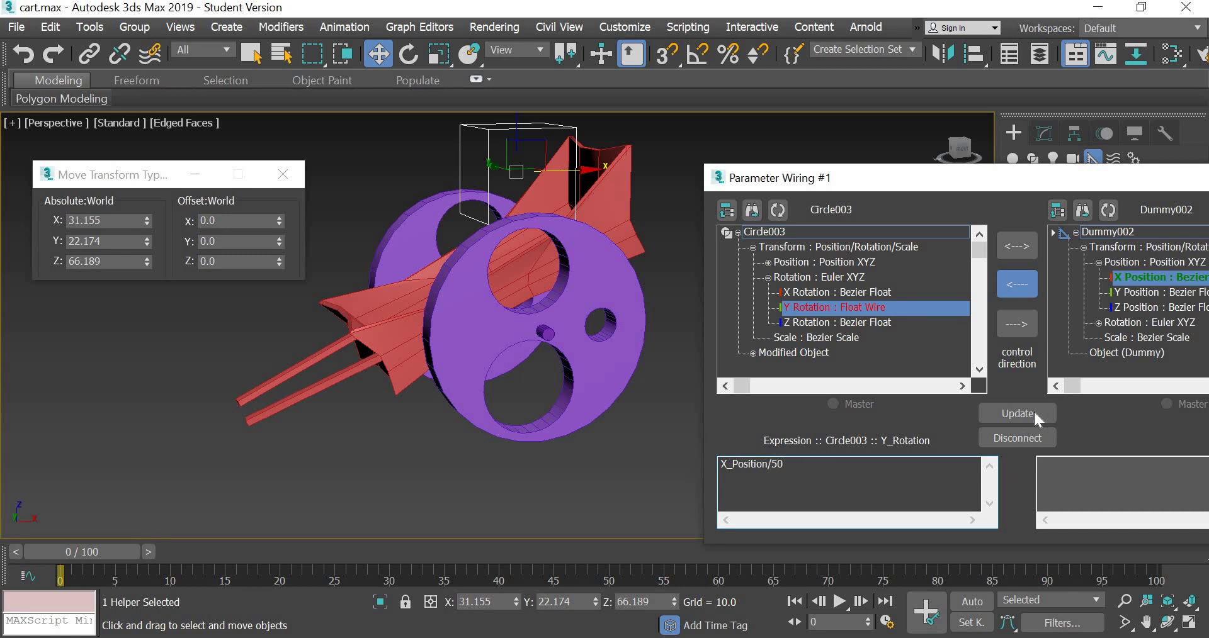
click(1033, 410)
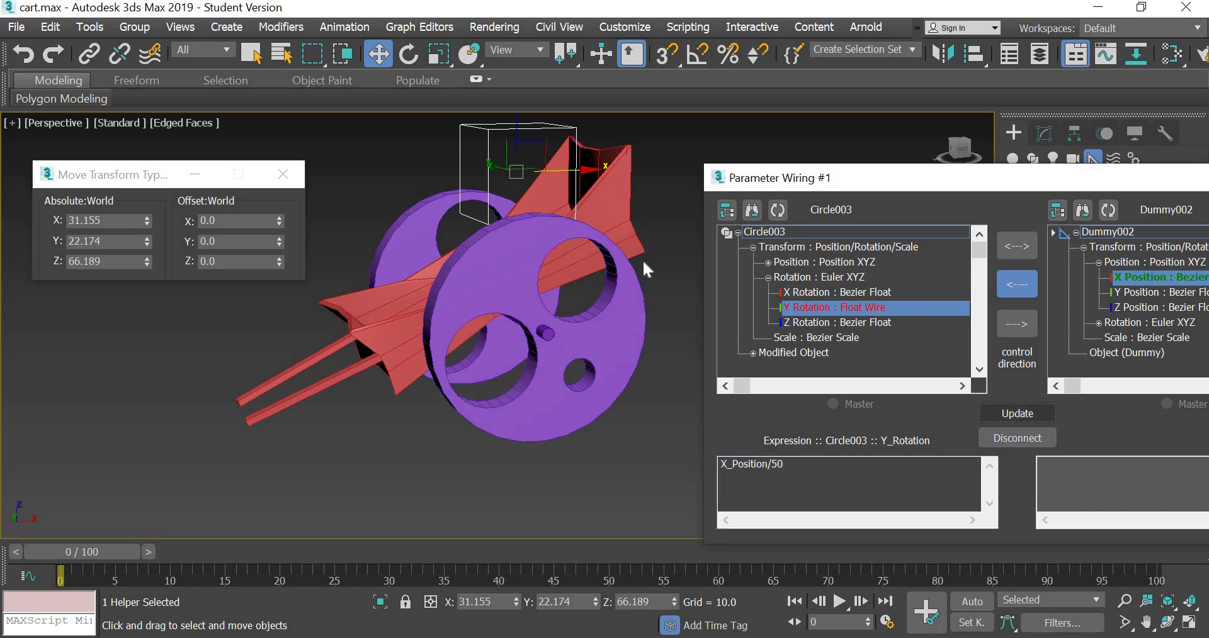
mouse_move(581, 171)
mouse_down()
mouse_move(373, 192)
mouse_move(705, 200)
mouse_move(554, 202)
mouse_up()
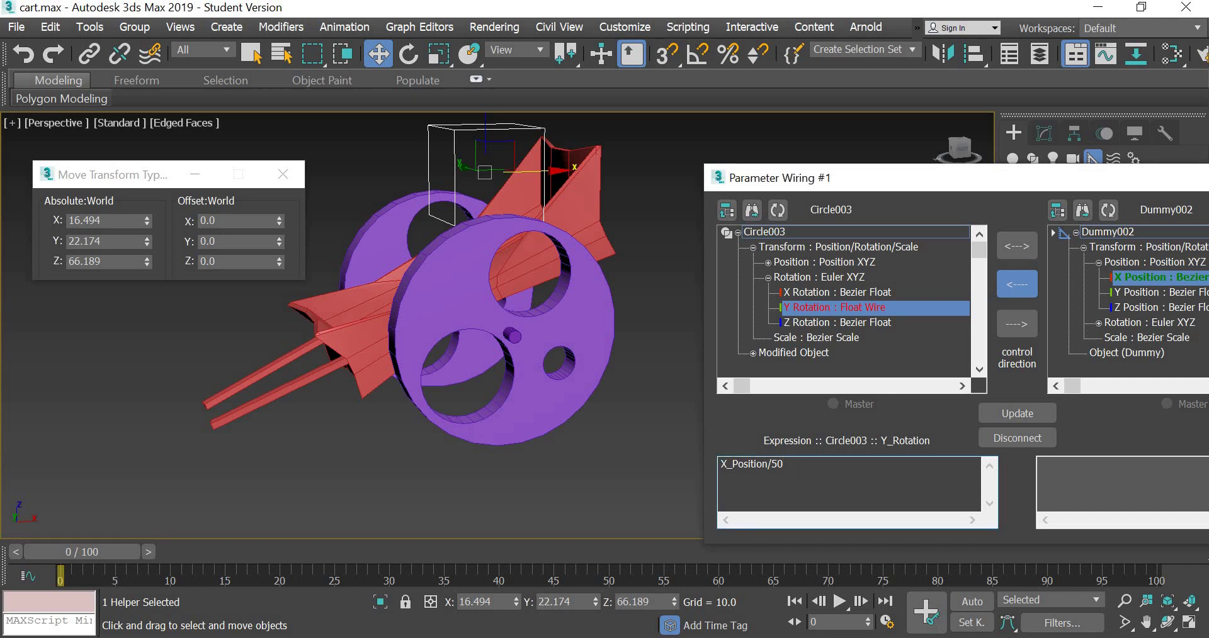
click(1027, 415)
drag(559, 173, 496, 178)
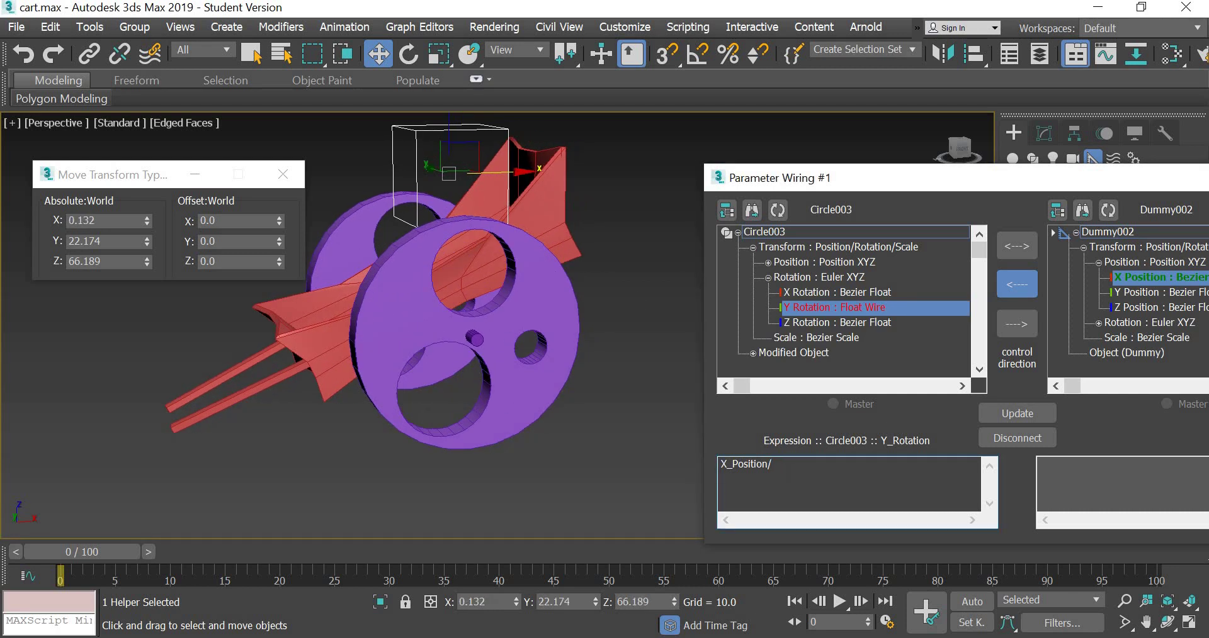
text(50)
Reapply X_Position/50 and slide the cart back and forth to confirm the slower spin
click(1026, 413)
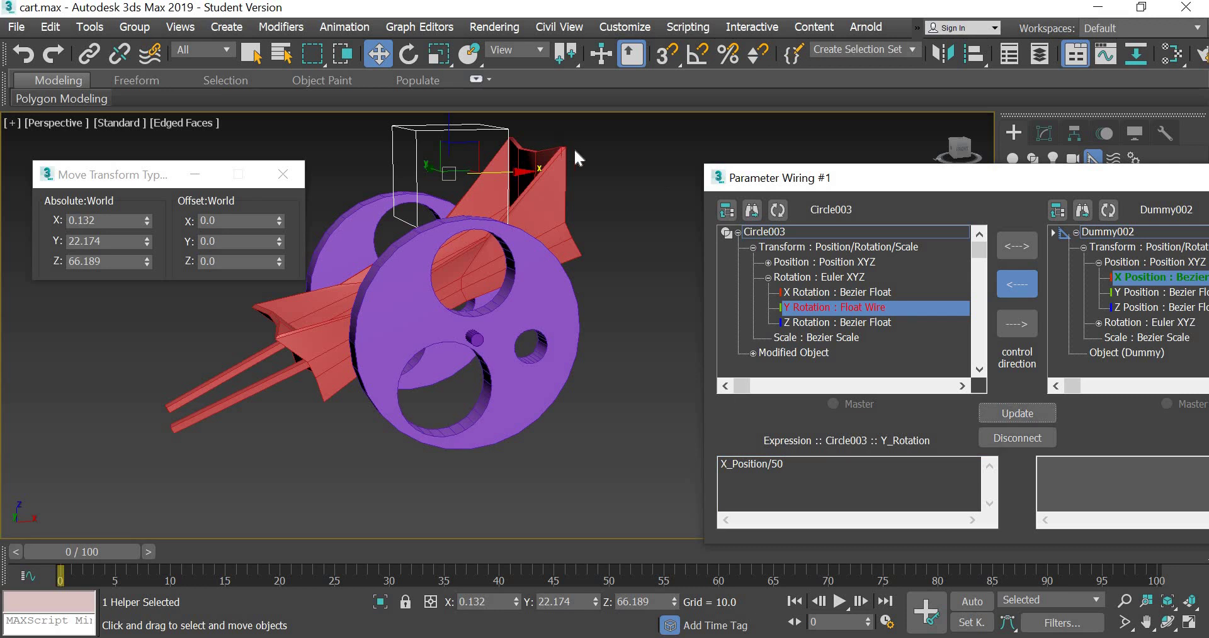
mouse_move(519, 172)
mouse_down()
mouse_move(620, 172)
mouse_move(237, 189)
mouse_up()
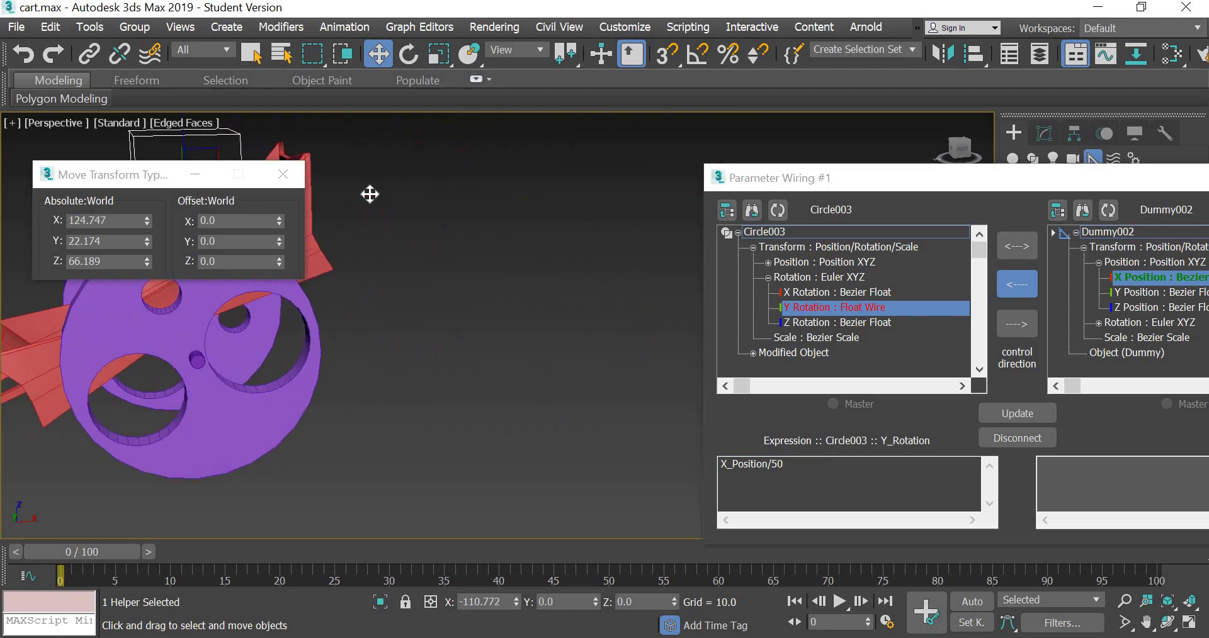
mouse_move(794, 190)
mouse_down()
mouse_move(883, 193)
mouse_move(840, 150)
mouse_up()
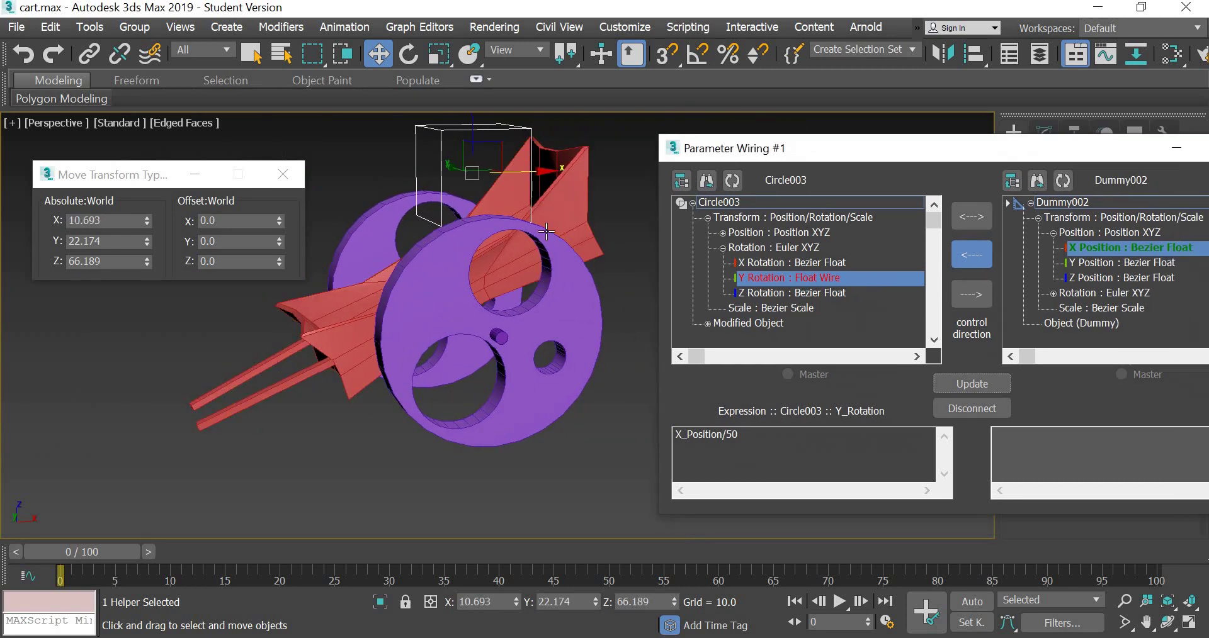
click(370, 232)
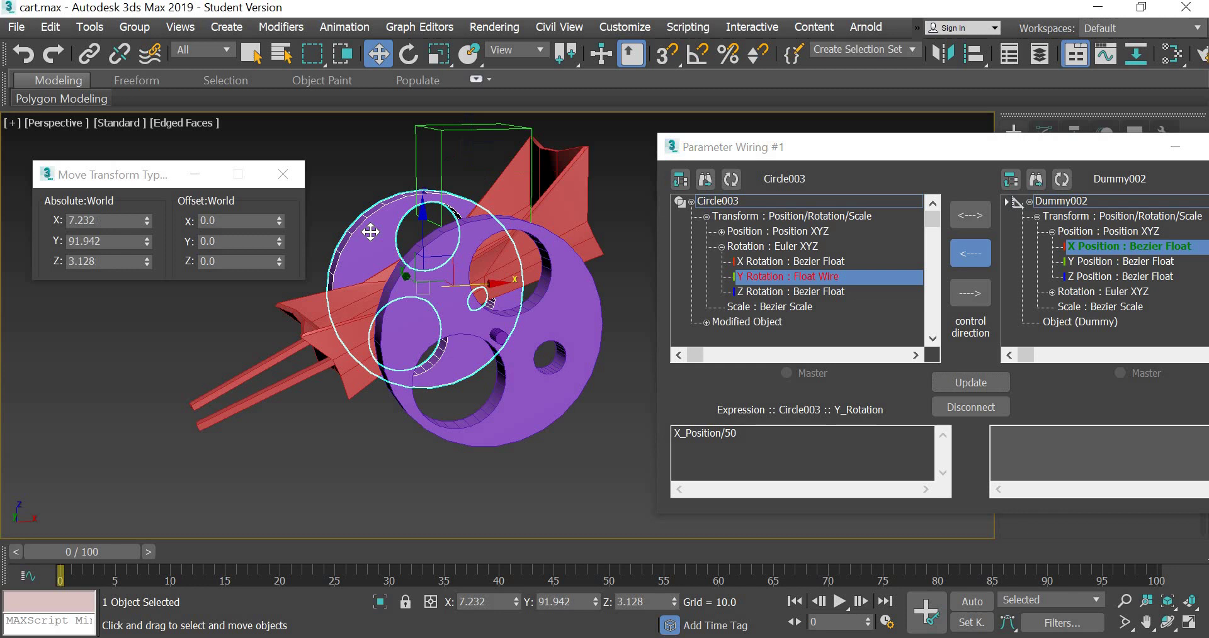
Close the first wheel's Parameter Wiring window
click(916, 153)
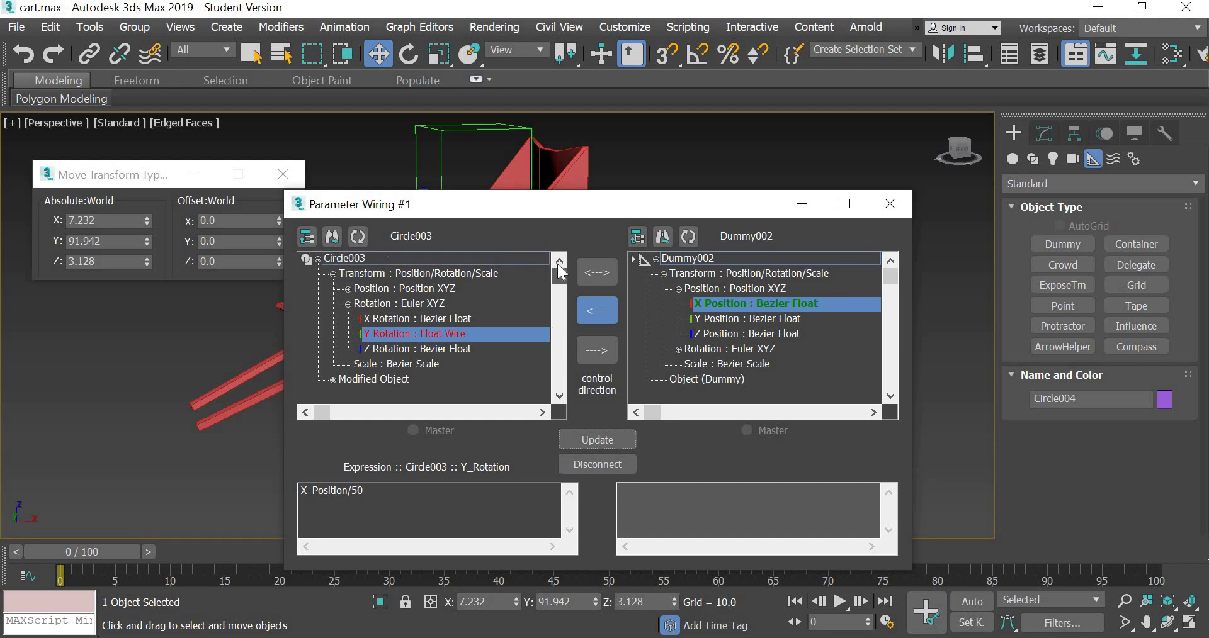
drag(559, 277, 561, 241)
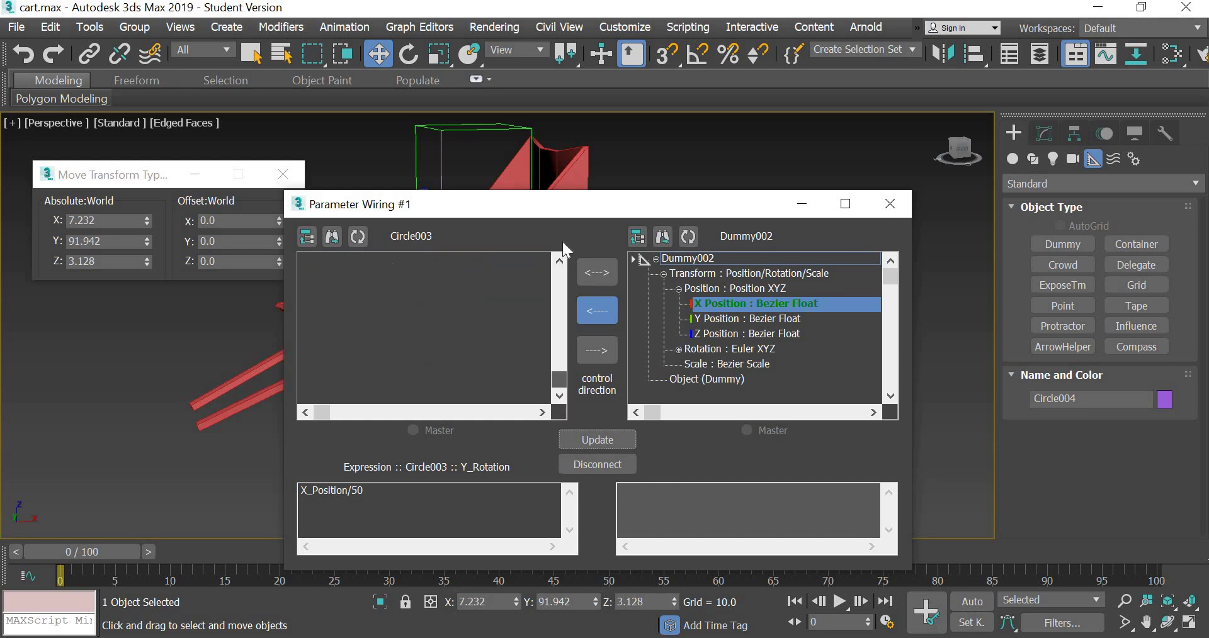
click(897, 201)
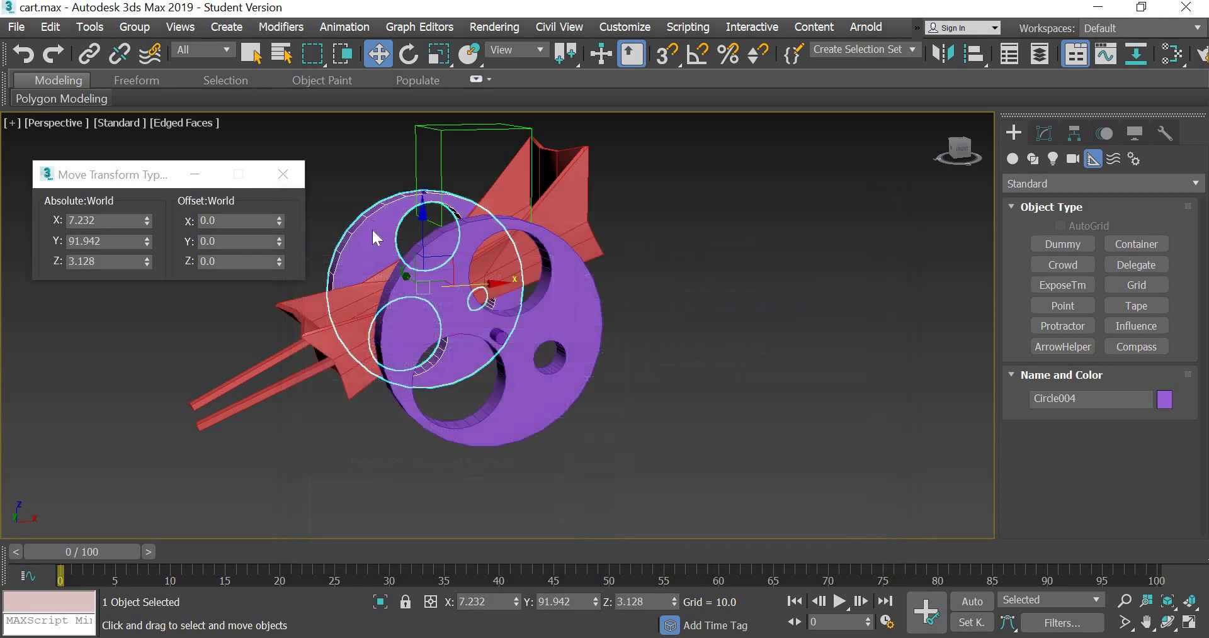
Start a wire from Circle004's Transform > Rotation > Y Rotation to Dummy002's X Position
right_click(371, 227)
click(417, 407)
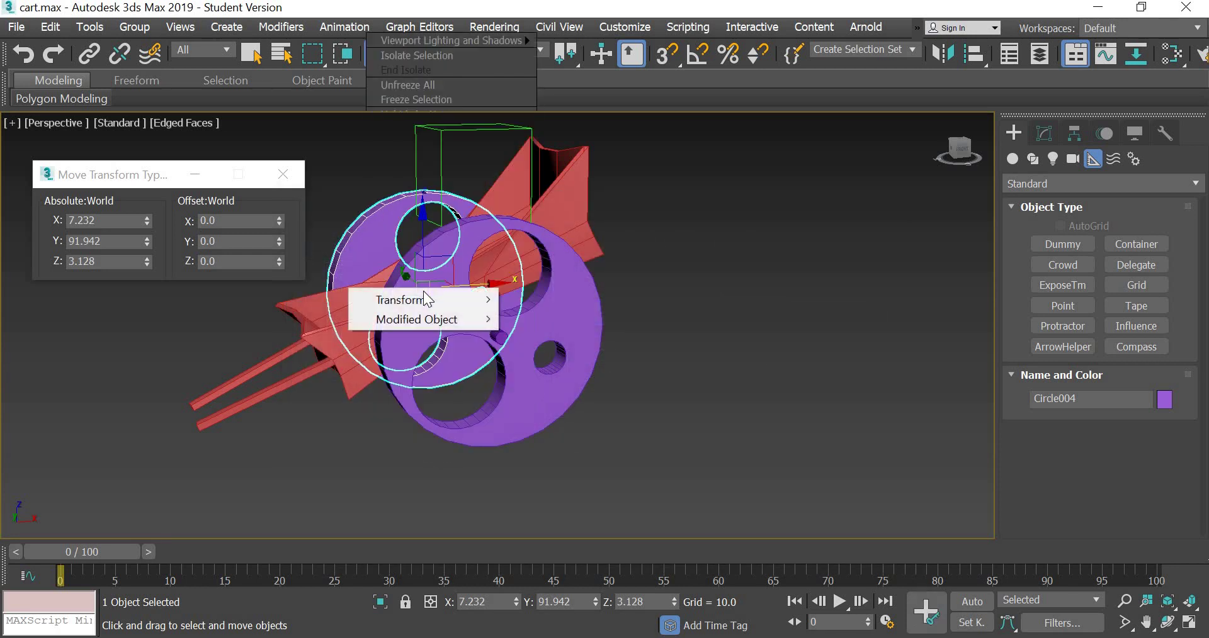
click(422, 299)
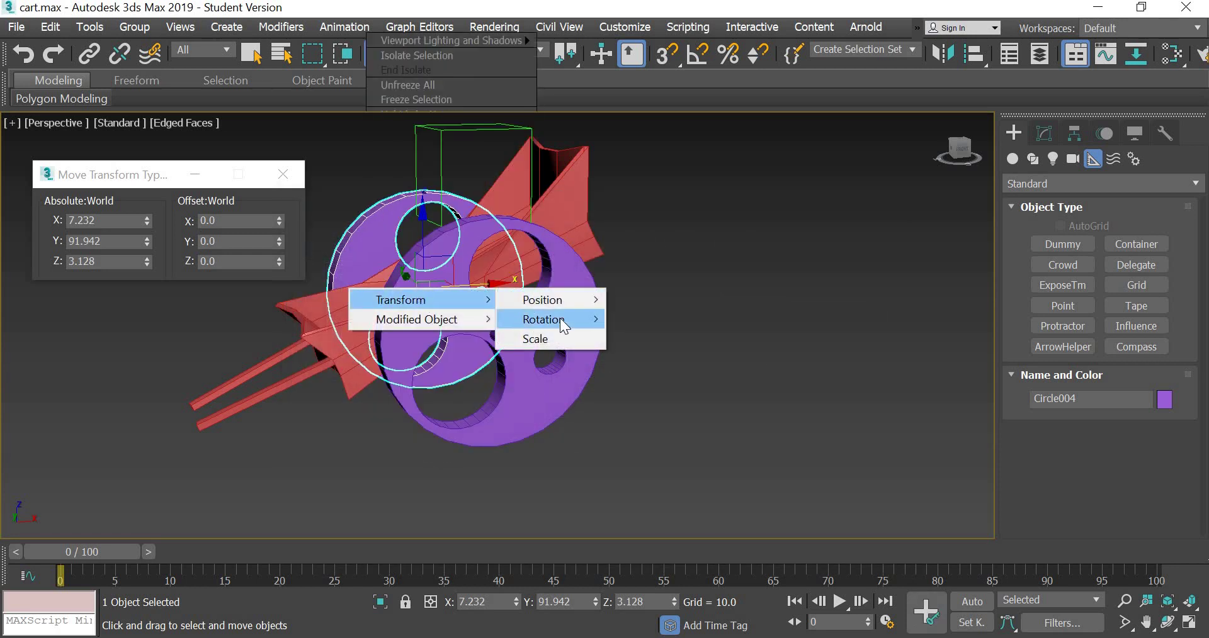
click(543, 320)
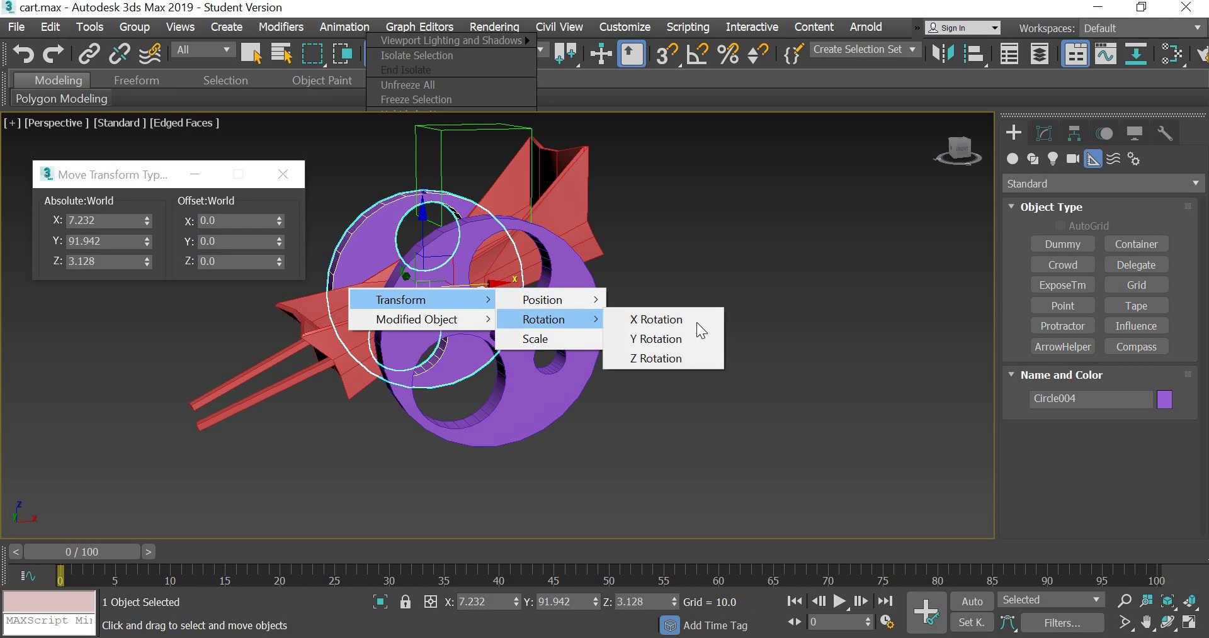
click(666, 340)
click(445, 129)
mouse_move(553, 142)
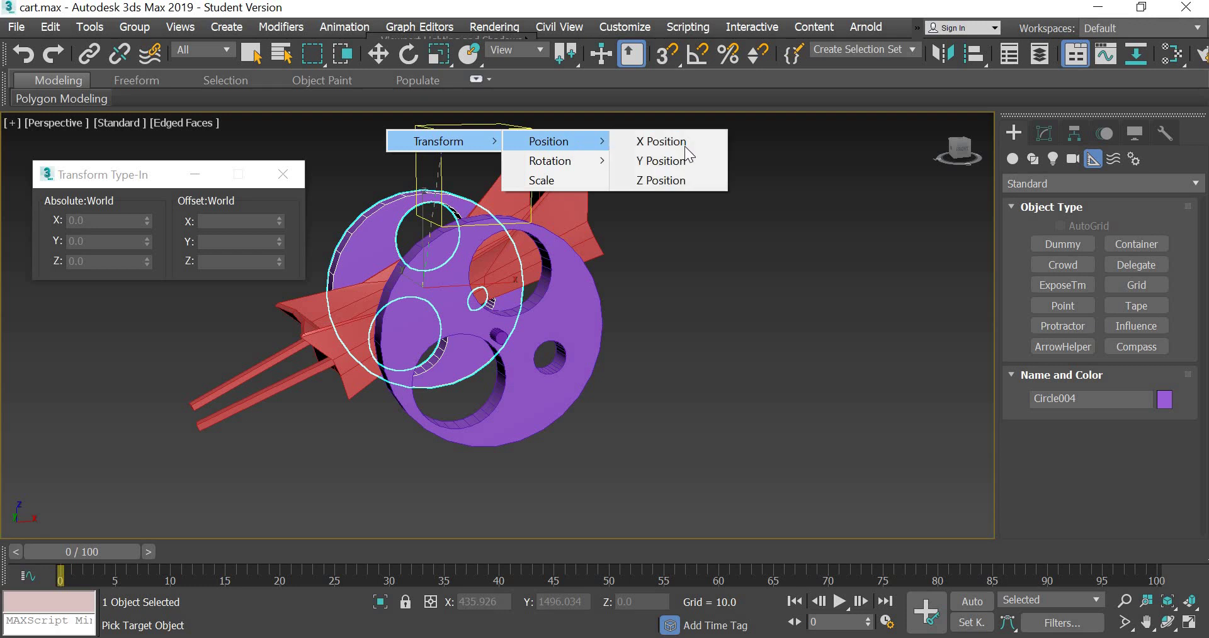
click(685, 146)
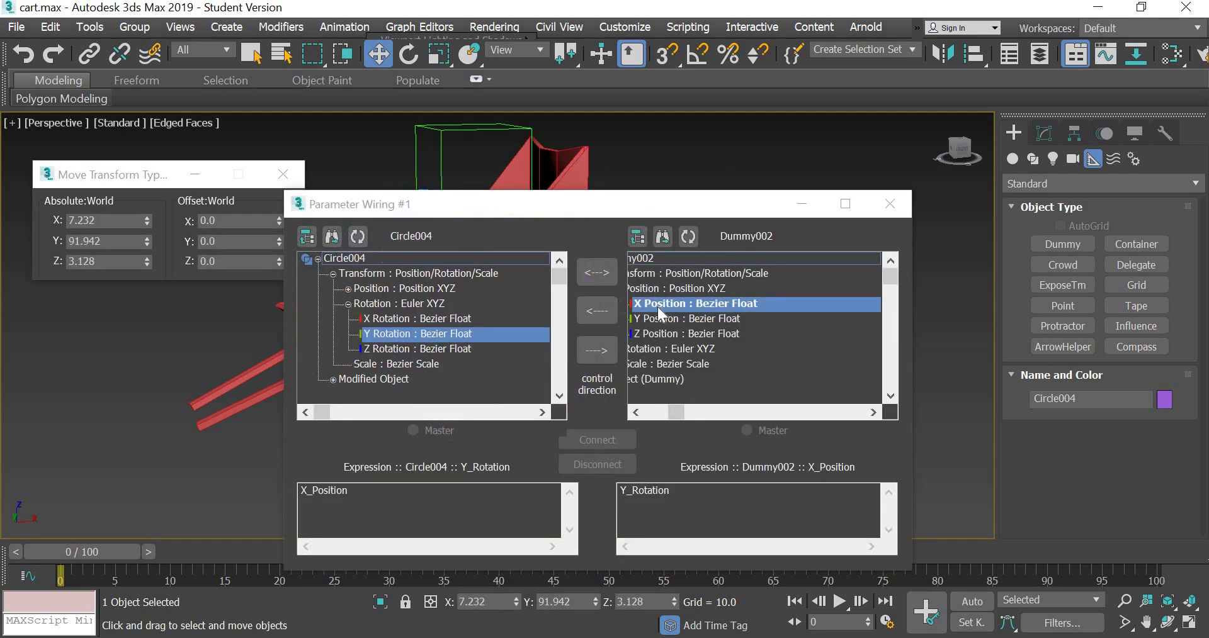
Connect Dummy002's X Position to drive Circle004's rotation and slide the dummy to test
click(597, 312)
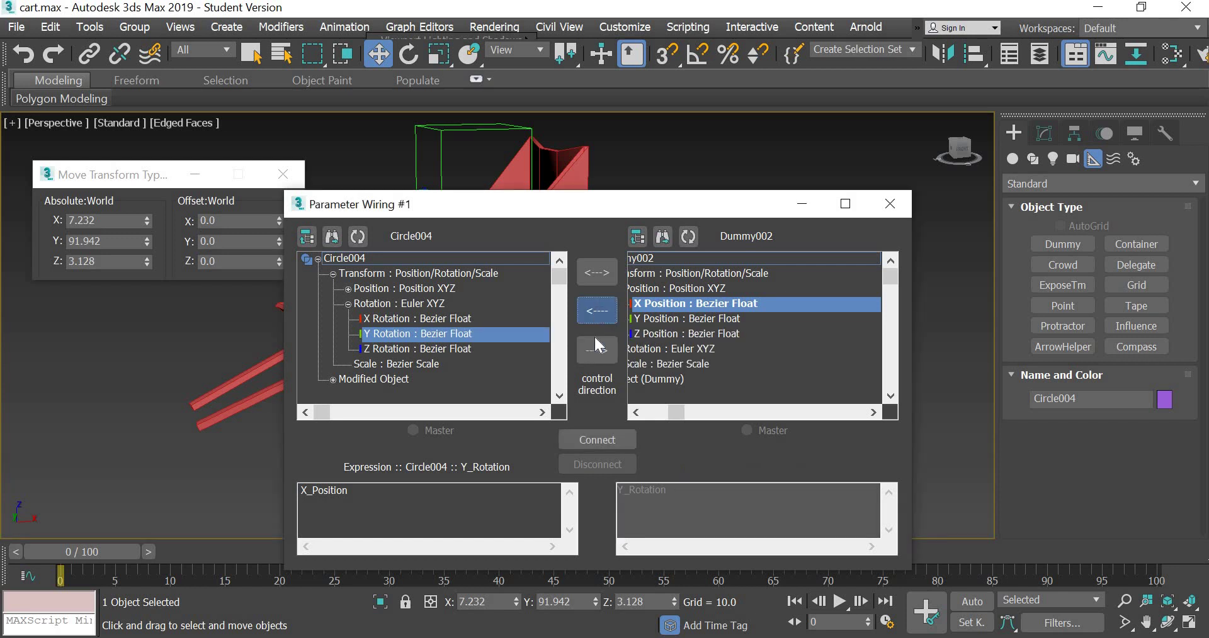
click(596, 440)
drag(732, 206, 1077, 205)
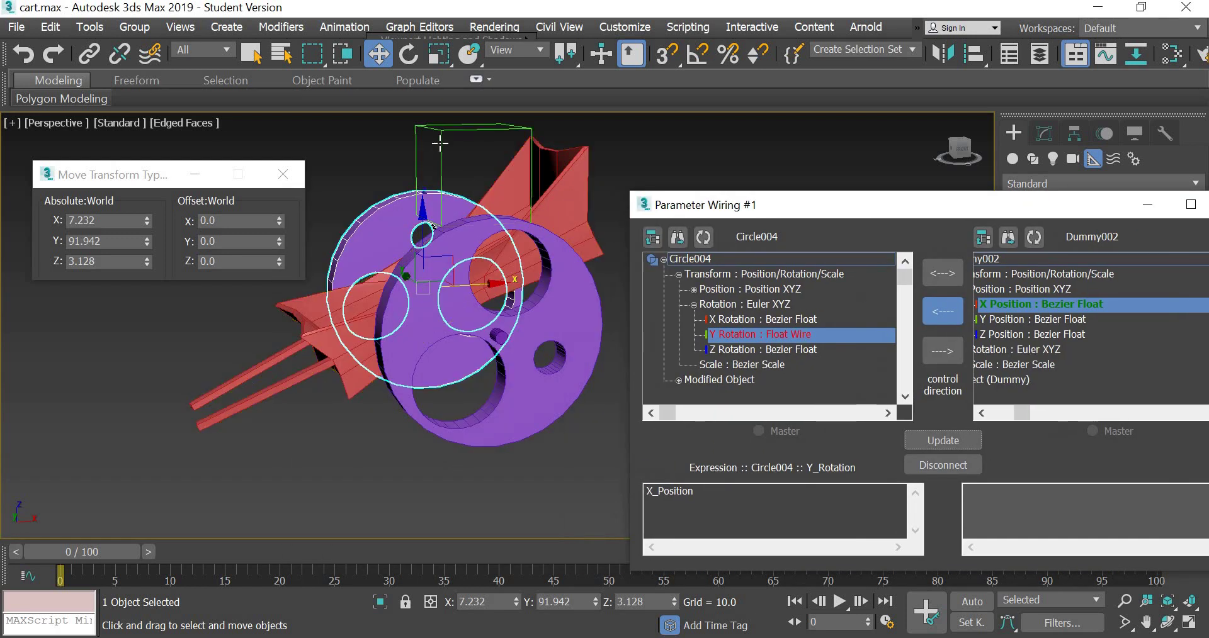
click(503, 172)
drag(495, 176, 407, 176)
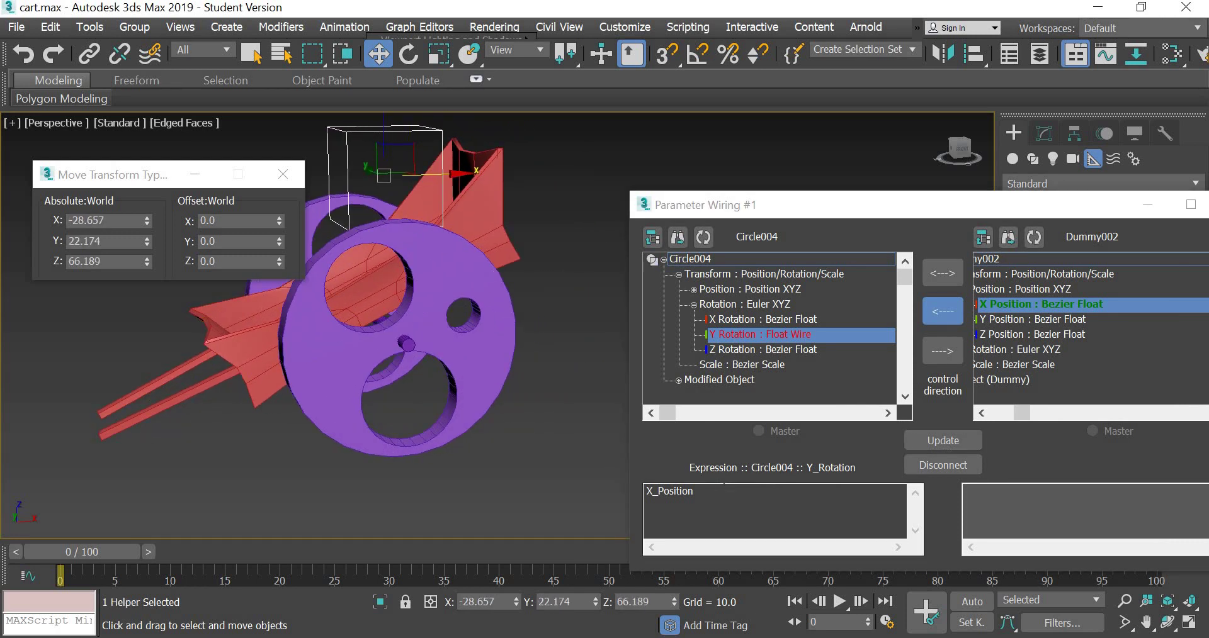
Change Circle004's expression to X_Position/50 and slide the cart to check both wheels
click(724, 486)
text(/50)
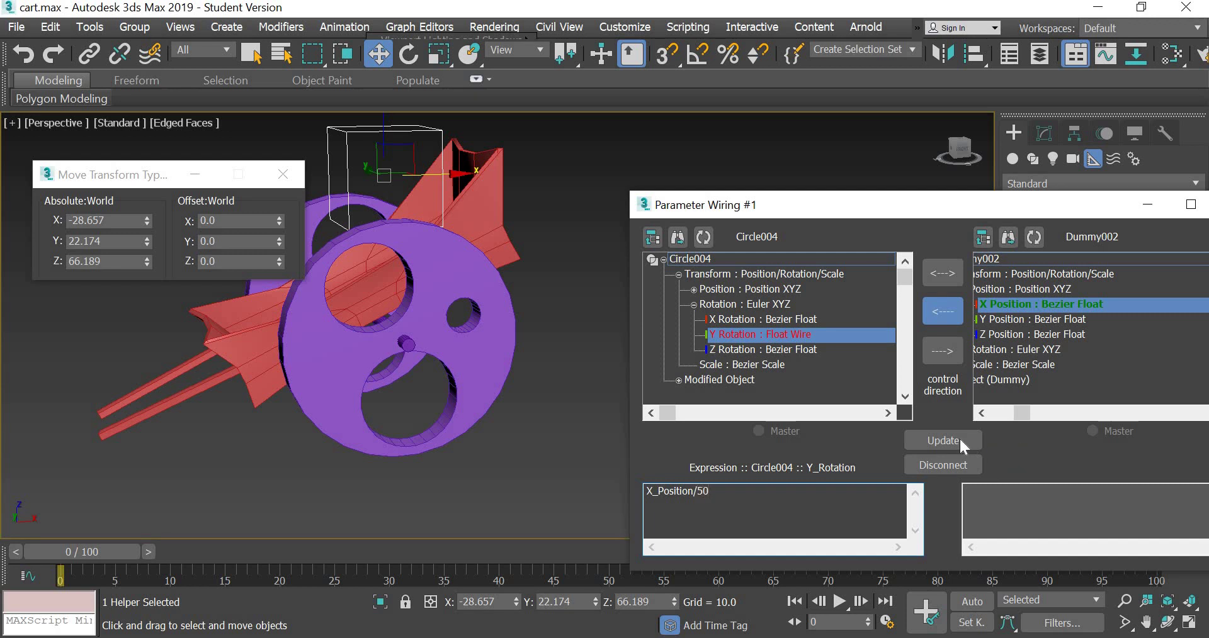
click(960, 441)
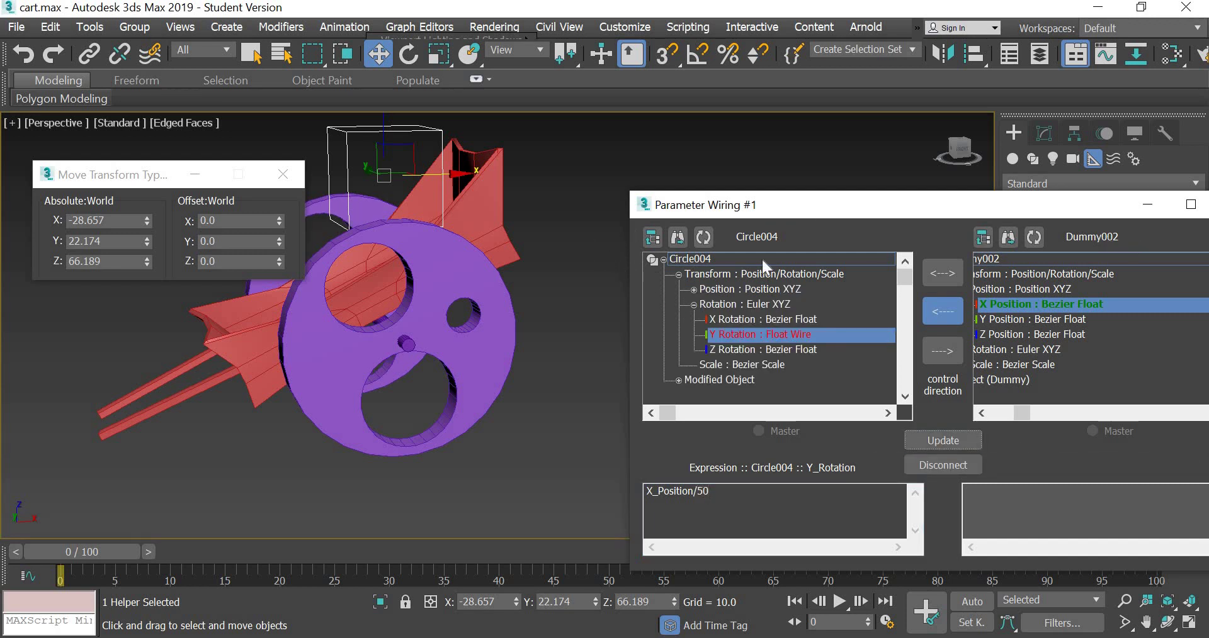
drag(762, 205, 1104, 234)
alt+middle_drag(629, 315, 783, 197)
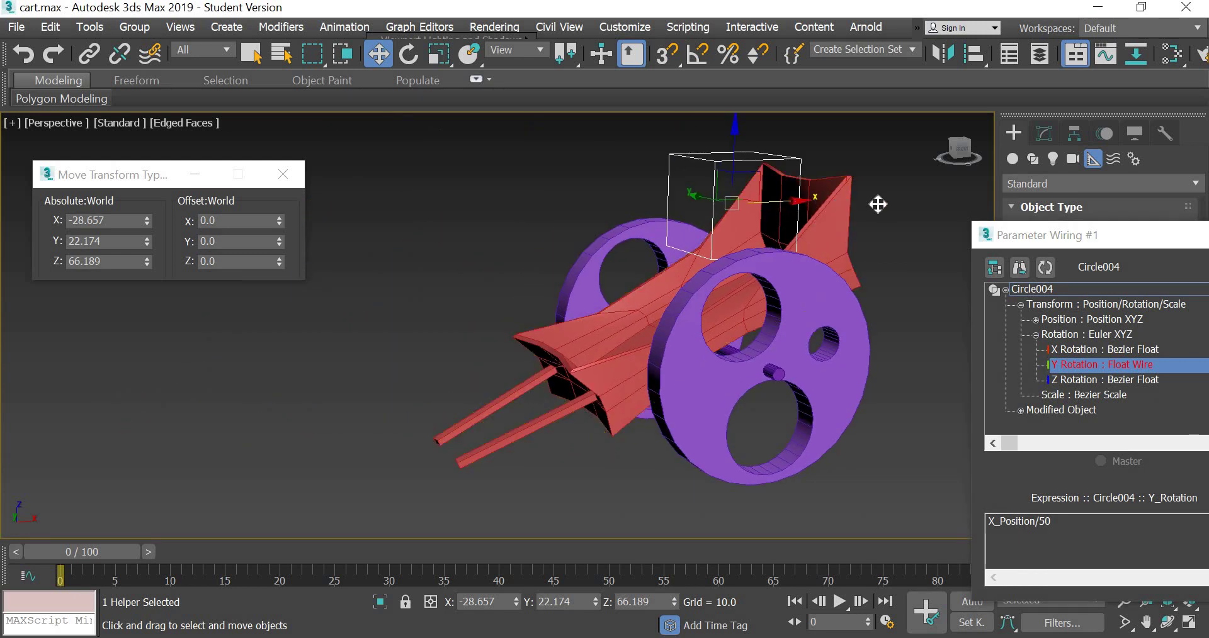
drag(877, 205, 583, 265)
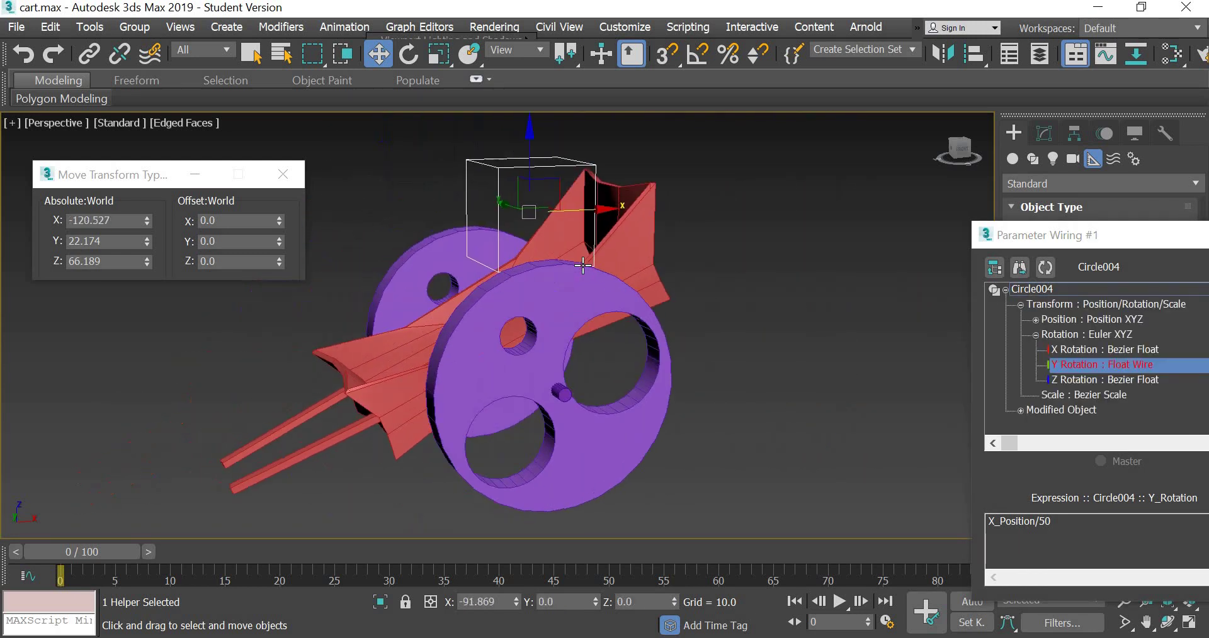
scroll(583, 265, down, 4)
scroll(583, 266, down, 2)
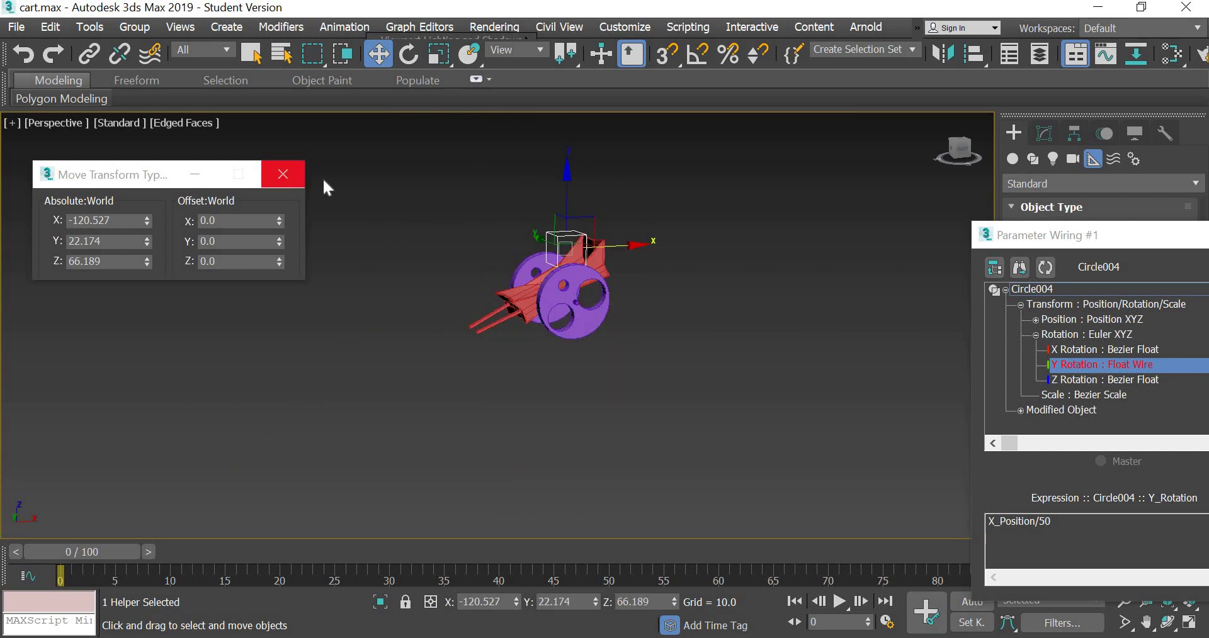
Close the type-in and wiring windows and slide the cart and helper farther left
click(283, 174)
drag(1190, 246, 838, 254)
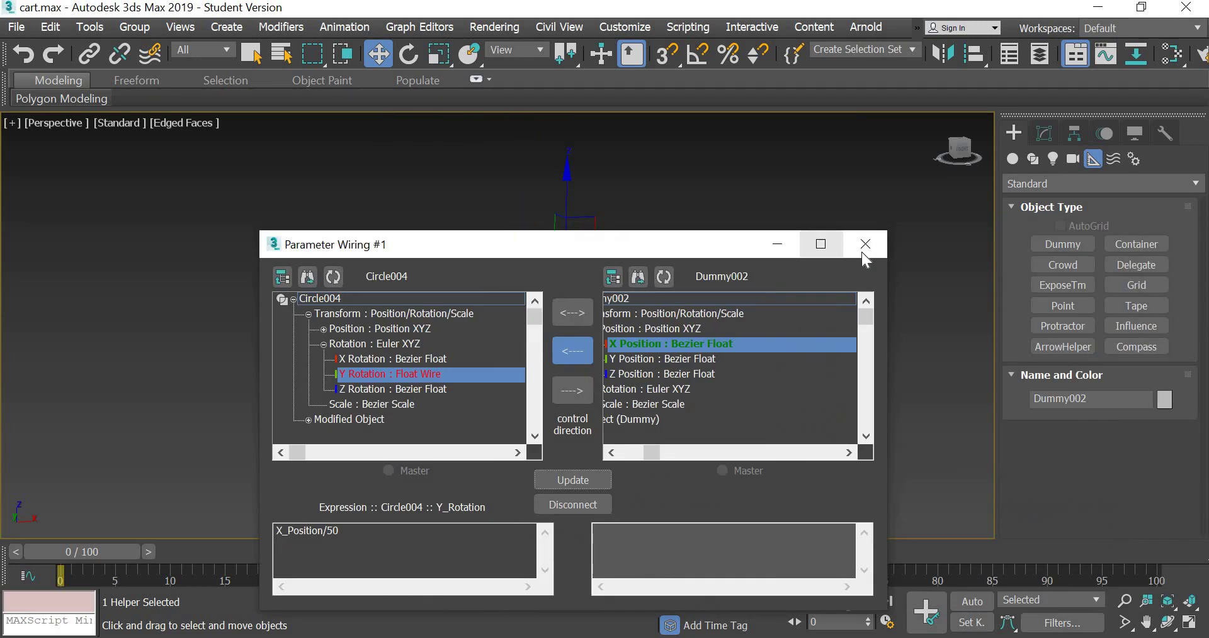
click(864, 246)
drag(625, 248, 855, 248)
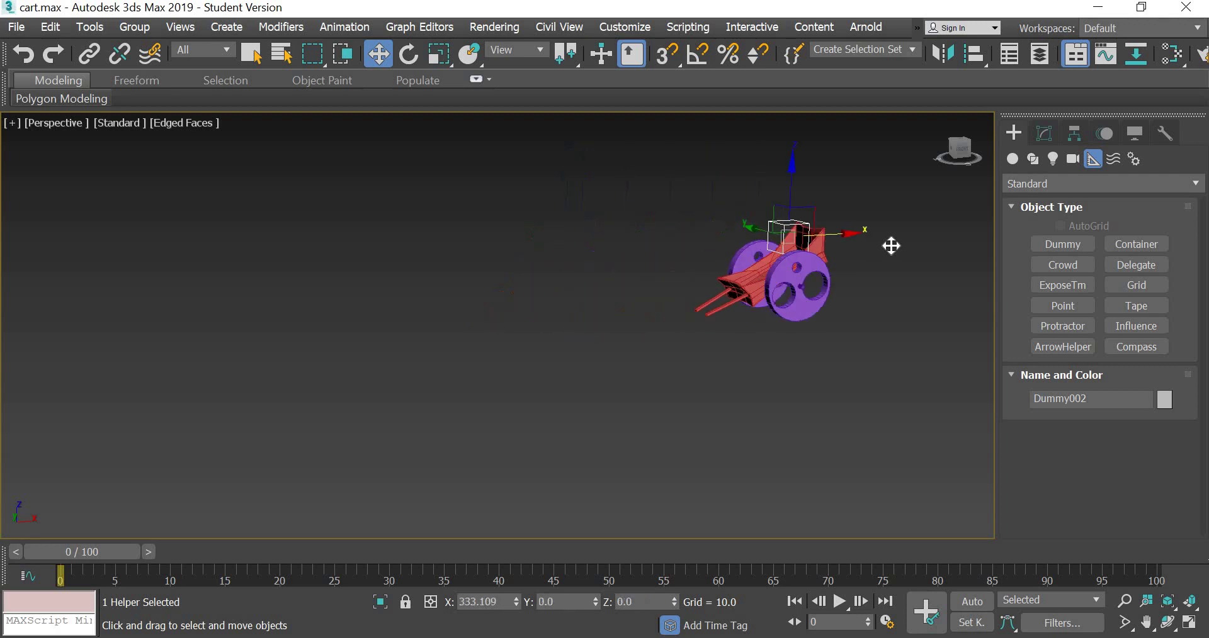
drag(628, 253, 655, 333)
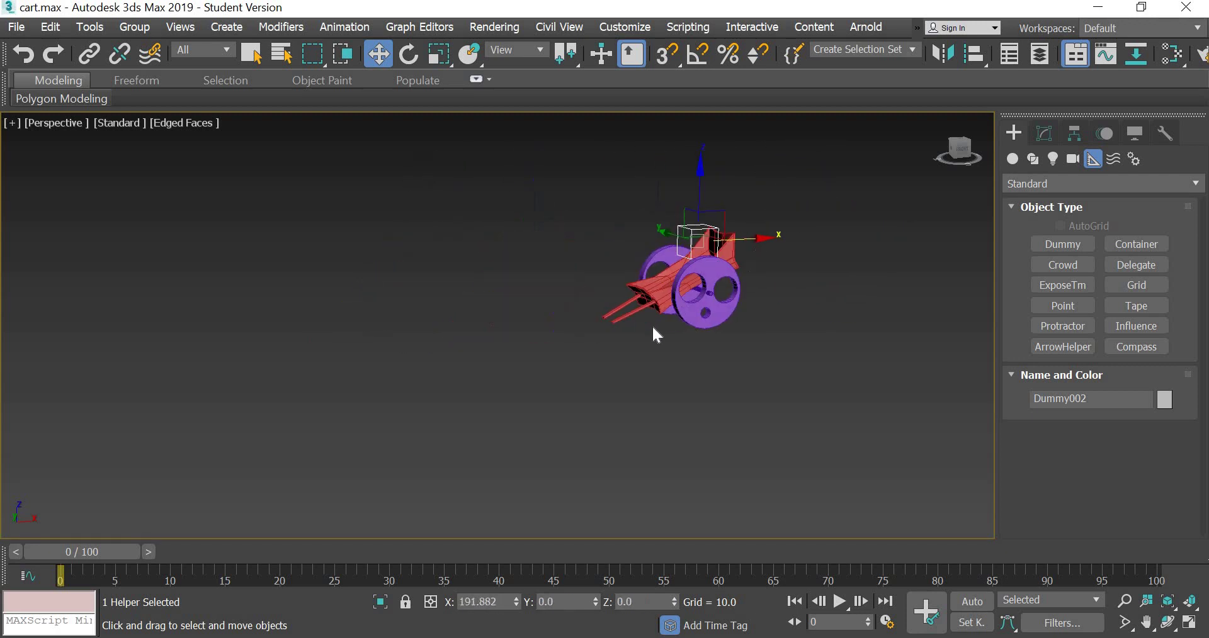
Tilt the cart body Box002 about 22 degrees so its handles sit level
click(641, 309)
click(410, 53)
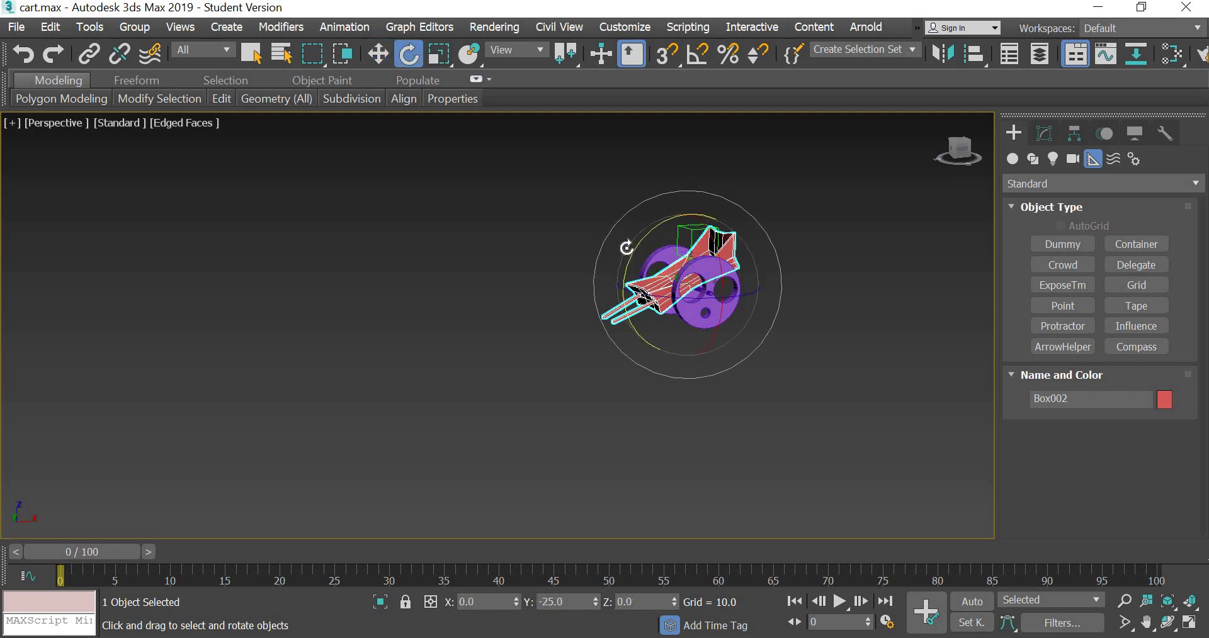
drag(626, 248, 672, 398)
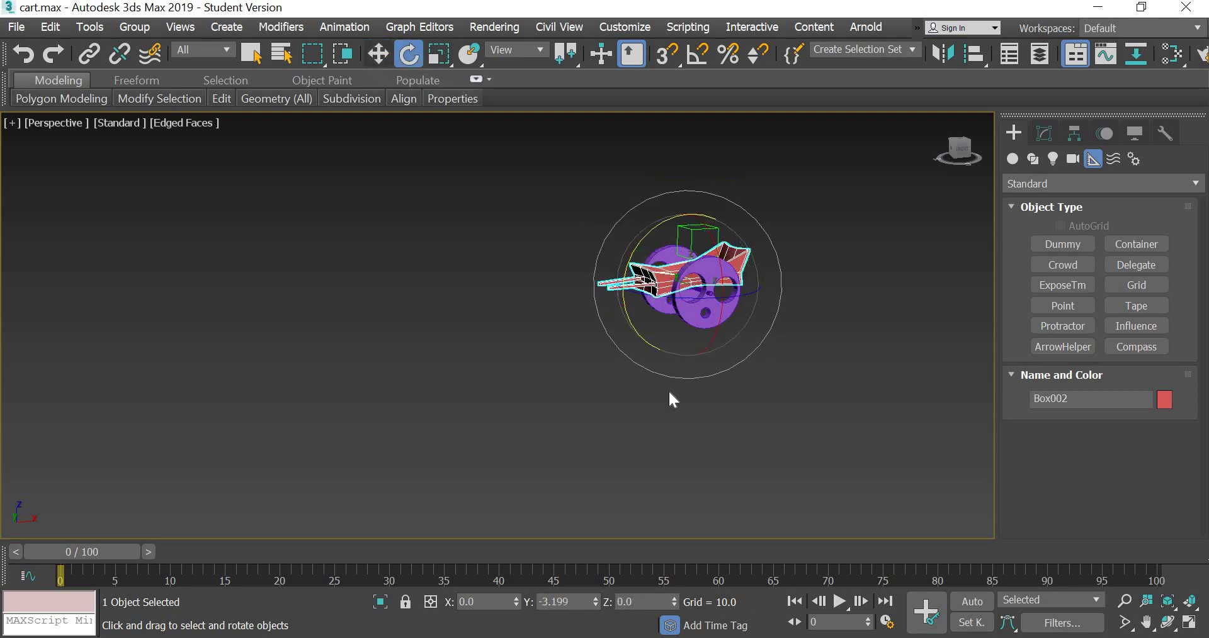
Turn on Auto Key with the Move tool active and go to frame 100
key(w)
click(636, 334)
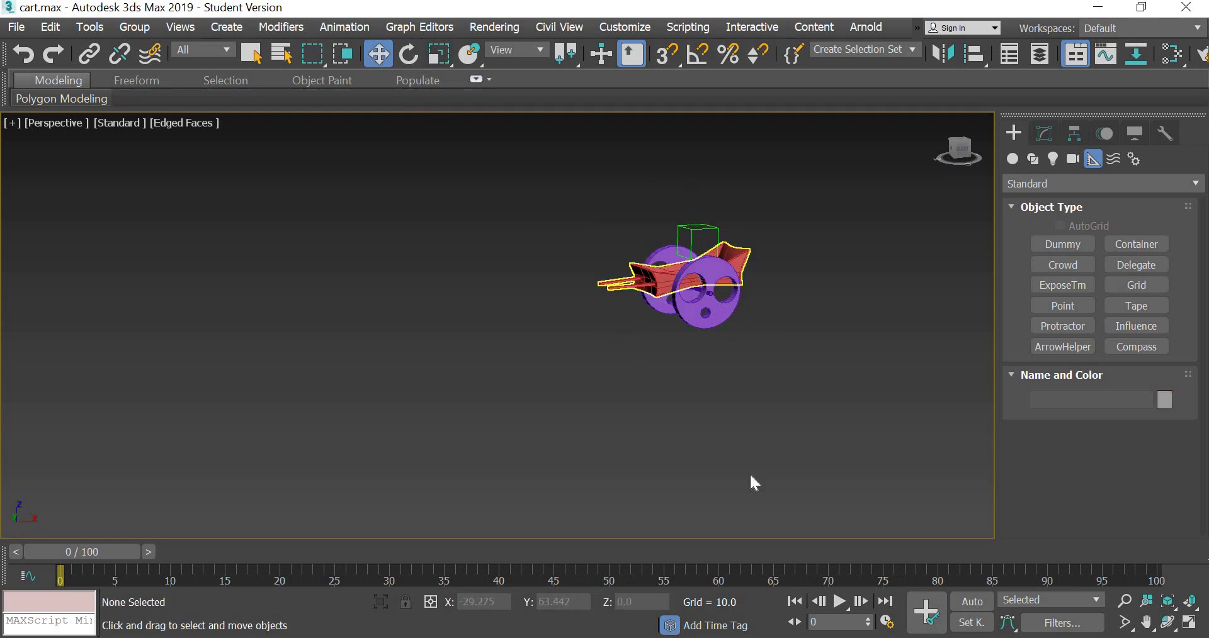
key(ctrl+z)
click(963, 603)
drag(135, 553, 1182, 552)
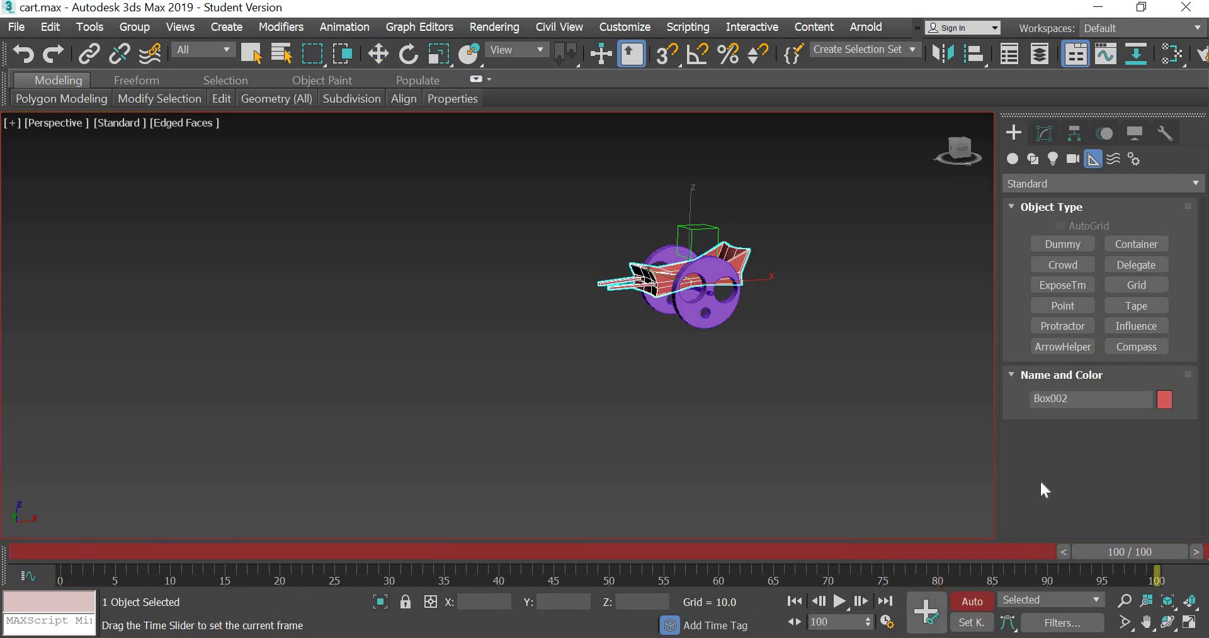
Key Dummy002 far to the left at frame 100, then play back from frame 0
click(779, 364)
click(707, 230)
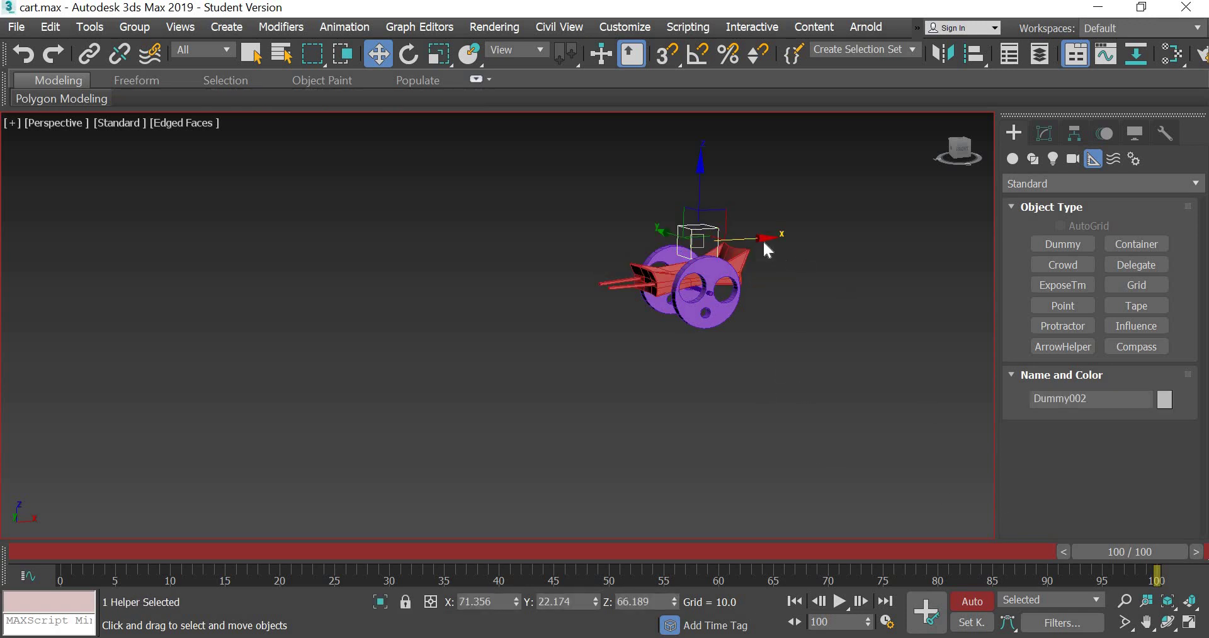
drag(558, 250, 109, 598)
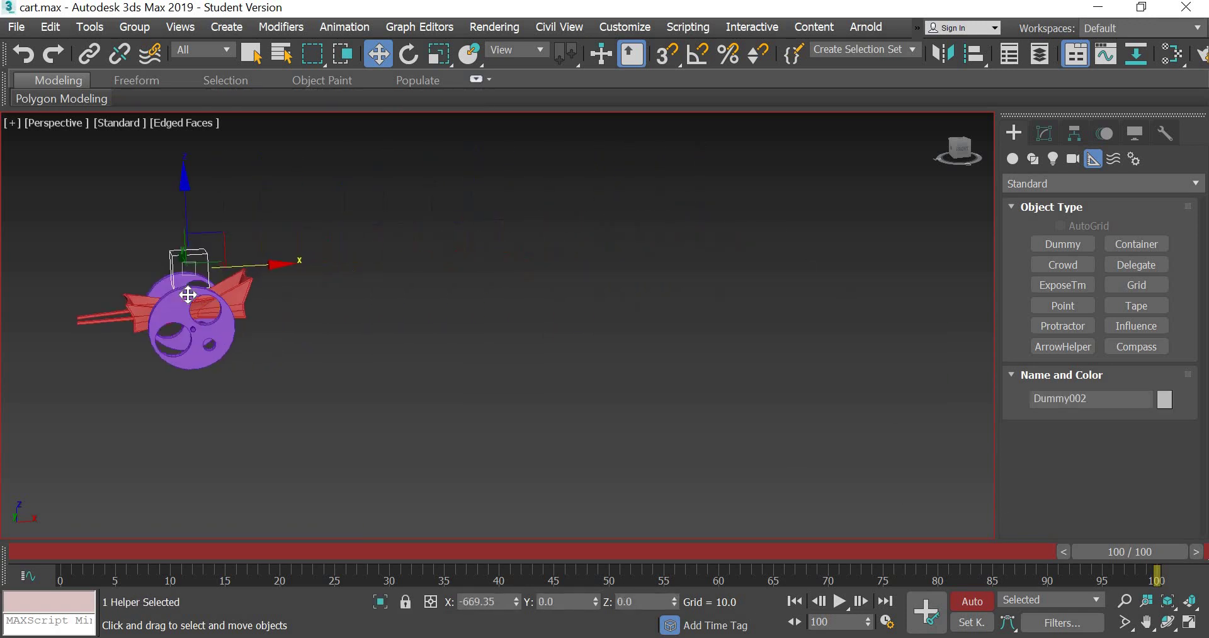
click(59, 553)
click(839, 602)
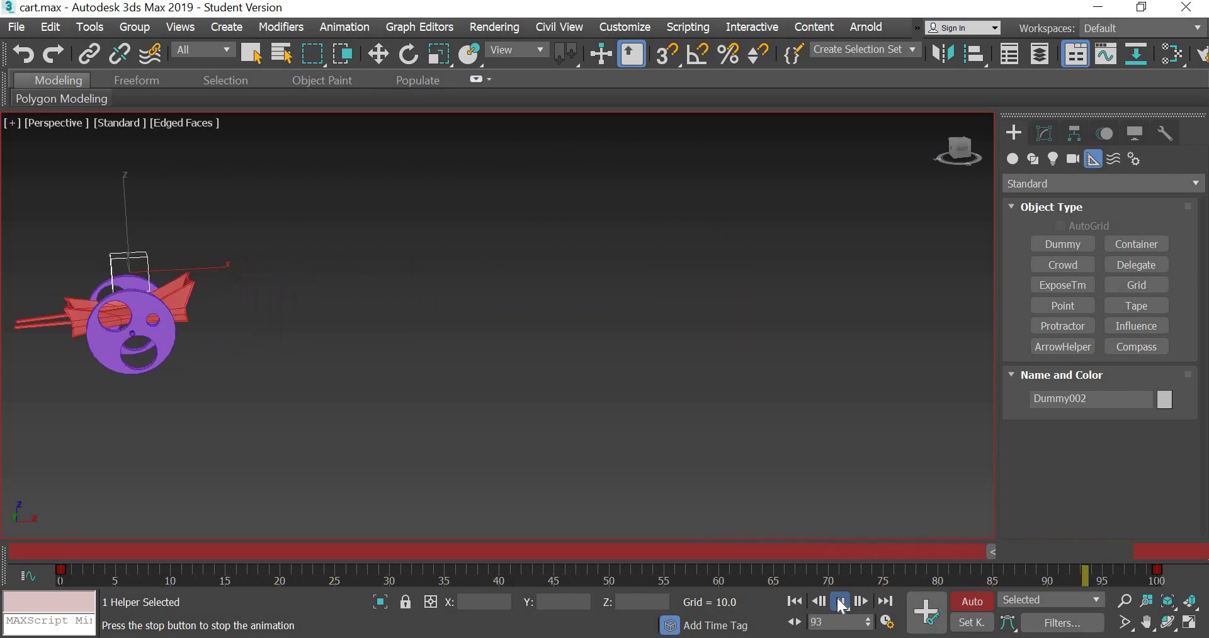
key(w)
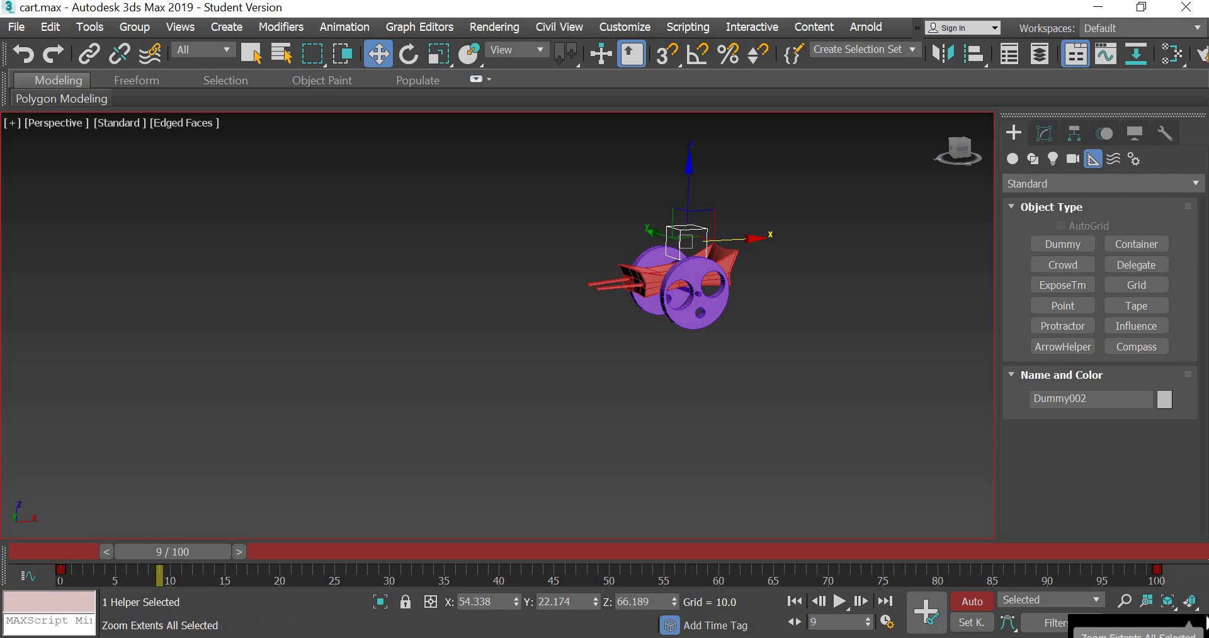
Switch to the four-viewport layout and zoom the Front and Top views onto the cart
click(1188, 623)
right_click(714, 257)
scroll(714, 257, down, 3)
right_click(395, 239)
scroll(394, 236, down, 3)
middle_drag(301, 257, 364, 241)
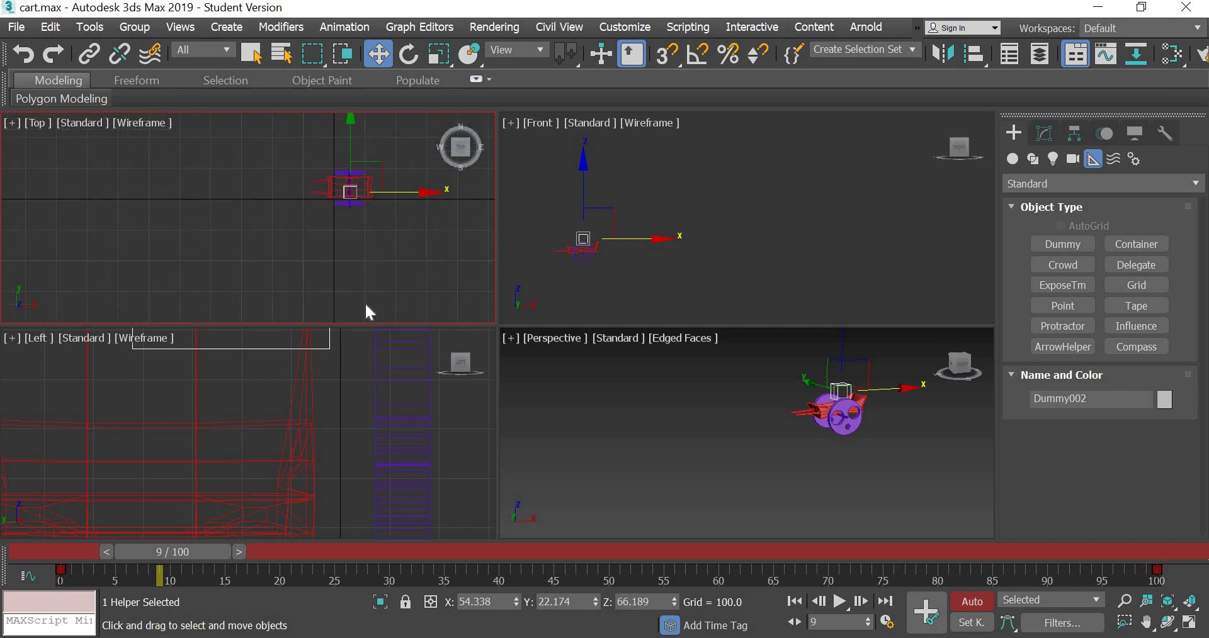
scroll(365, 303, up, 1)
scroll(366, 300, up, 2)
scroll(405, 304, up, 1)
scroll(405, 304, up, 1)
scroll(405, 305, up, 1)
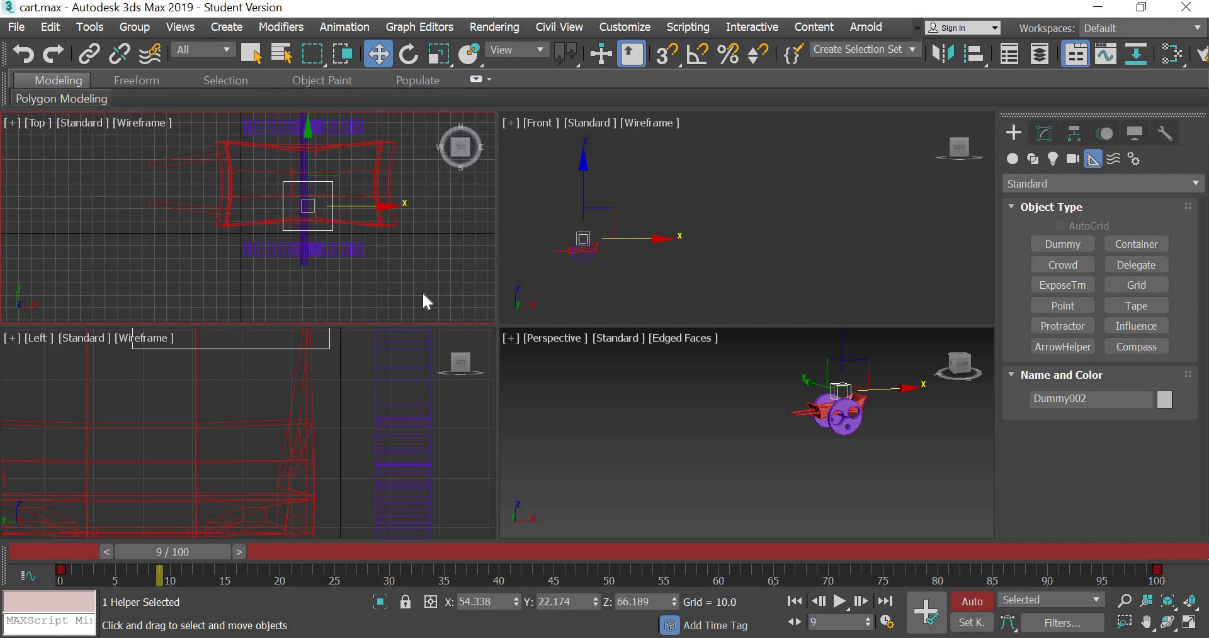
click(423, 295)
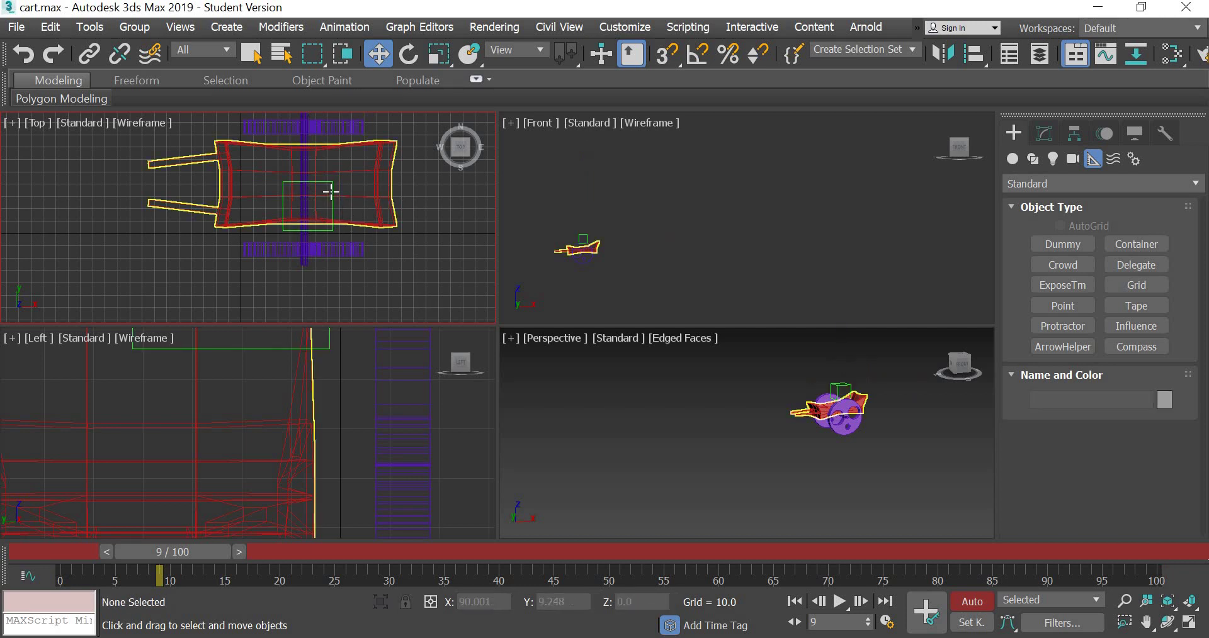
scroll(279, 415, down, 3)
scroll(281, 418, down, 3)
Turn Auto Key off, centre the four cart parts under the dummy, and reselect Dummy002
key(n)
mouse_move(71, 522)
mouse_down()
mouse_move(189, 466)
mouse_move(222, 470)
mouse_up()
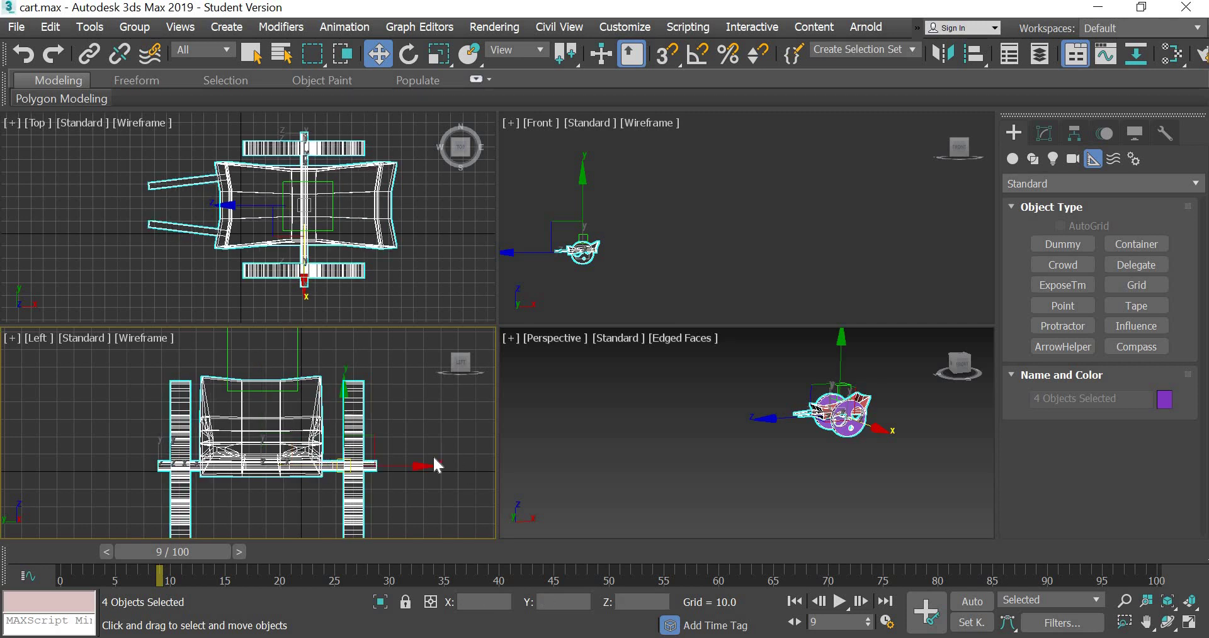
click(458, 469)
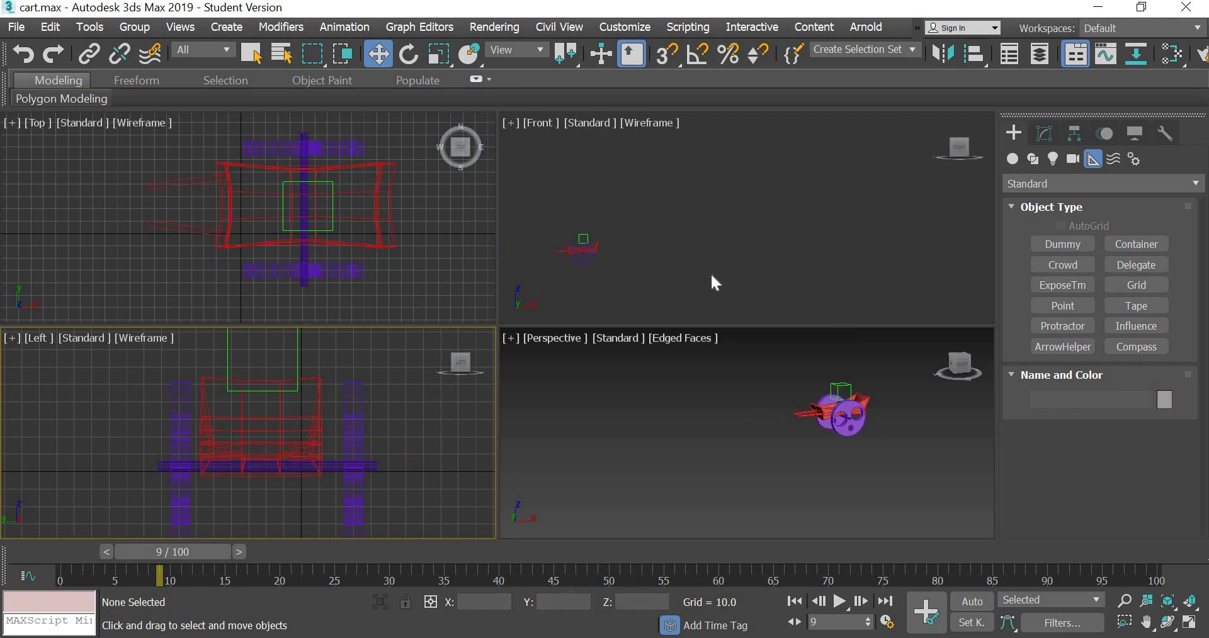
click(577, 234)
With Auto Key on, move Dummy002 along Y at frame 50 and show its motion path
scroll(324, 252, down, 5)
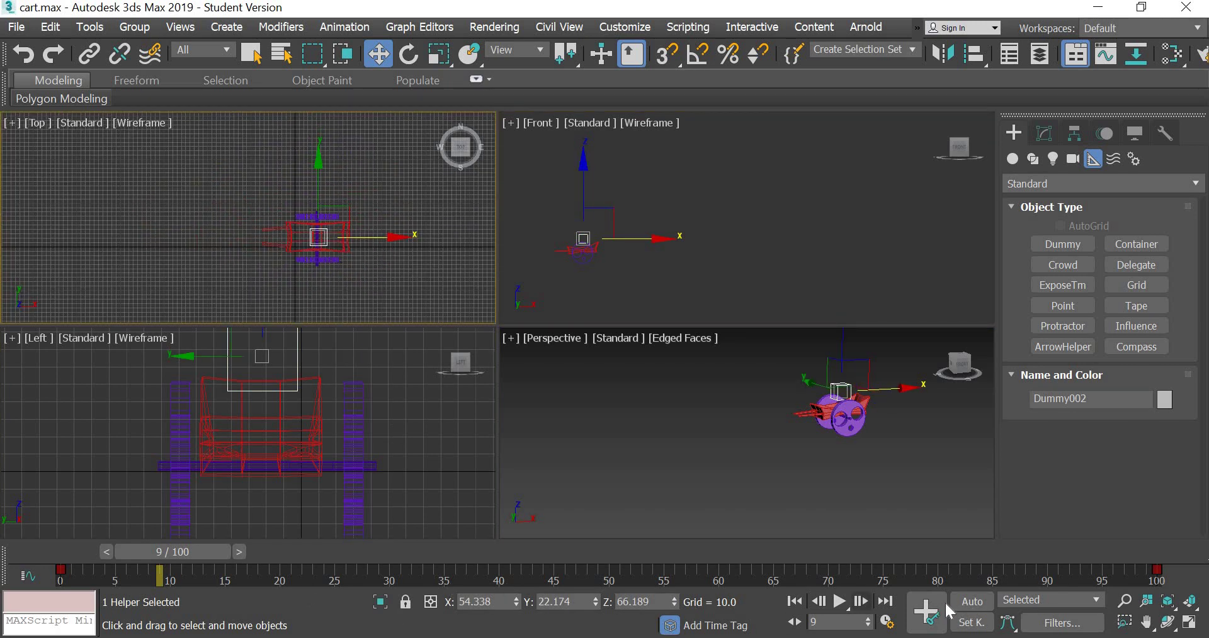
click(972, 601)
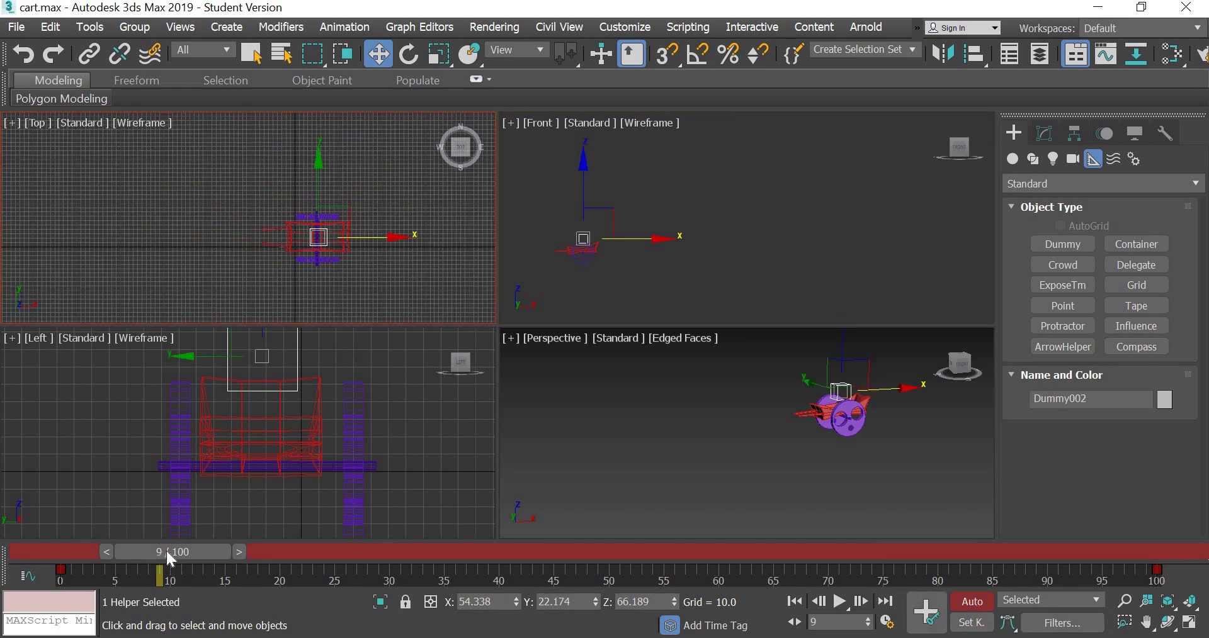
drag(170, 557, 1161, 566)
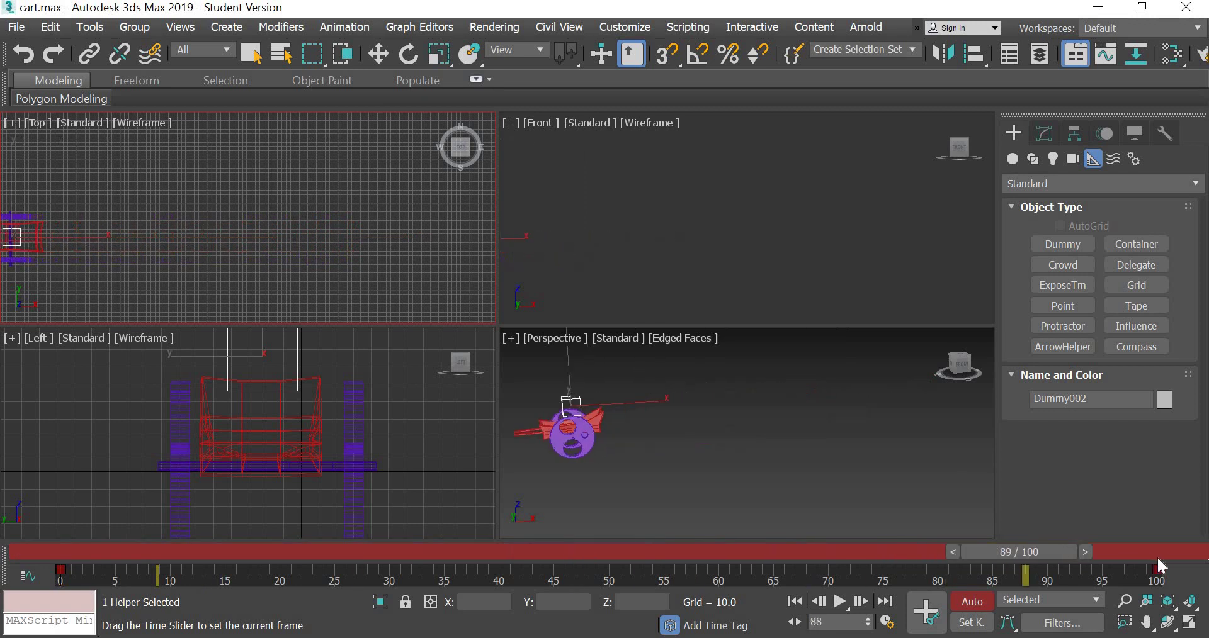
key(w)
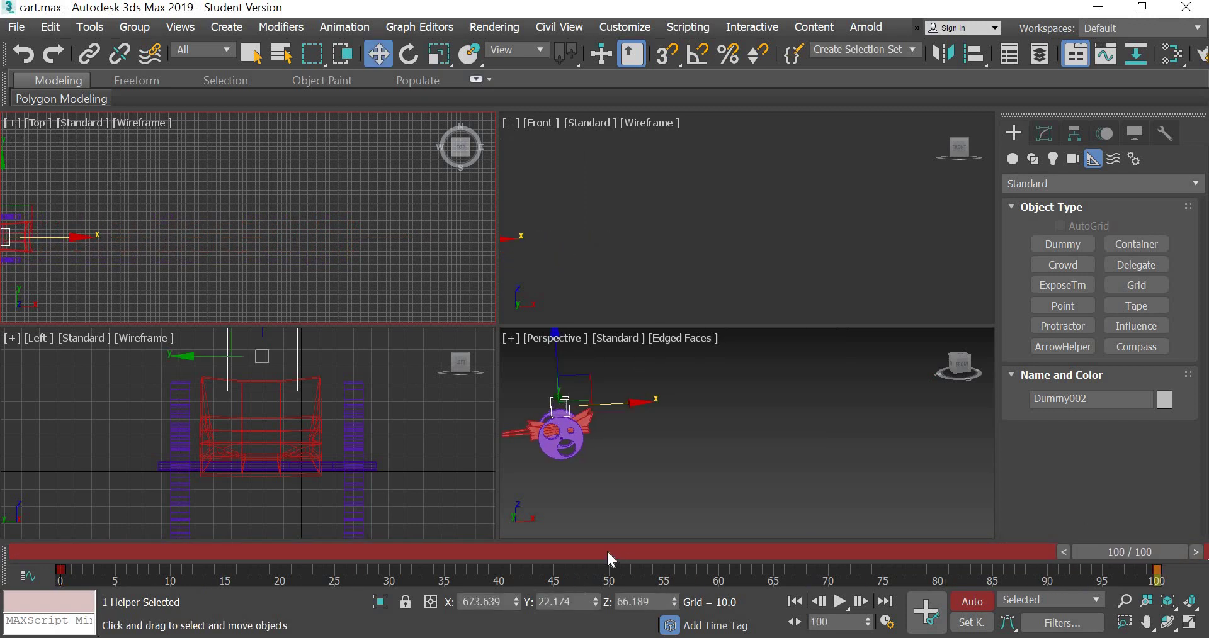
click(608, 552)
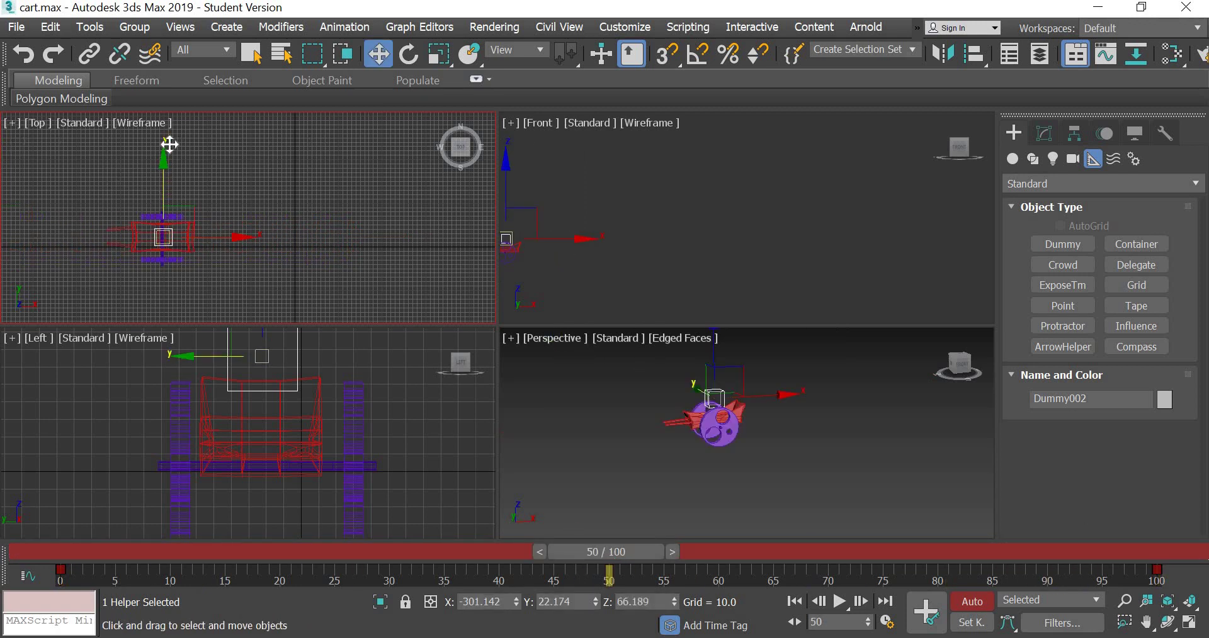
drag(170, 144, 169, 94)
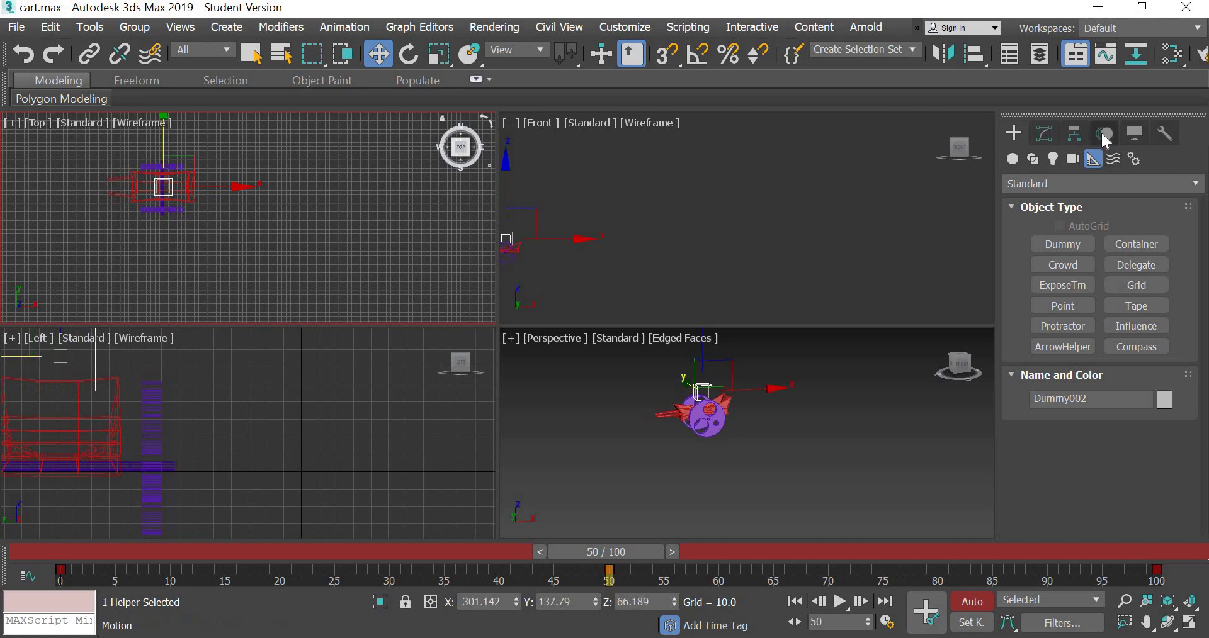
click(1104, 134)
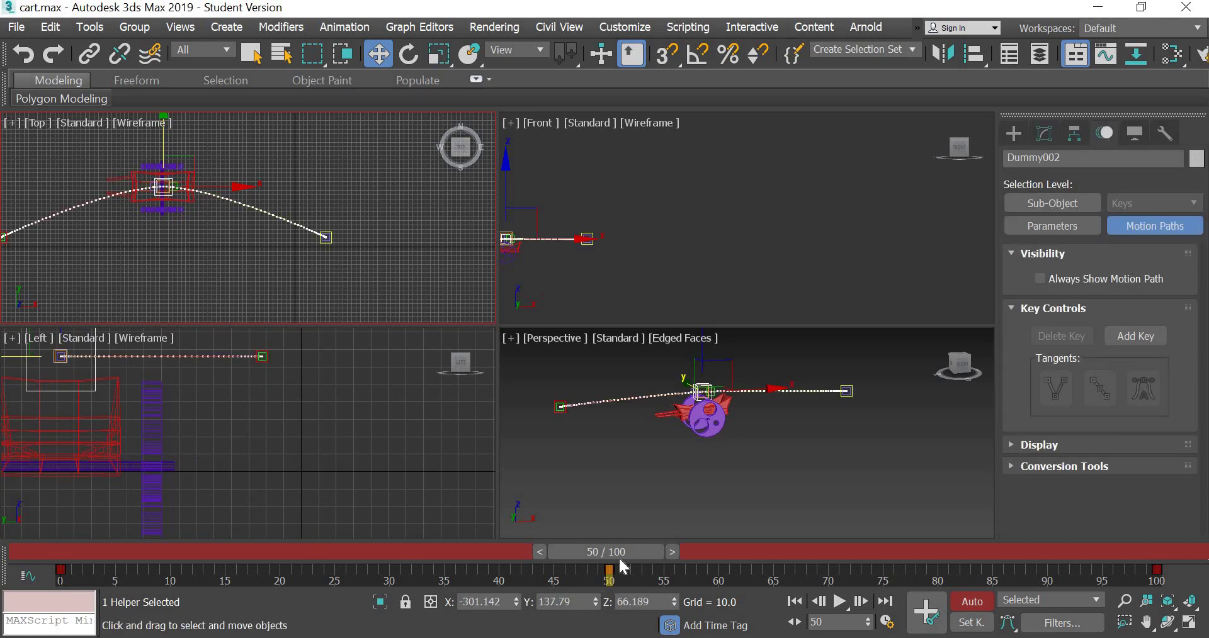
Pull Dummy002 down in Y at frame 50 to bend the path into a curve
mouse_move(88, 557)
mouse_down()
mouse_move(636, 543)
mouse_move(1082, 569)
mouse_move(763, 572)
mouse_move(73, 539)
mouse_up()
key(w)
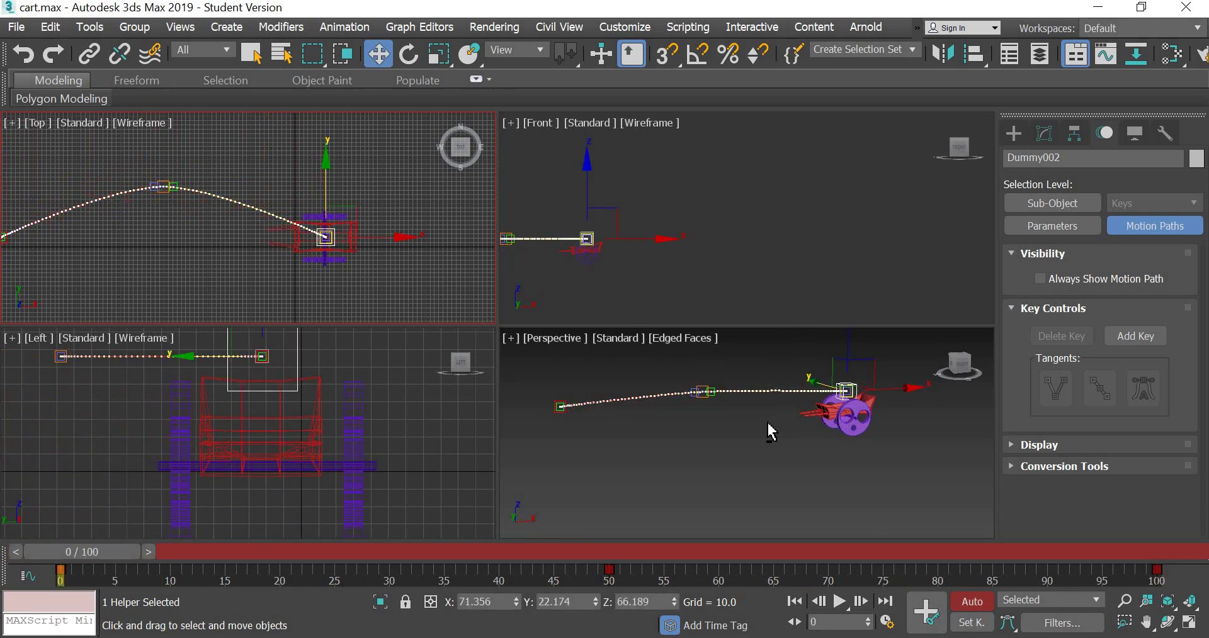
alt+middle_drag(812, 489, 740, 462)
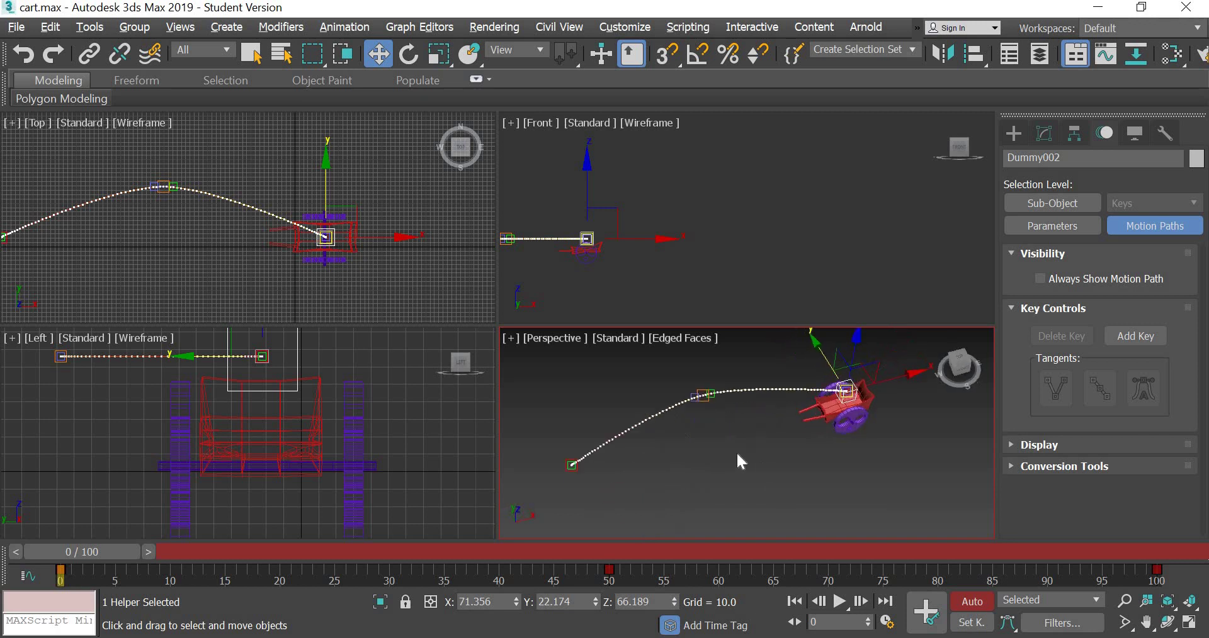
click(609, 550)
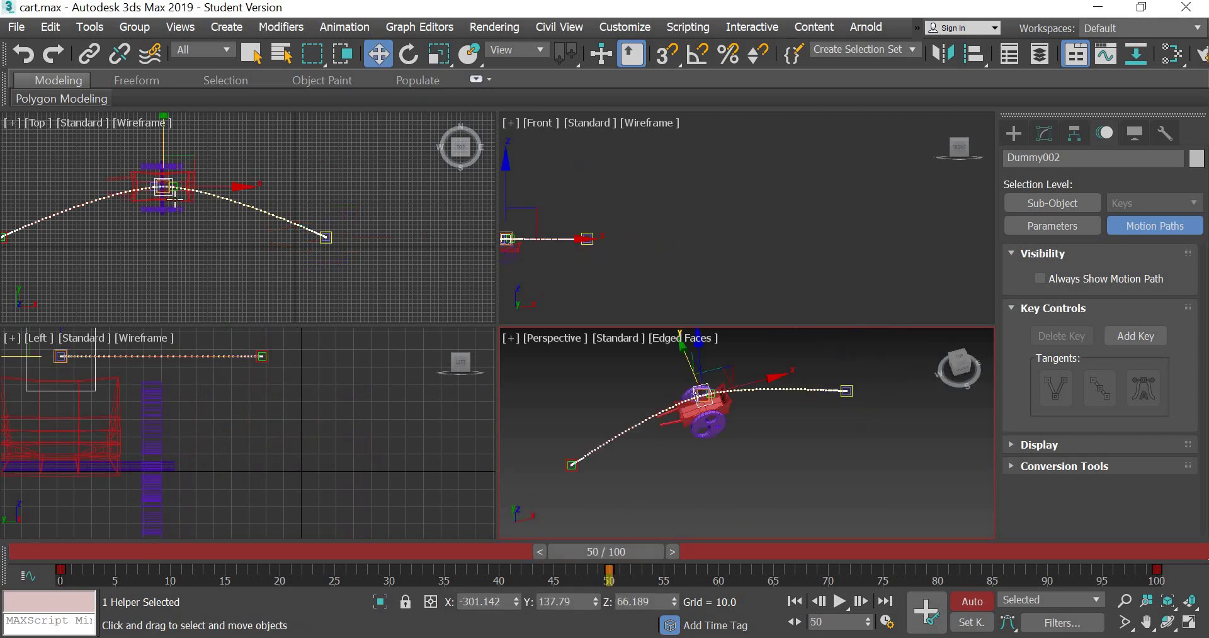
drag(175, 199, 187, 285)
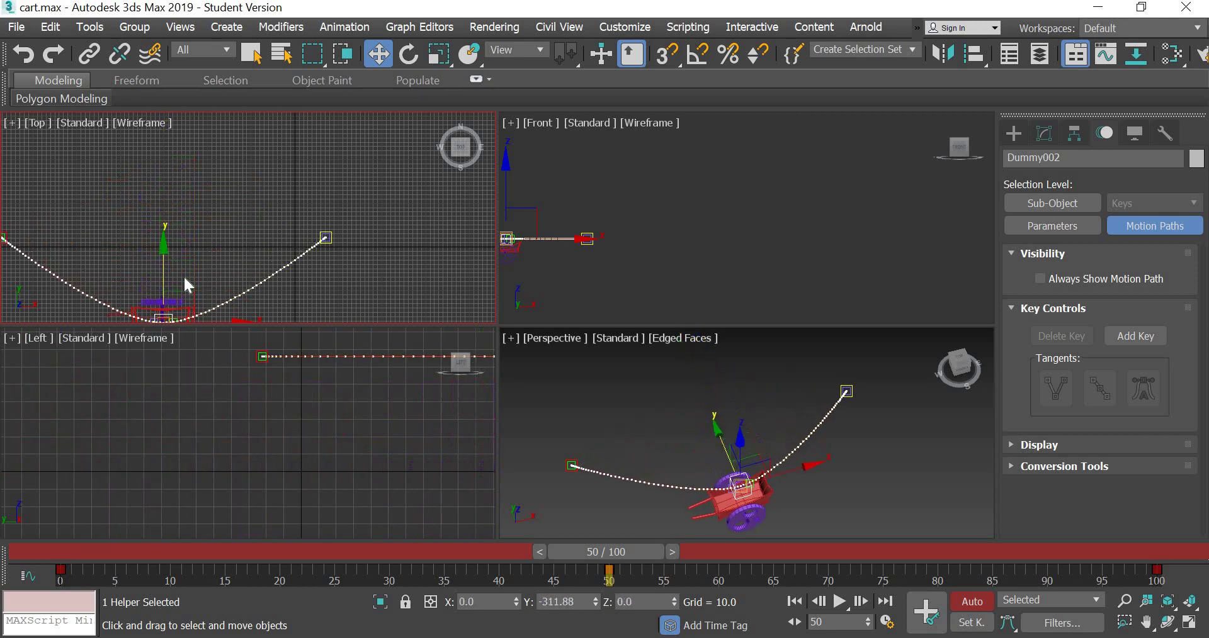
mouse_move(703, 515)
alt+middle_down()
mouse_move(701, 464)
mouse_move(696, 496)
mouse_move(730, 464)
mouse_move(668, 423)
alt+middle_up()
scroll(704, 453, up, 3)
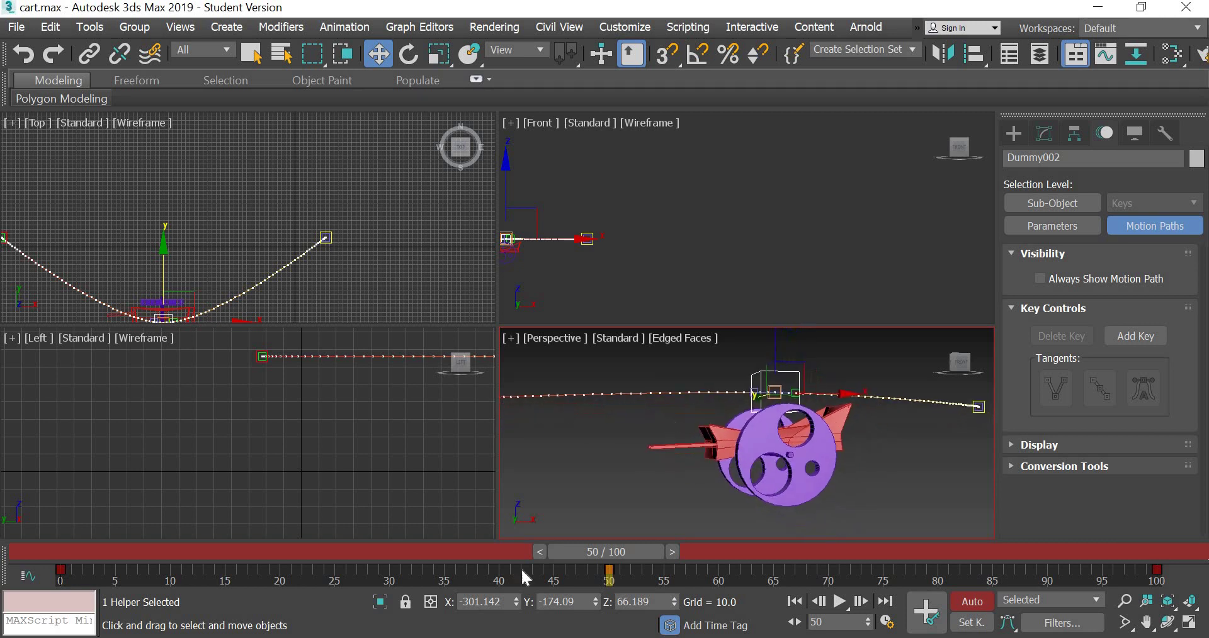
Scrub the timeline to preview the curved path, then reframe the Top and Perspective views
drag(72, 553, 565, 552)
mouse_move(810, 585)
mouse_down()
mouse_move(798, 554)
mouse_move(1093, 554)
mouse_move(432, 554)
mouse_move(3, 603)
mouse_up()
key(w)
middle_drag(351, 309, 326, 291)
middle_click(788, 455)
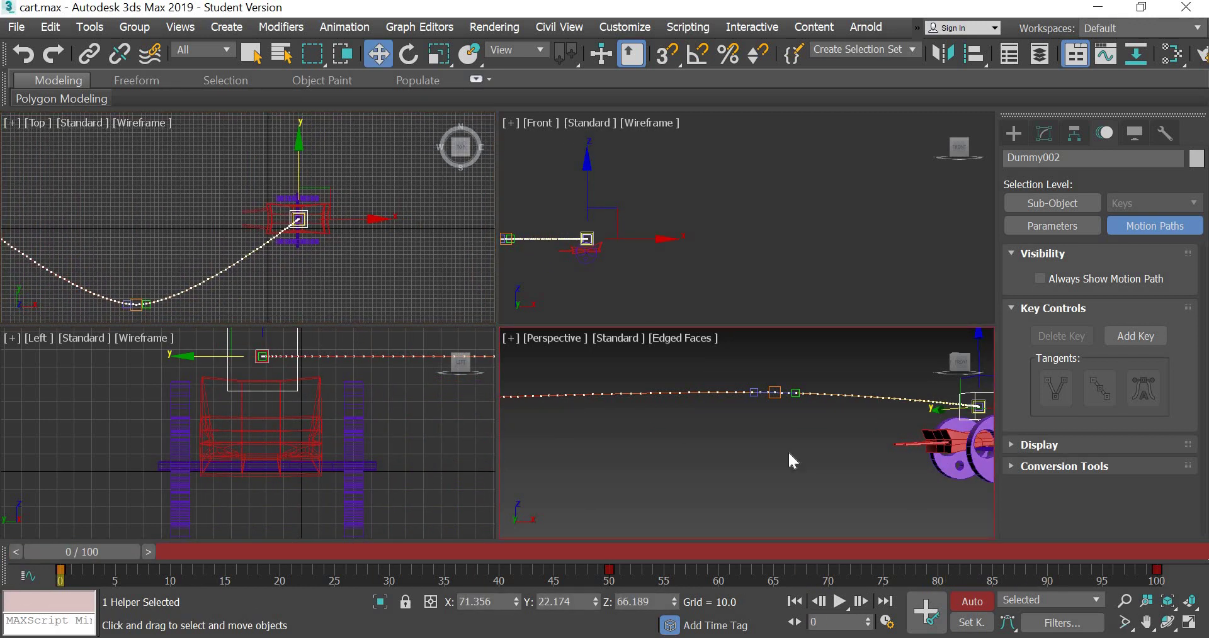
scroll(789, 455, down, 2)
scroll(788, 454, up, 2)
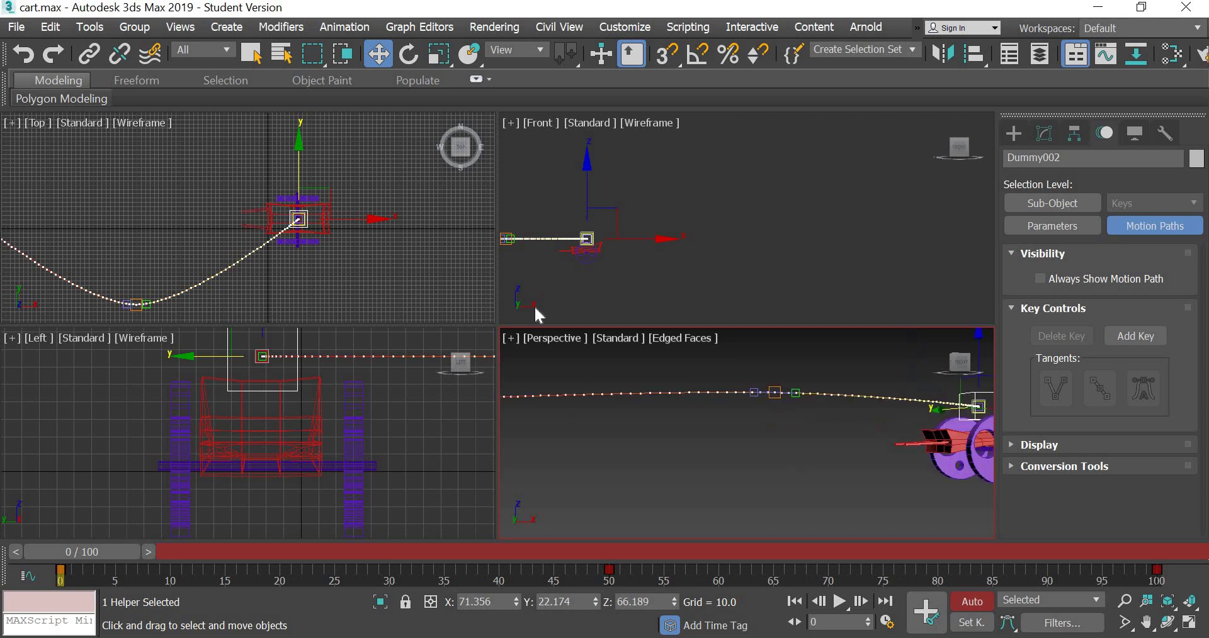
middle_click(355, 274)
scroll(355, 274, up, 2)
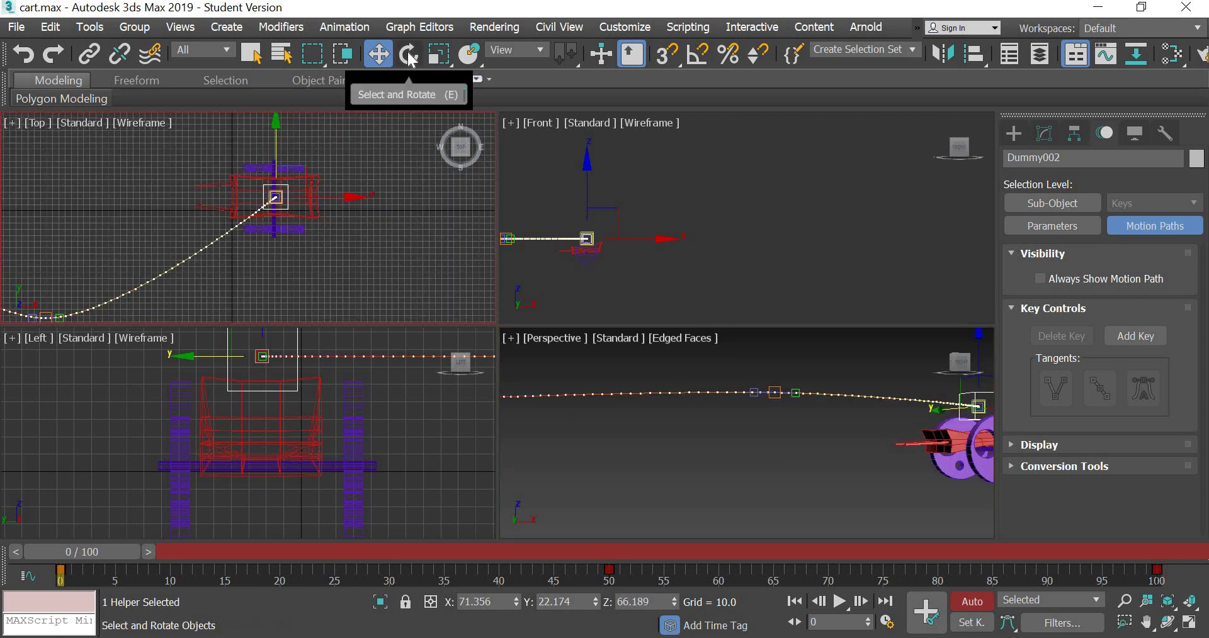
Rotate Dummy002 about Z at frames 0 and 50 to face along the path
key(e)
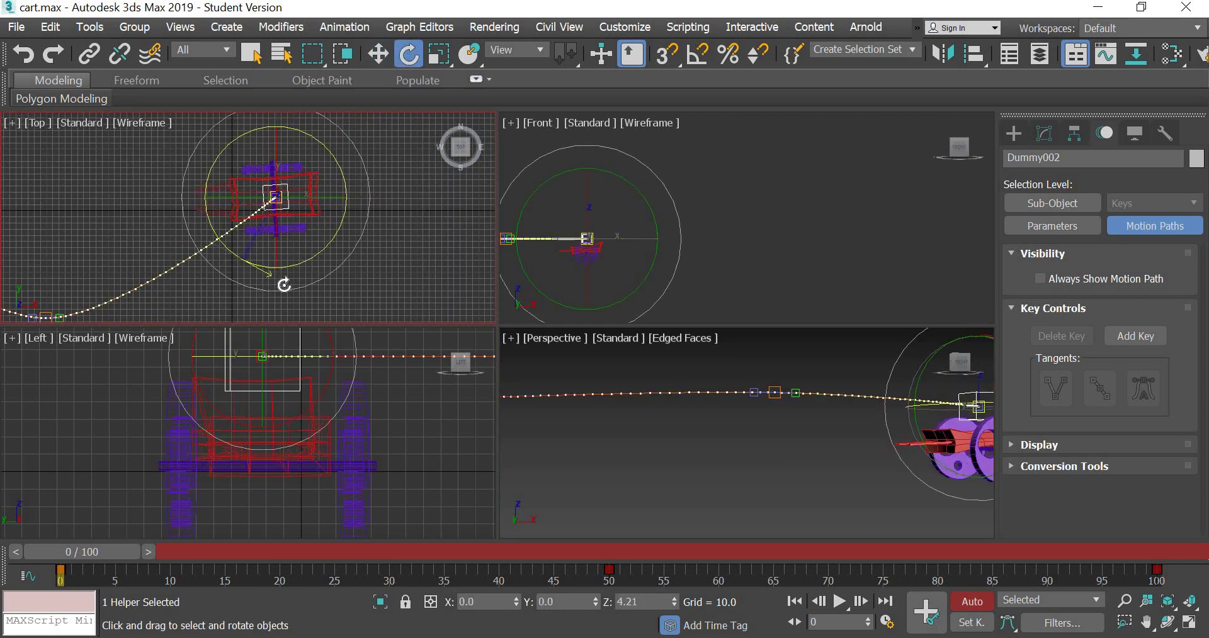
drag(283, 285, 291, 286)
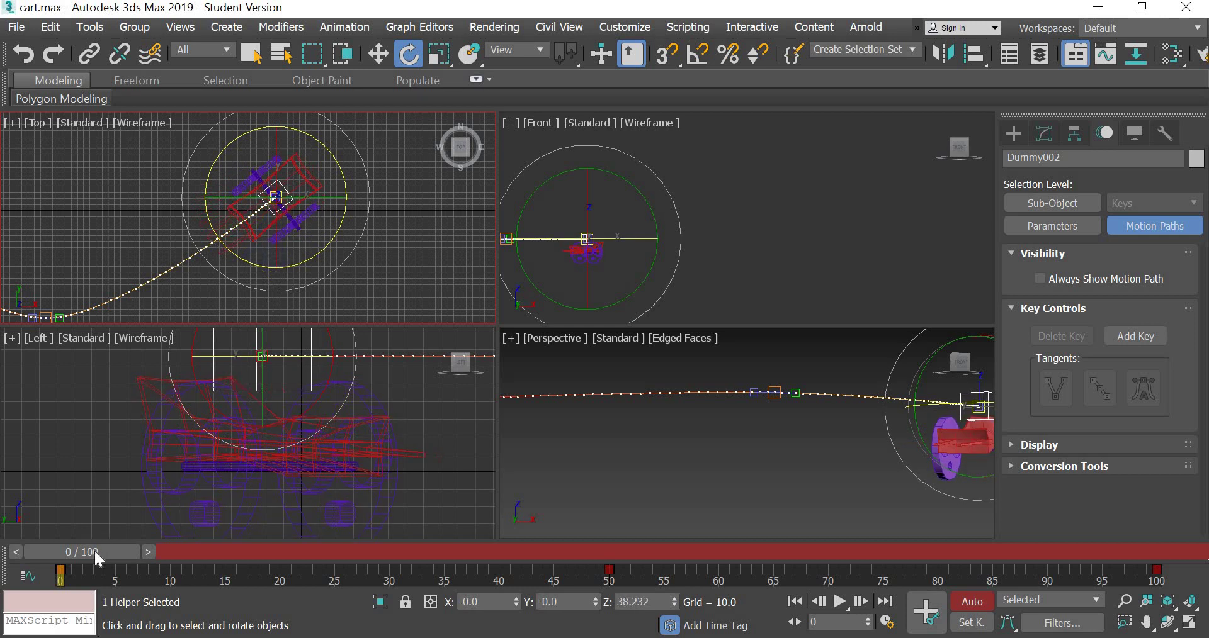
drag(94, 550, 629, 610)
key(e)
drag(112, 292, 122, 306)
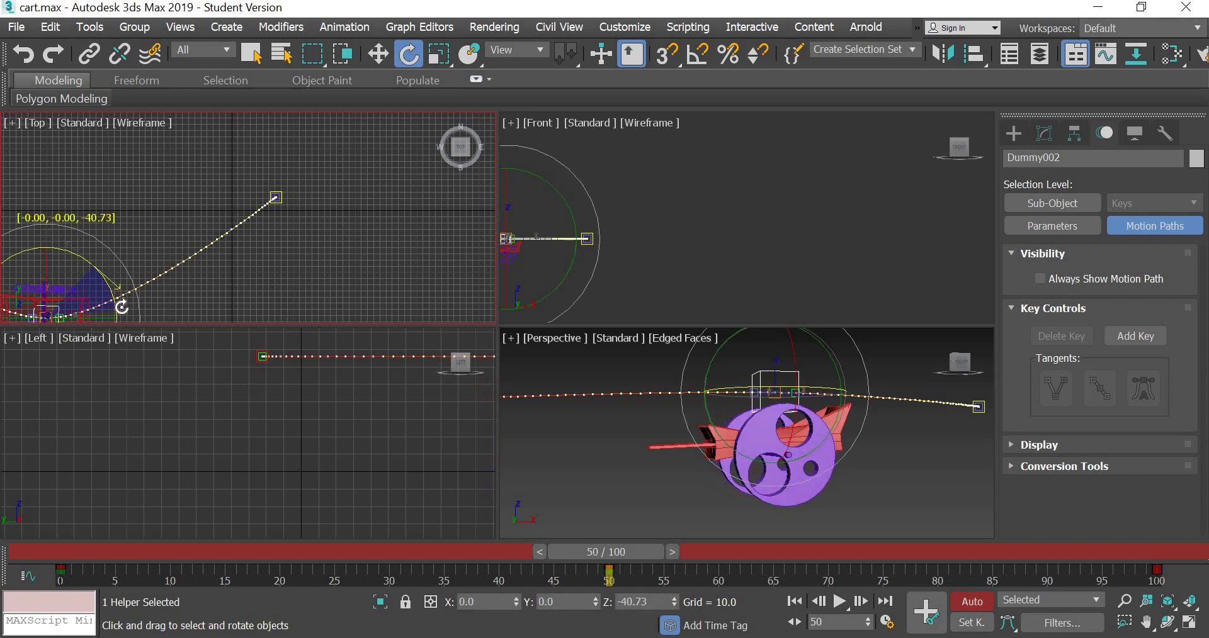
middle_drag(318, 218, 470, 153)
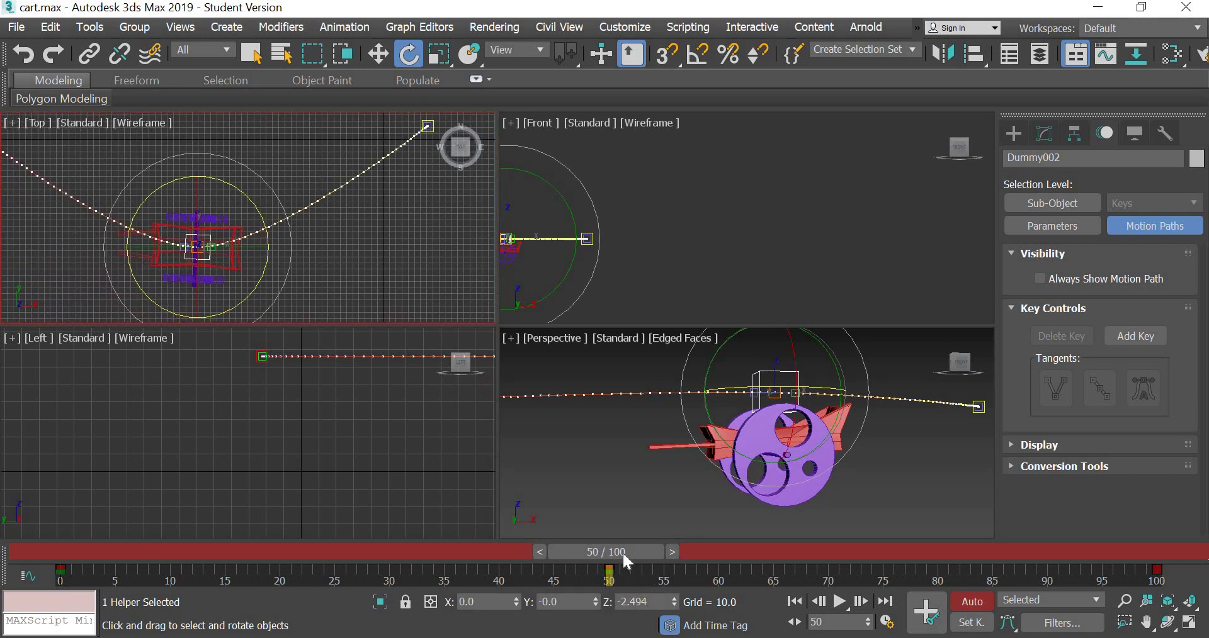
Rotate Dummy002 at frame 25 so the cart follows the curve
mouse_move(622, 551)
mouse_down()
mouse_move(184, 542)
mouse_move(426, 557)
mouse_move(474, 566)
mouse_move(323, 554)
mouse_move(798, 613)
mouse_up()
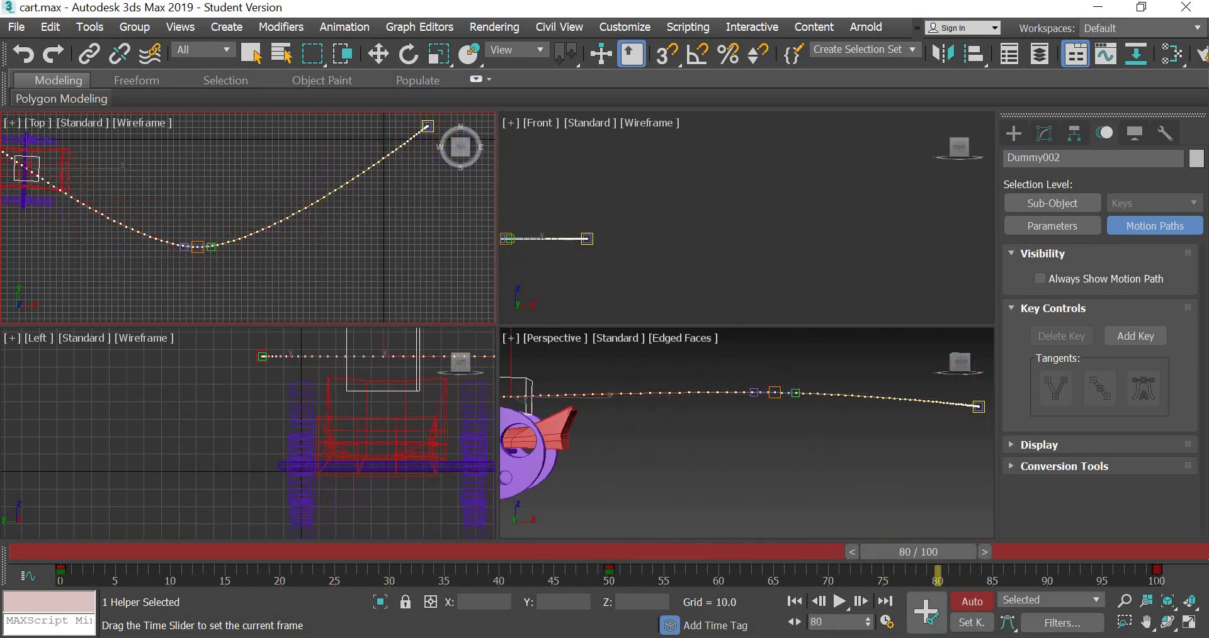
key(e)
middle_drag(109, 245, 186, 261)
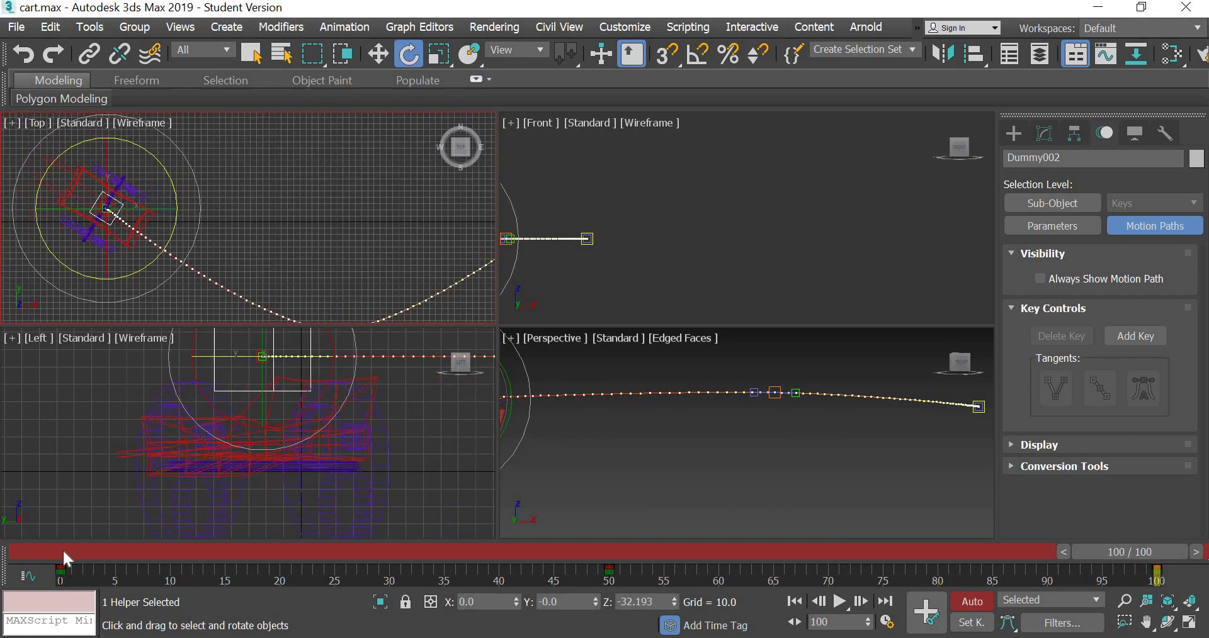
drag(63, 549, 363, 554)
middle_drag(273, 236, 139, 192)
drag(381, 551, 358, 554)
key(e)
drag(381, 288, 387, 287)
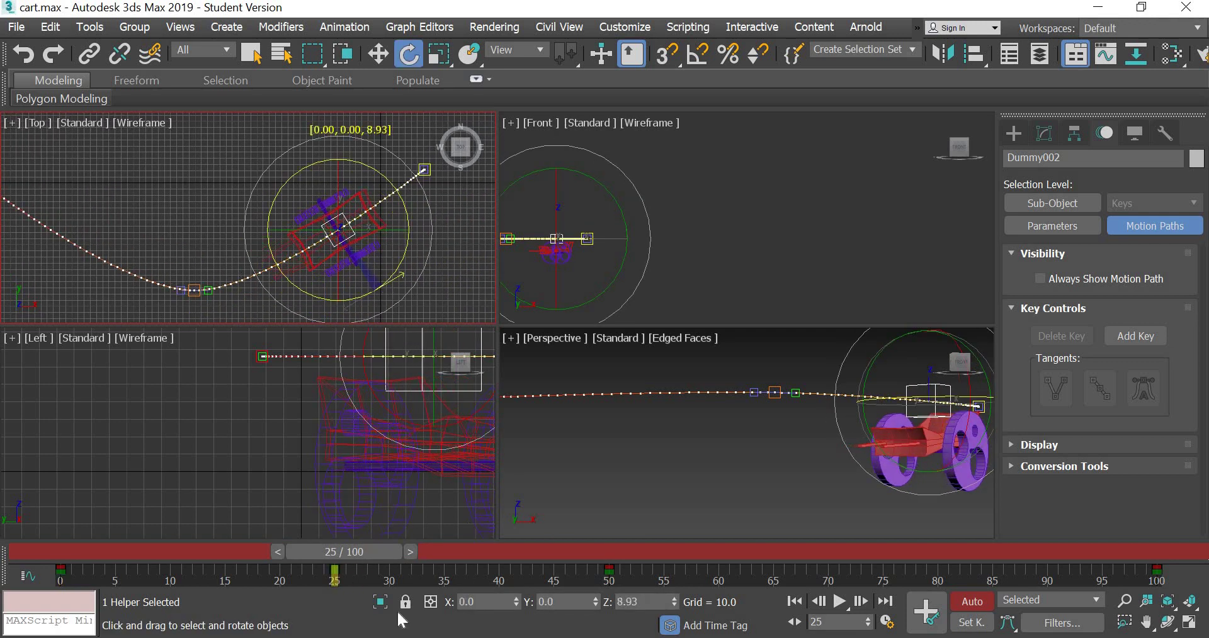
Rotate Dummy002 at frame 75, then return to frame 0 and clear the selection
drag(373, 546, 905, 574)
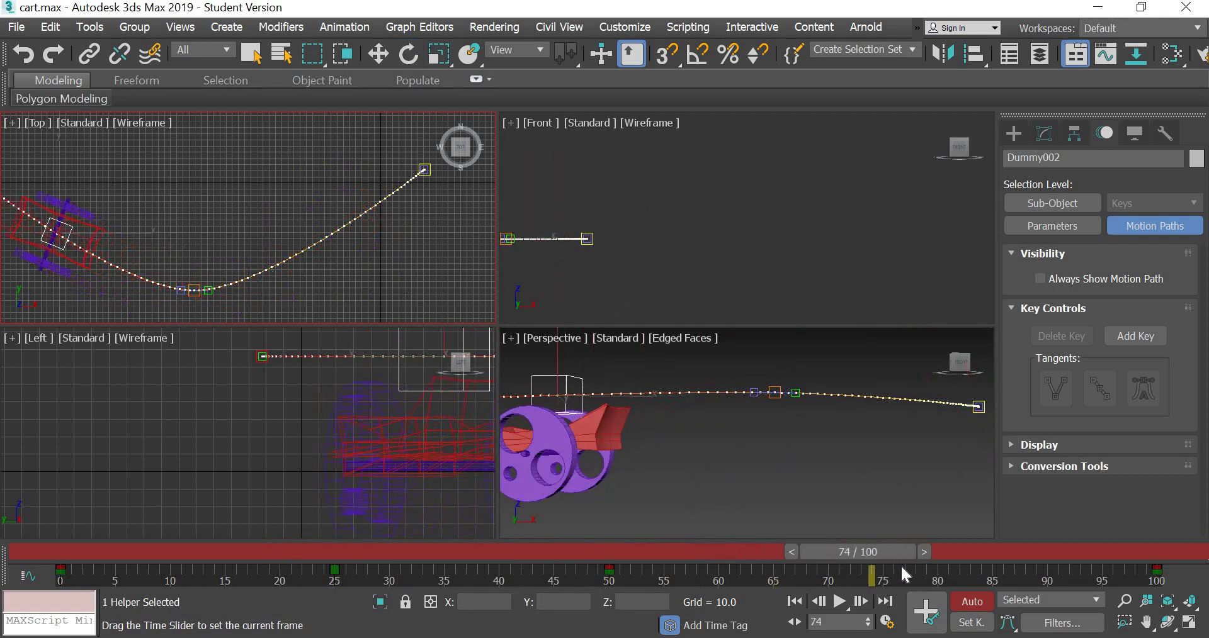
key(e)
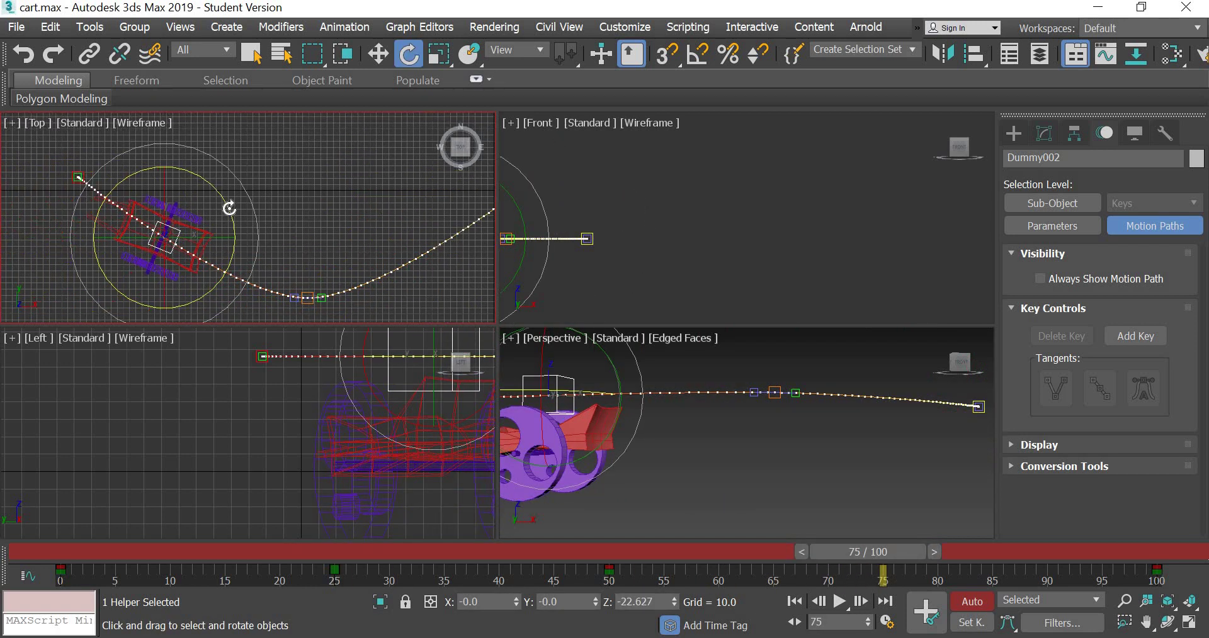
drag(229, 208, 232, 213)
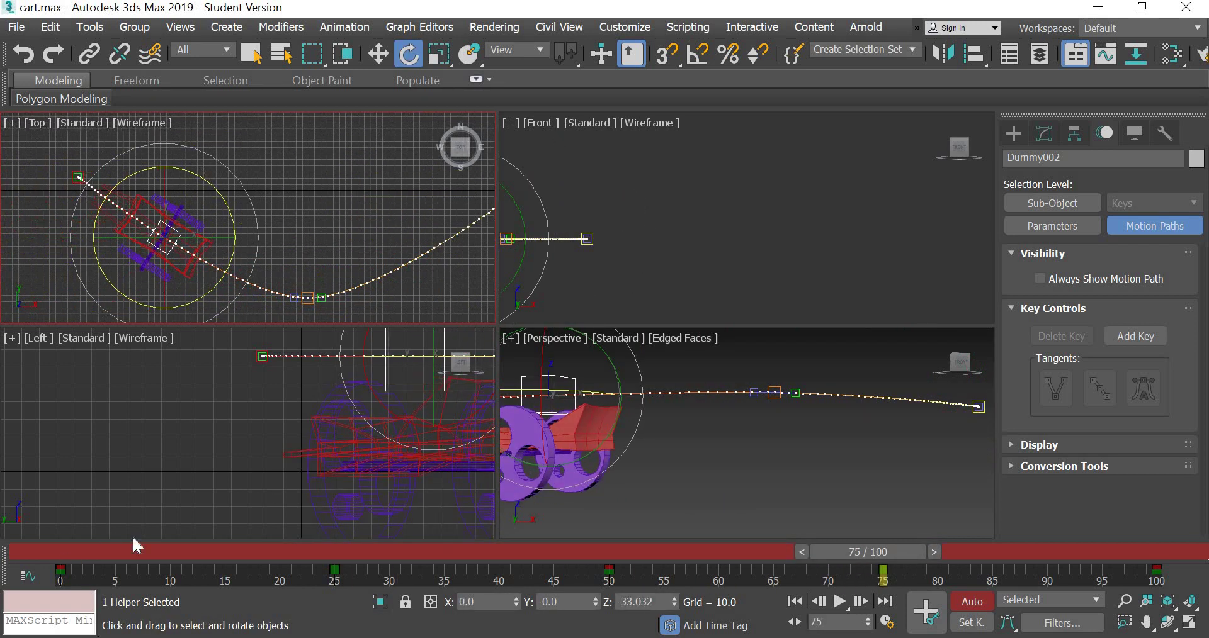
key(Home)
click(773, 437)
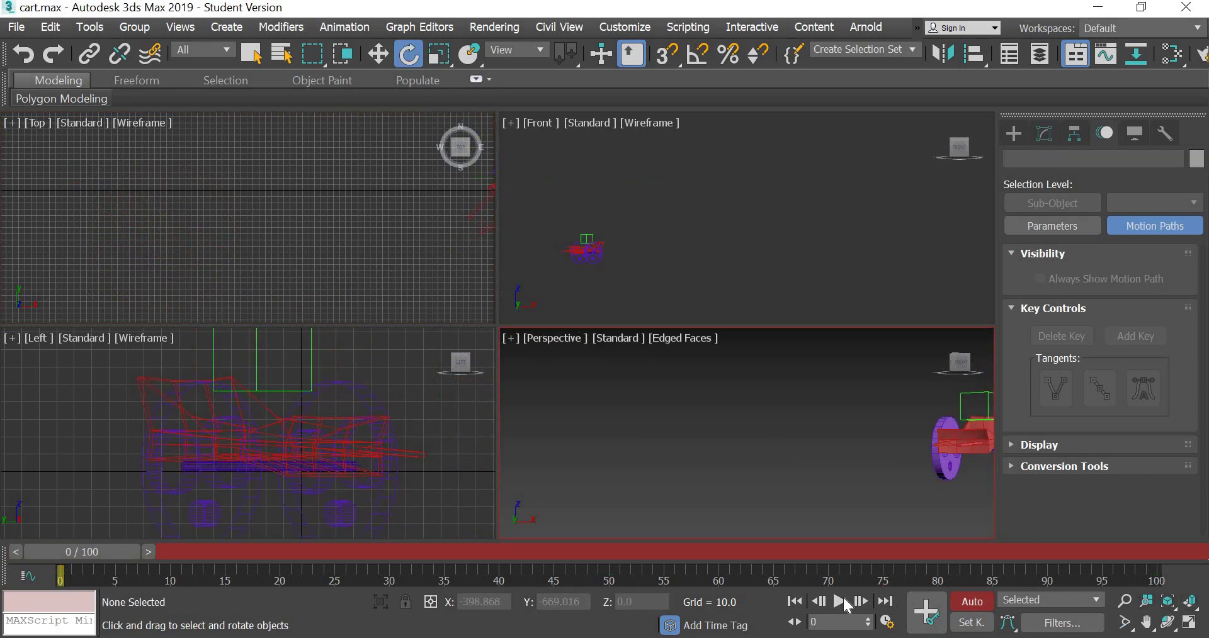
Play the cart animation, turn Auto Key off, and stop playback at frame 33
click(842, 602)
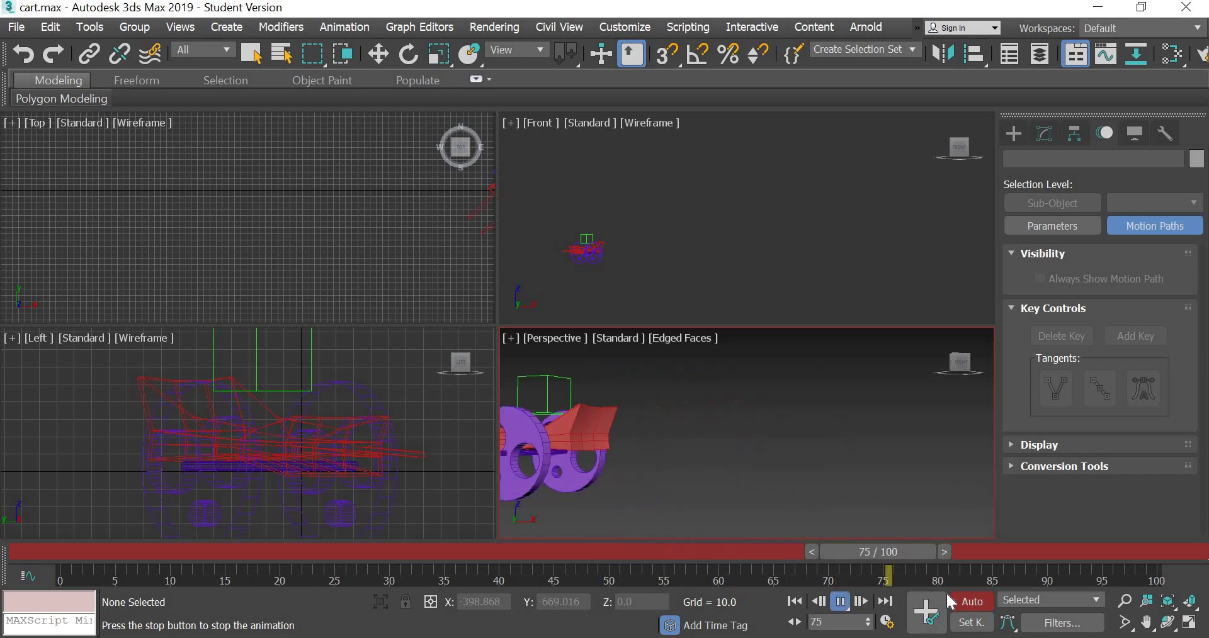
click(972, 602)
click(973, 601)
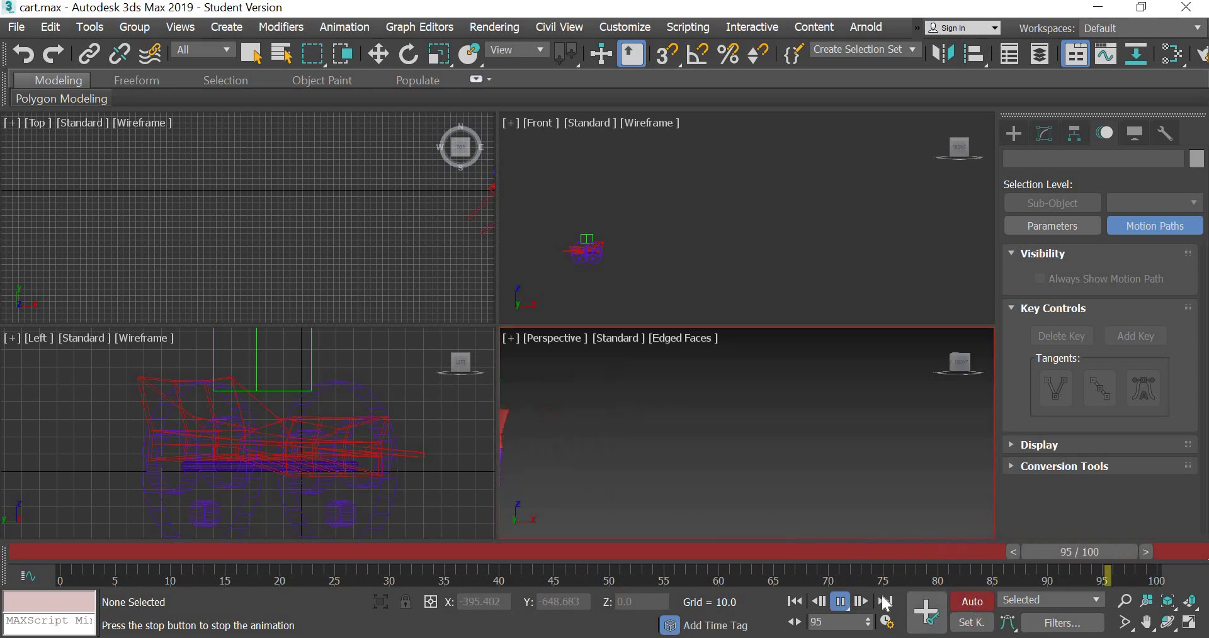
click(973, 601)
click(847, 603)
Reselect Dummy002 and scrub the timeline to review the cart's motion
key(e)
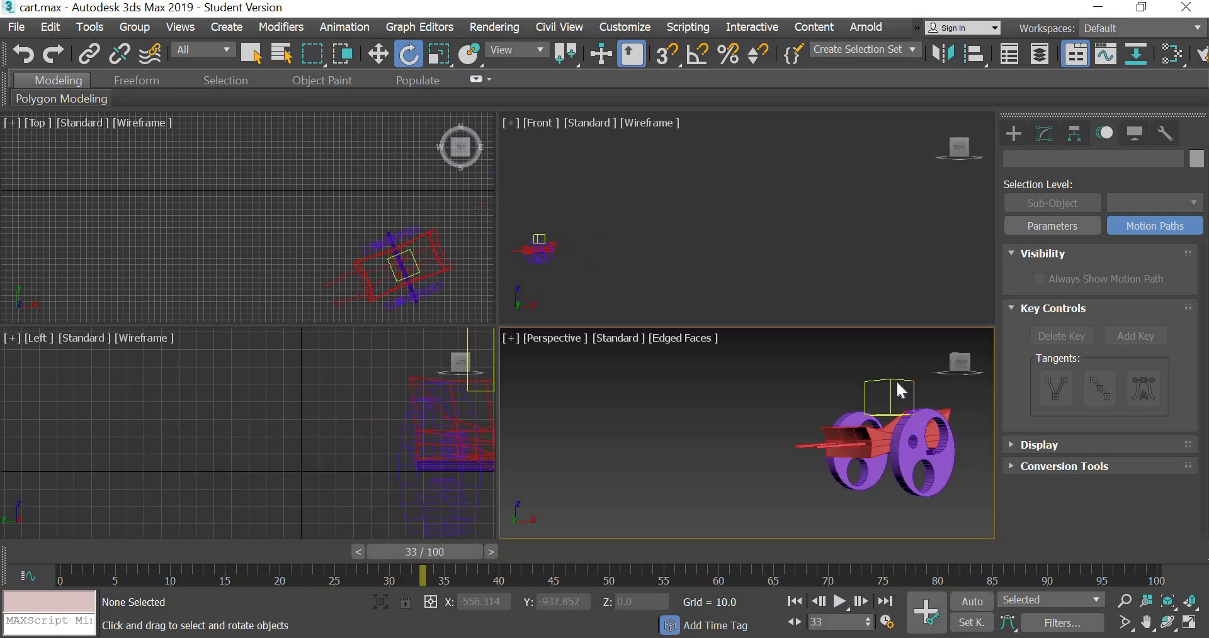
click(894, 379)
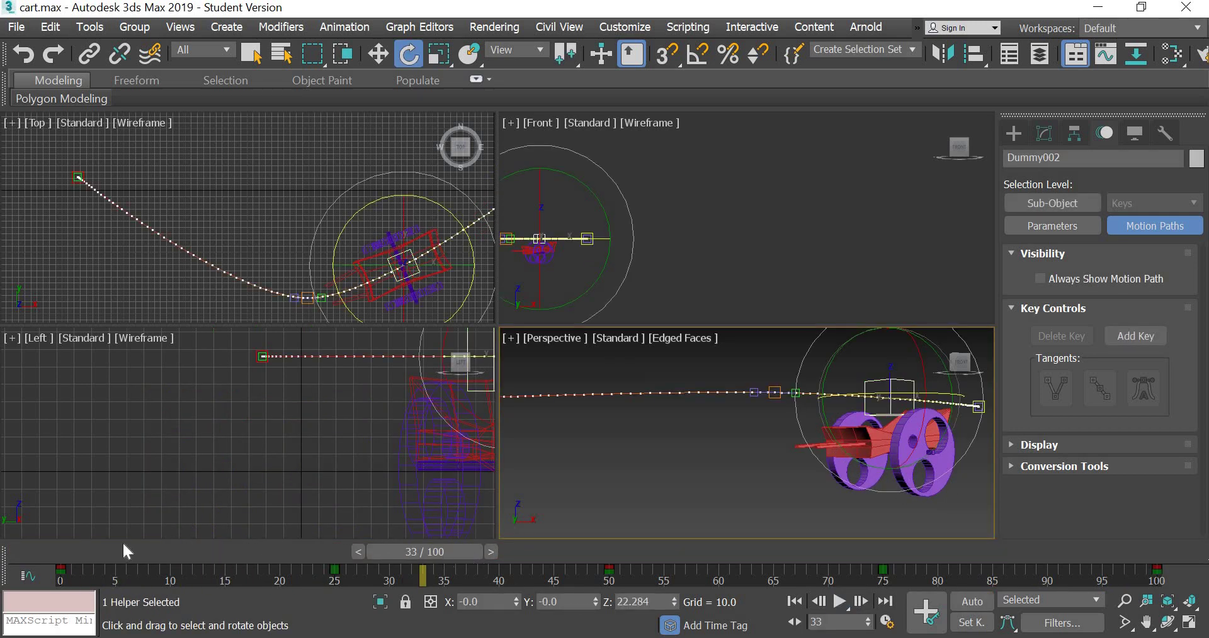
mouse_move(122, 552)
mouse_down()
mouse_move(981, 551)
mouse_move(343, 552)
mouse_up()
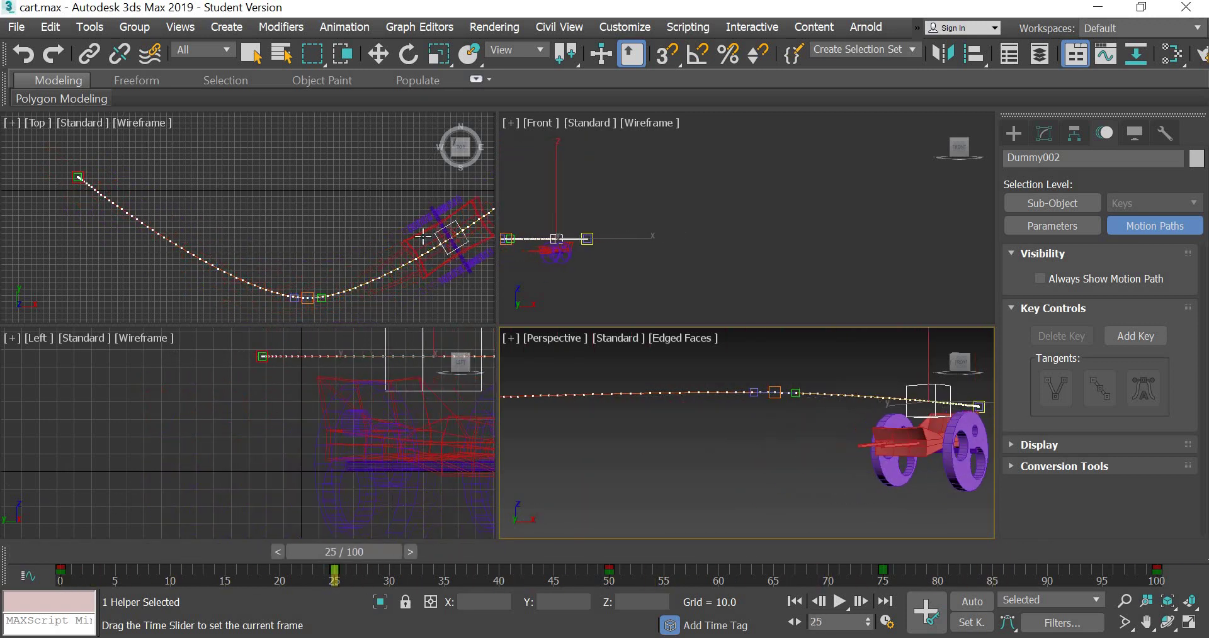
Move Dummy002 at frame 25 to reshape the path, undoing an accidental shift
click(409, 54)
key(w)
middle_drag(479, 239, 372, 207)
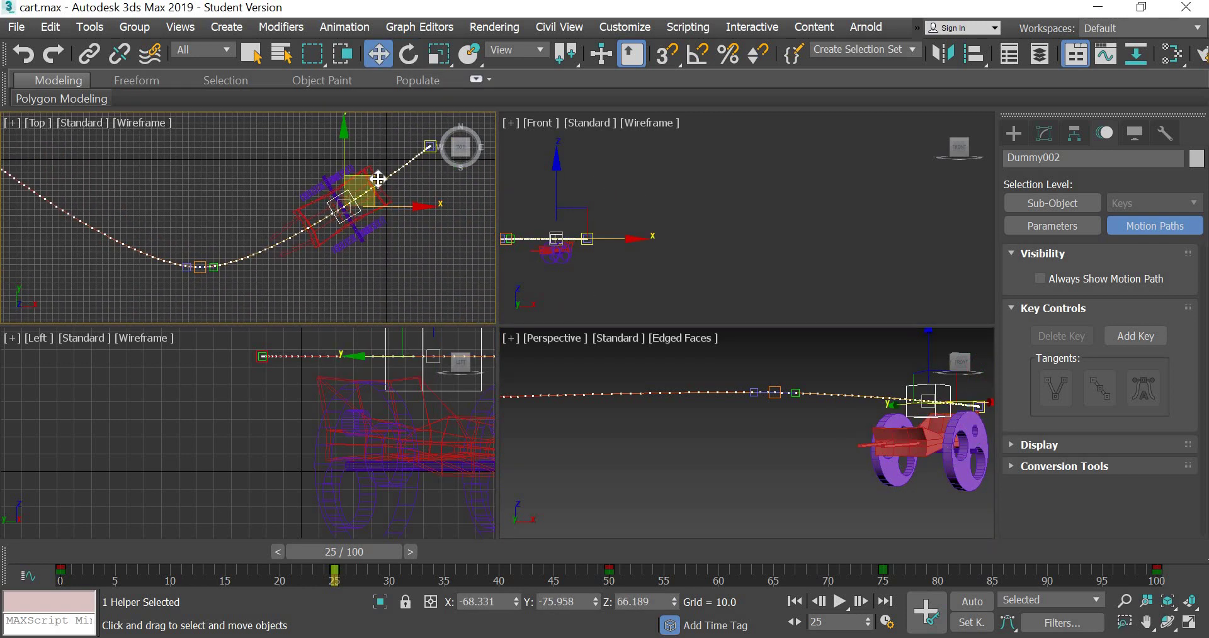
drag(378, 179, 378, 179)
key(ctrl+z)
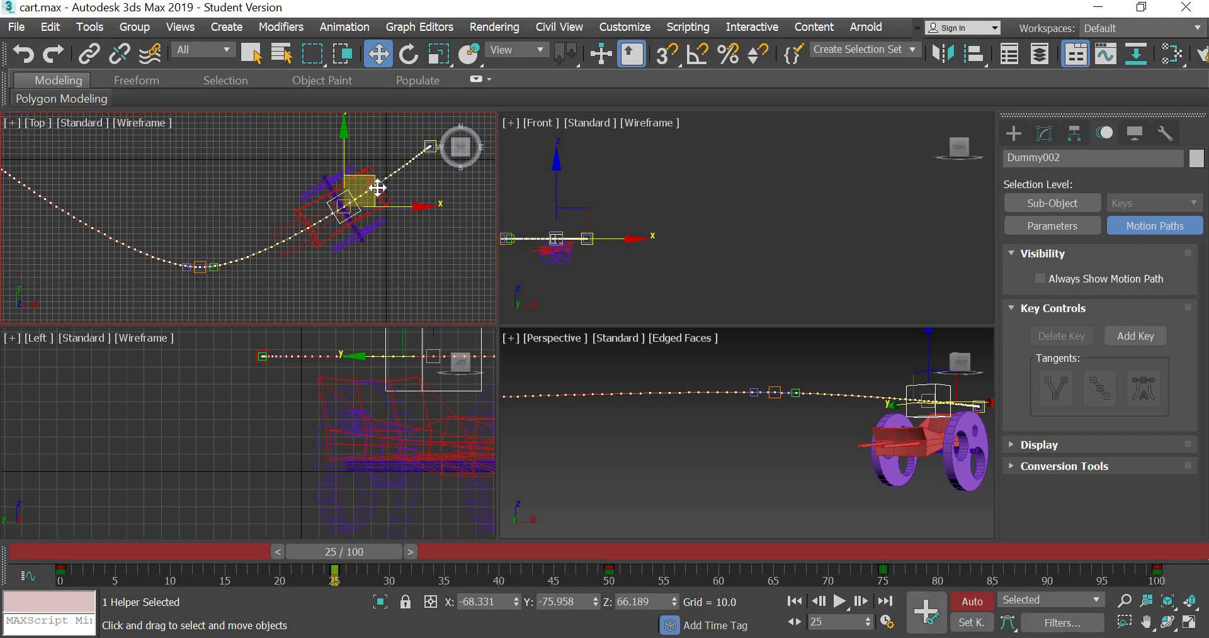
drag(377, 187, 362, 206)
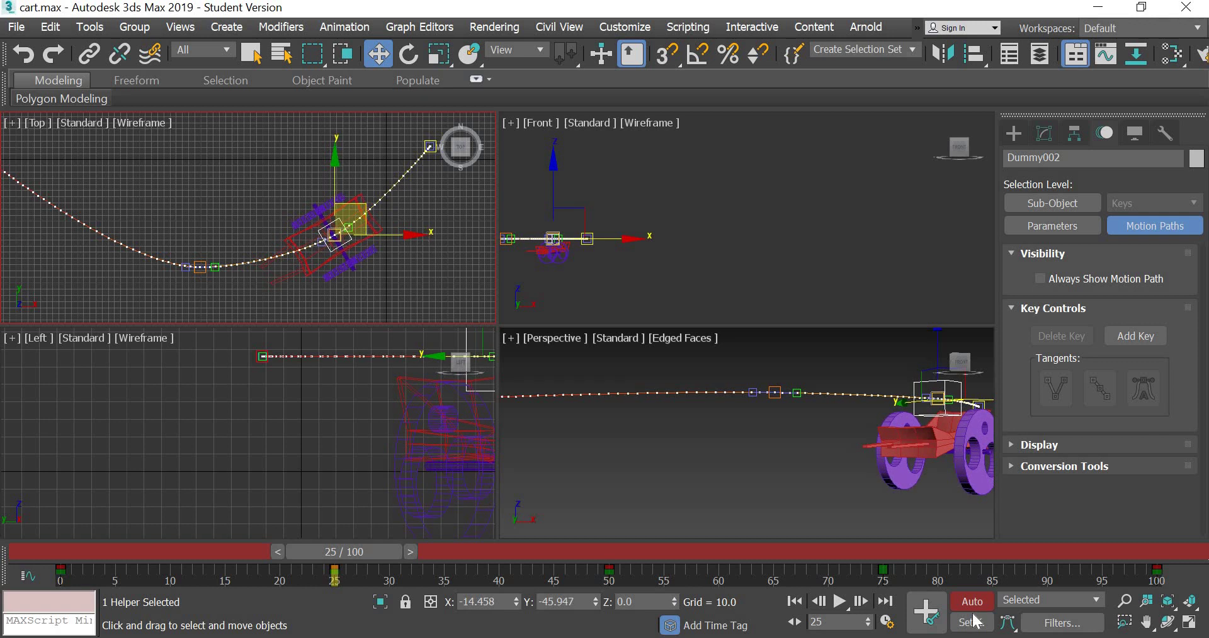
Reposition Dummy002 at frame 75, zoom the Top view out, and return to frame 0
click(884, 552)
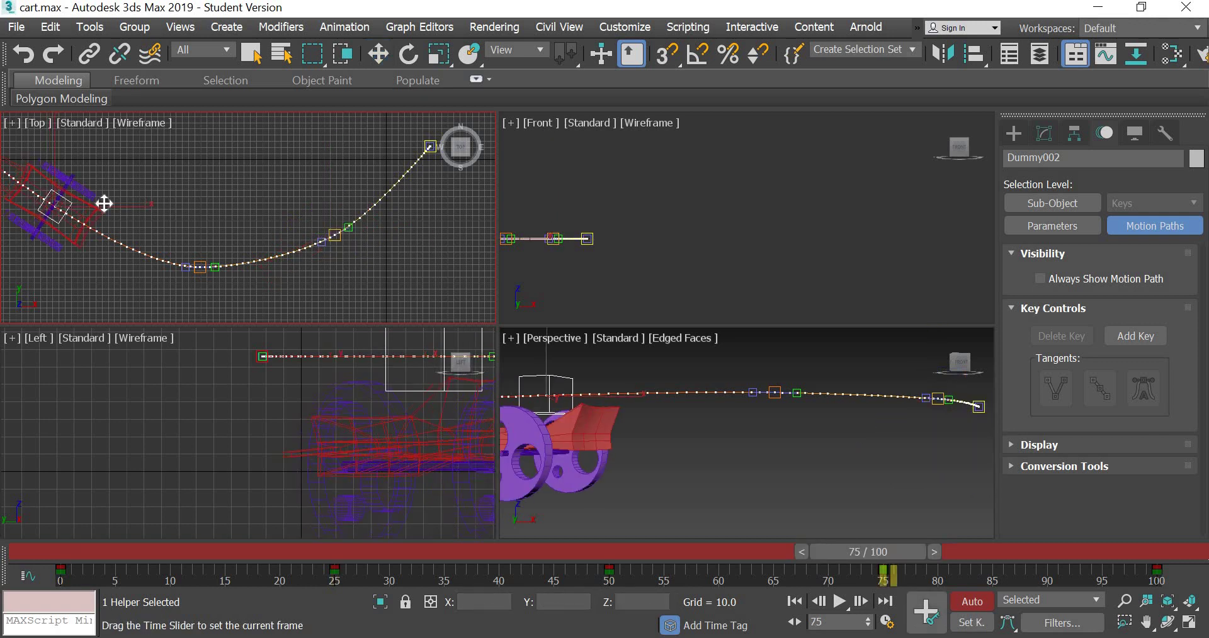
middle_drag(197, 190, 184, 170)
drag(173, 175, 170, 184)
middle_drag(309, 299, 262, 292)
scroll(262, 292, down, 3)
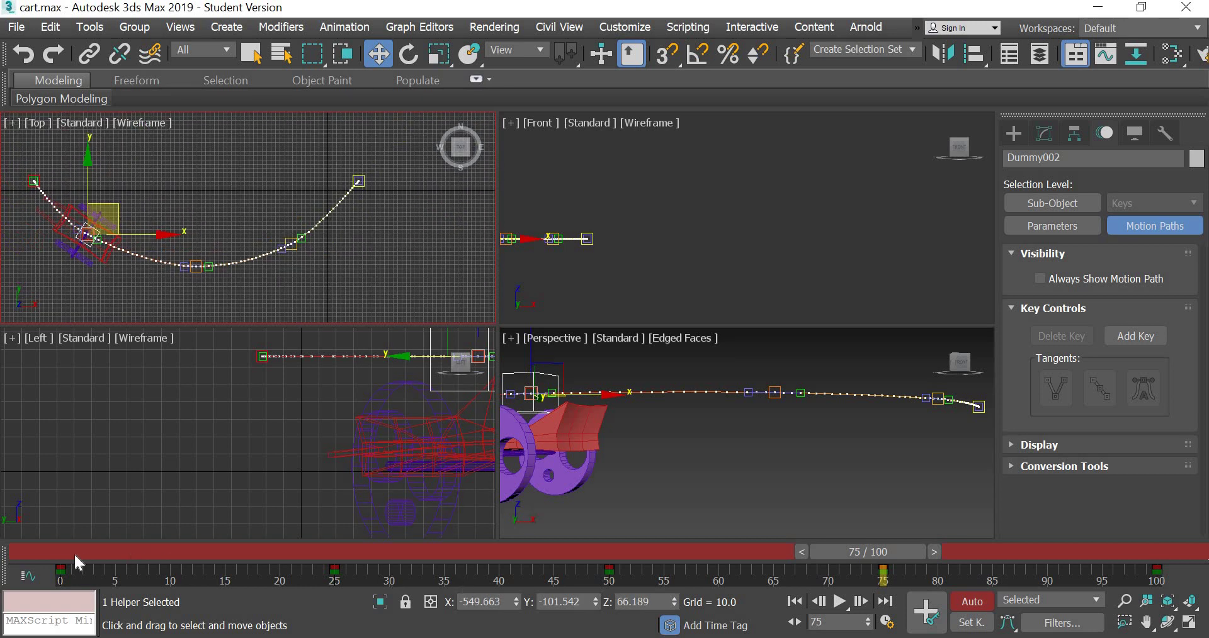
key(Home)
Orbit the Perspective view and create PhysCamera001 from it with Ctrl+C
click(720, 466)
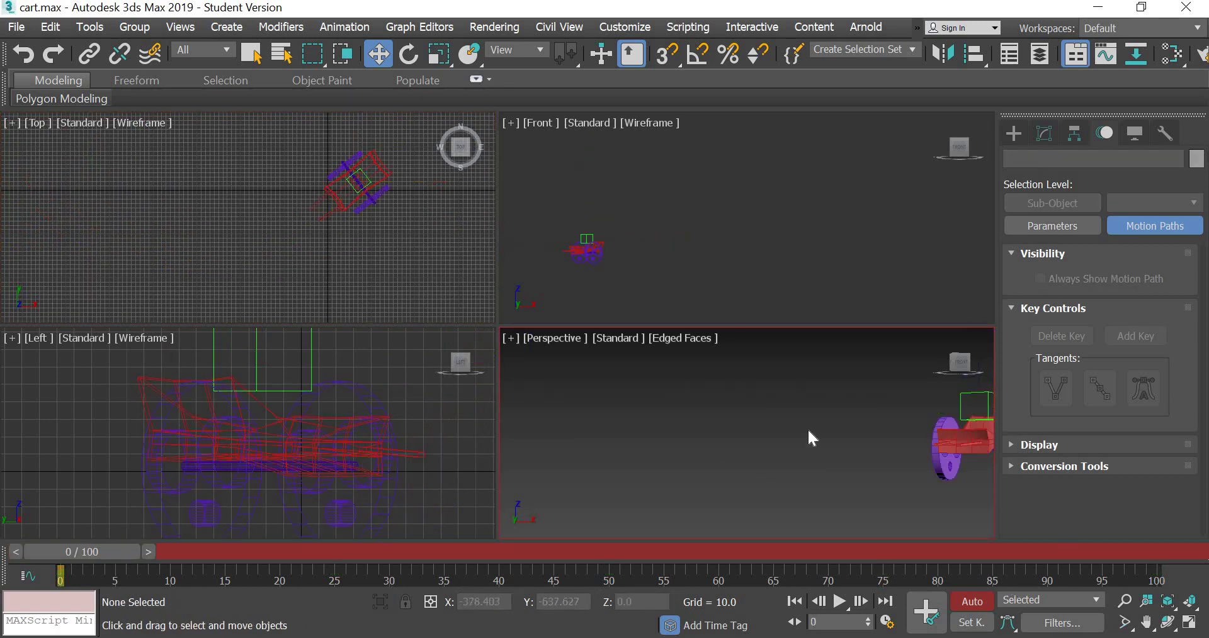
alt+middle_drag(806, 429, 801, 399)
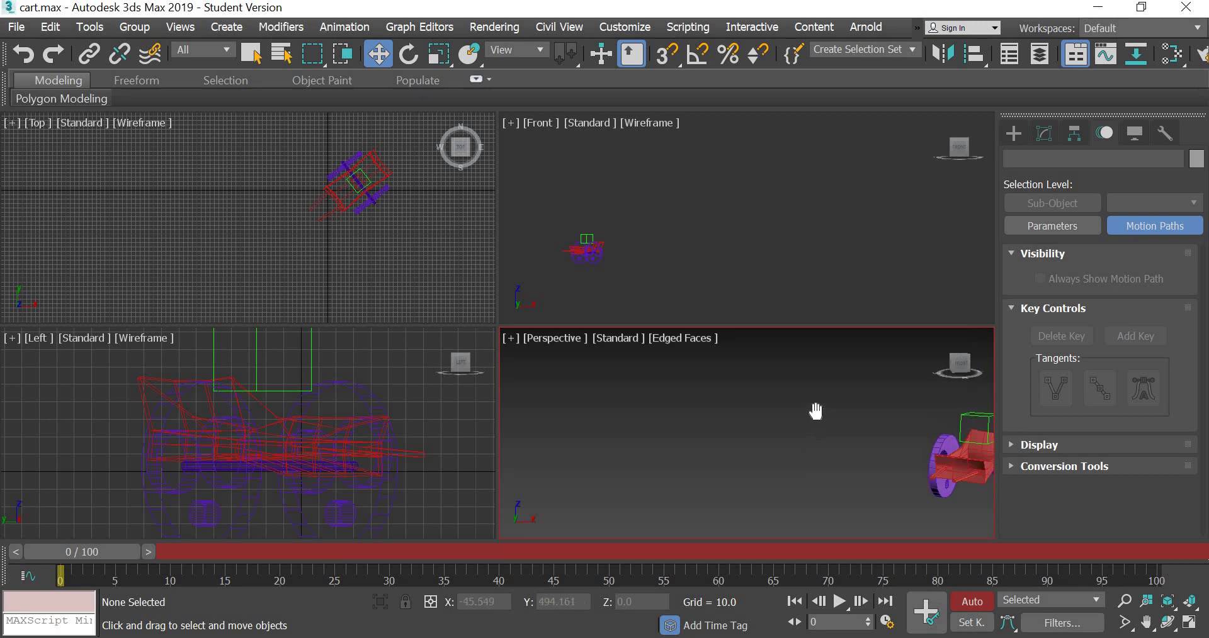
click(666, 335)
mouse_move(732, 559)
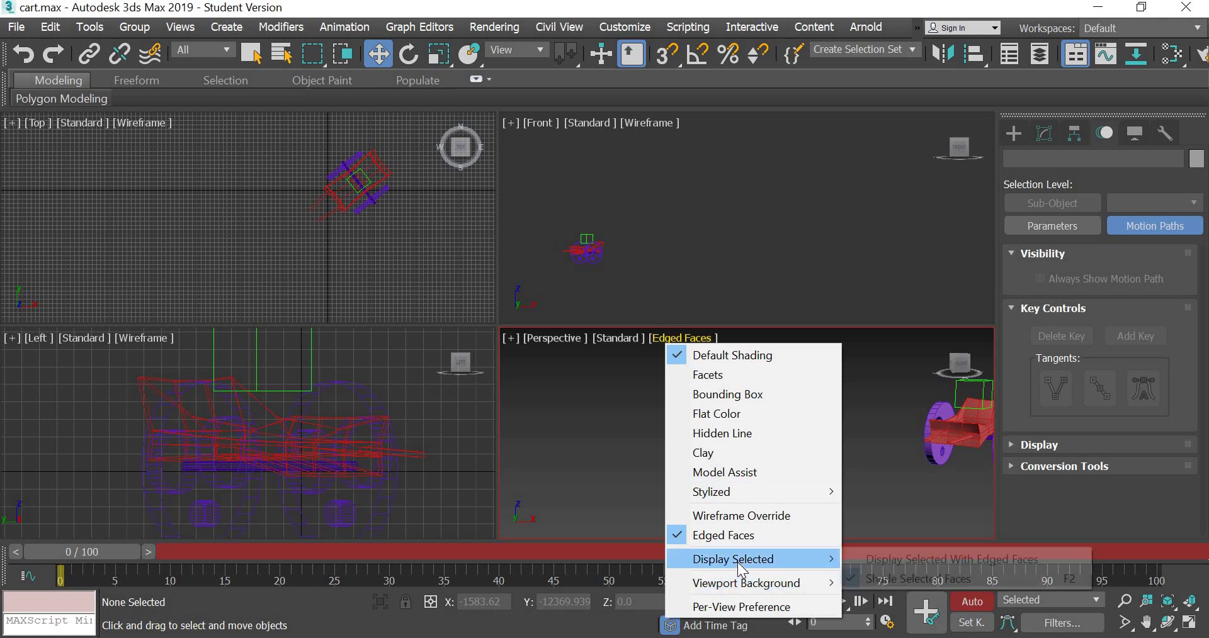
click(552, 340)
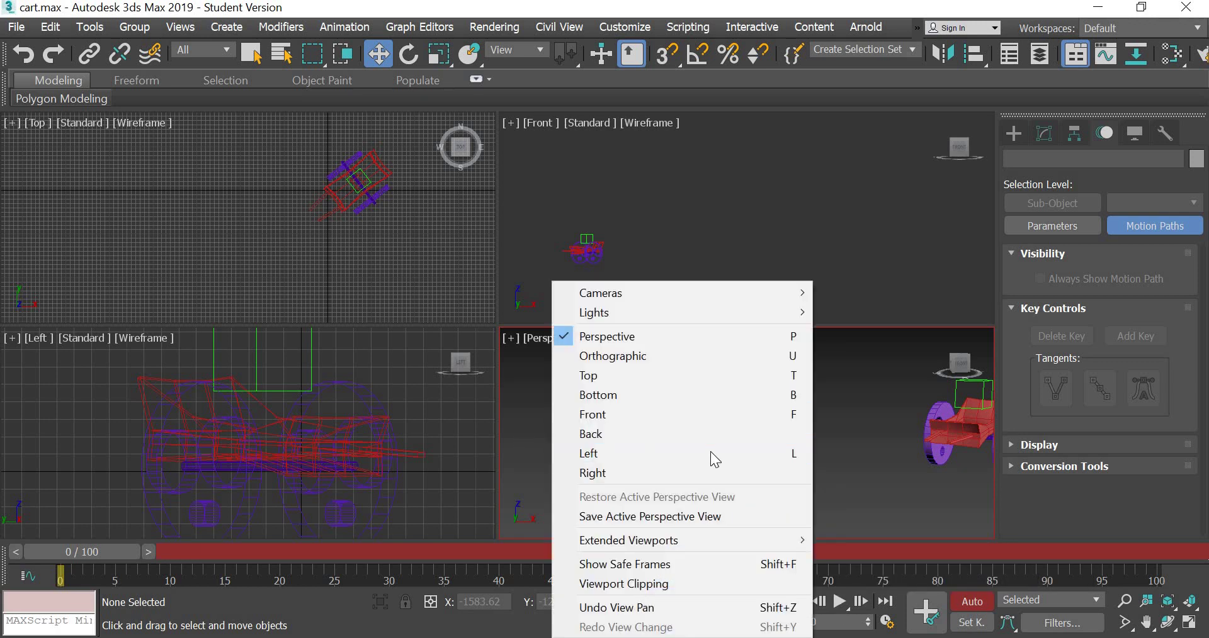
key(Escape)
key(ctrl+c)
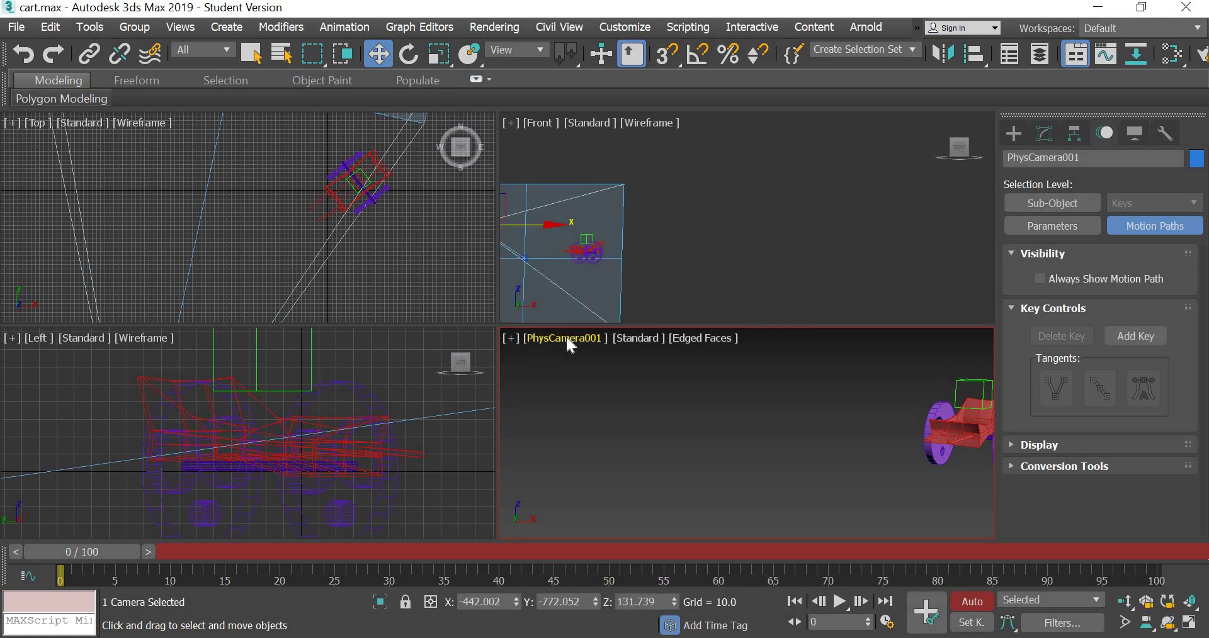
Enable Show Safe Frames in the PhysCamera001 view
click(565, 337)
click(630, 525)
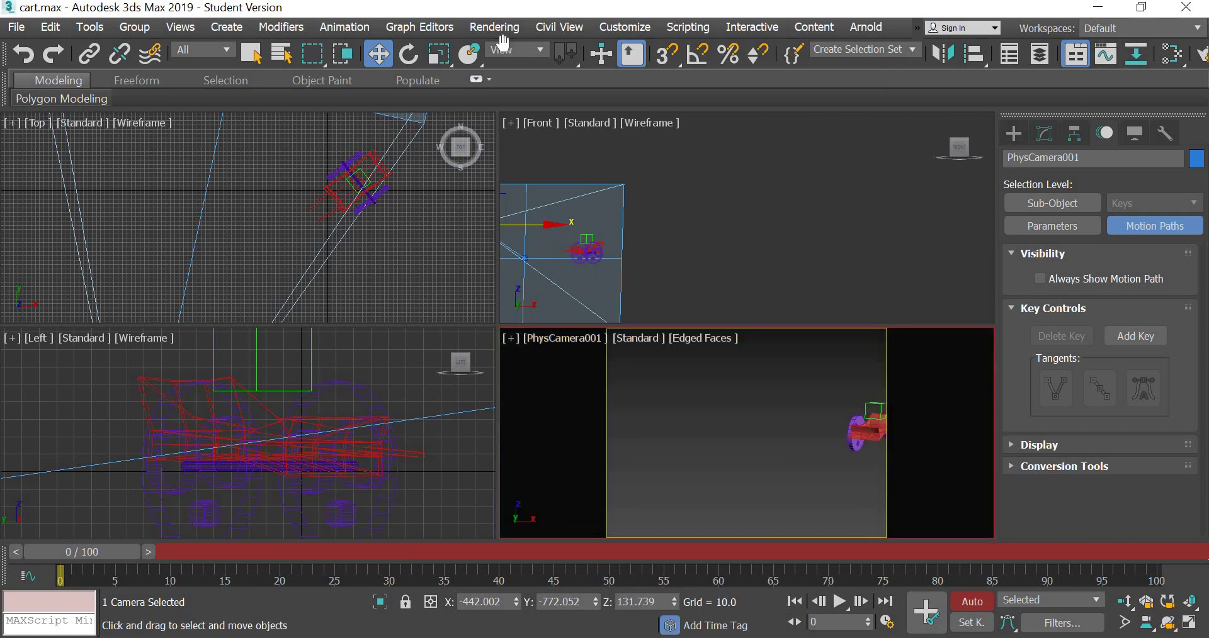
scroll(872, 55, down, 3)
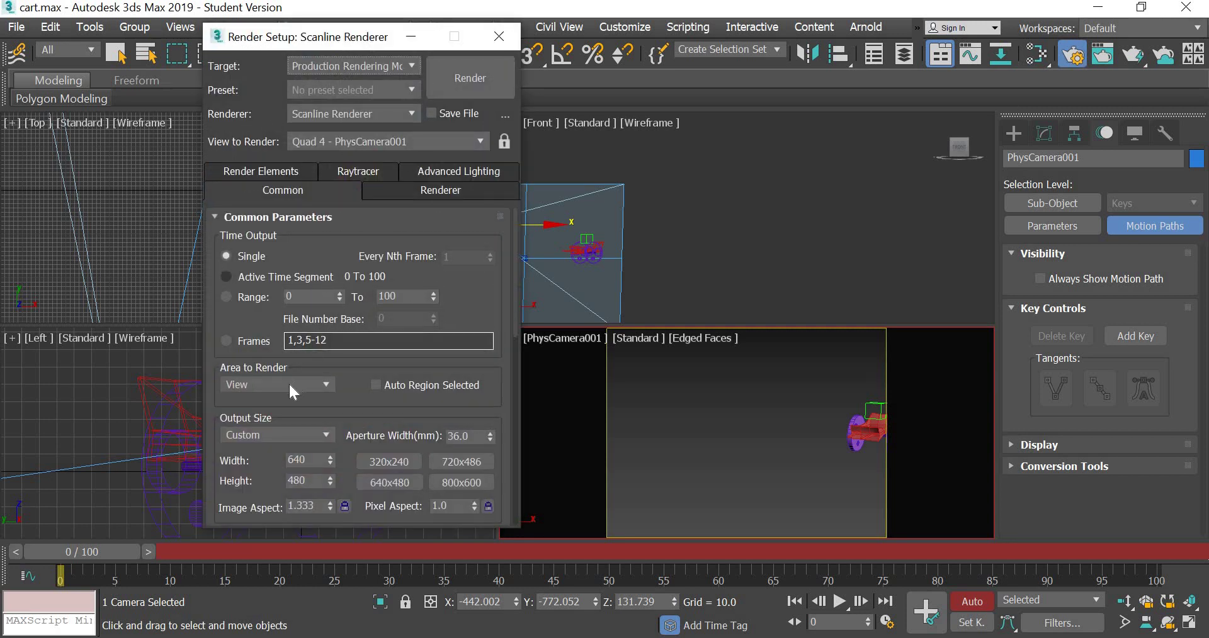
Set the render output size to the HDTV (video) preset, 1920×1080, and close Render Setup
click(282, 435)
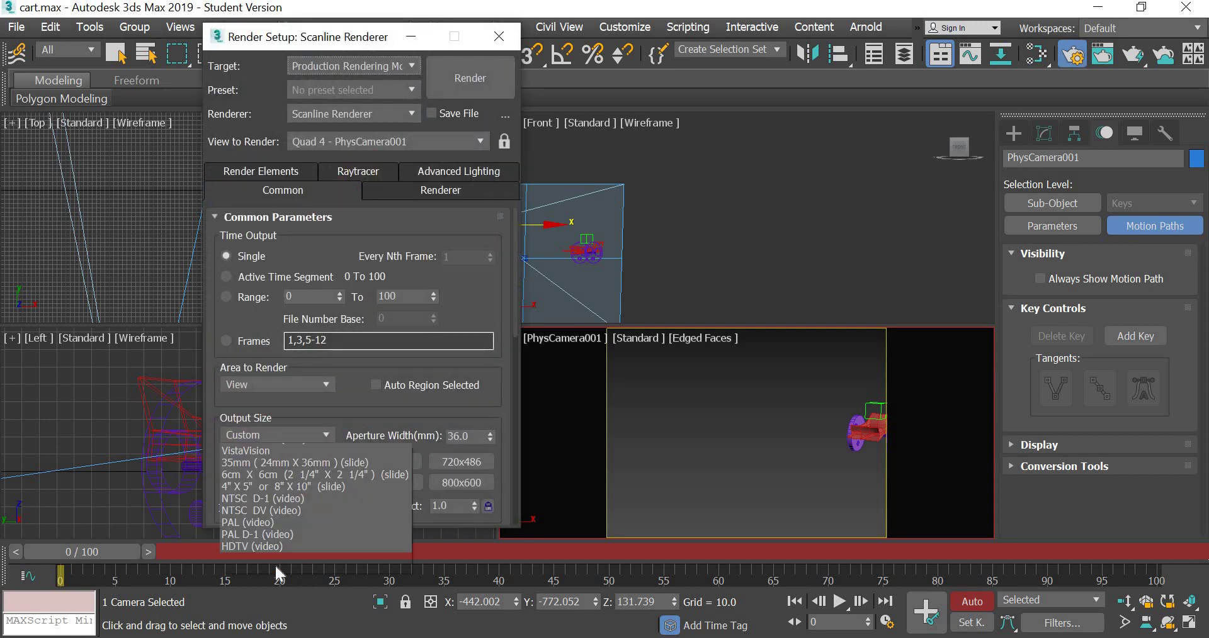
click(269, 434)
click(252, 637)
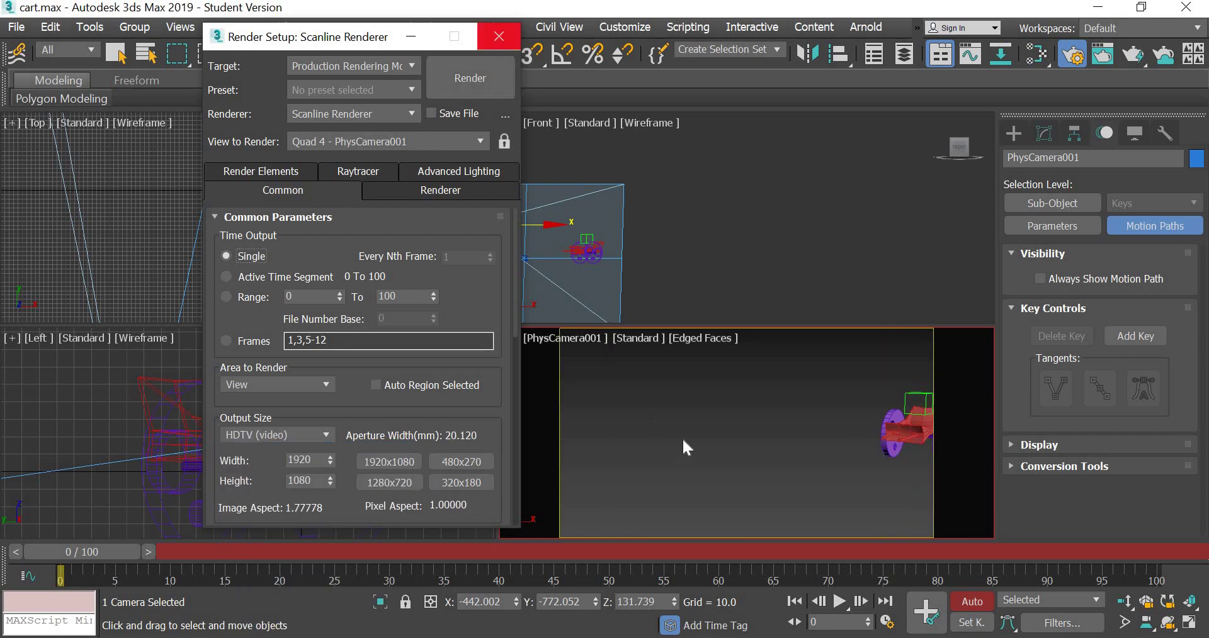
key(Escape)
Deselect the camera, turn Auto Key off, and play the animation through PhysCamera001
right_click(683, 377)
mouse_move(763, 190)
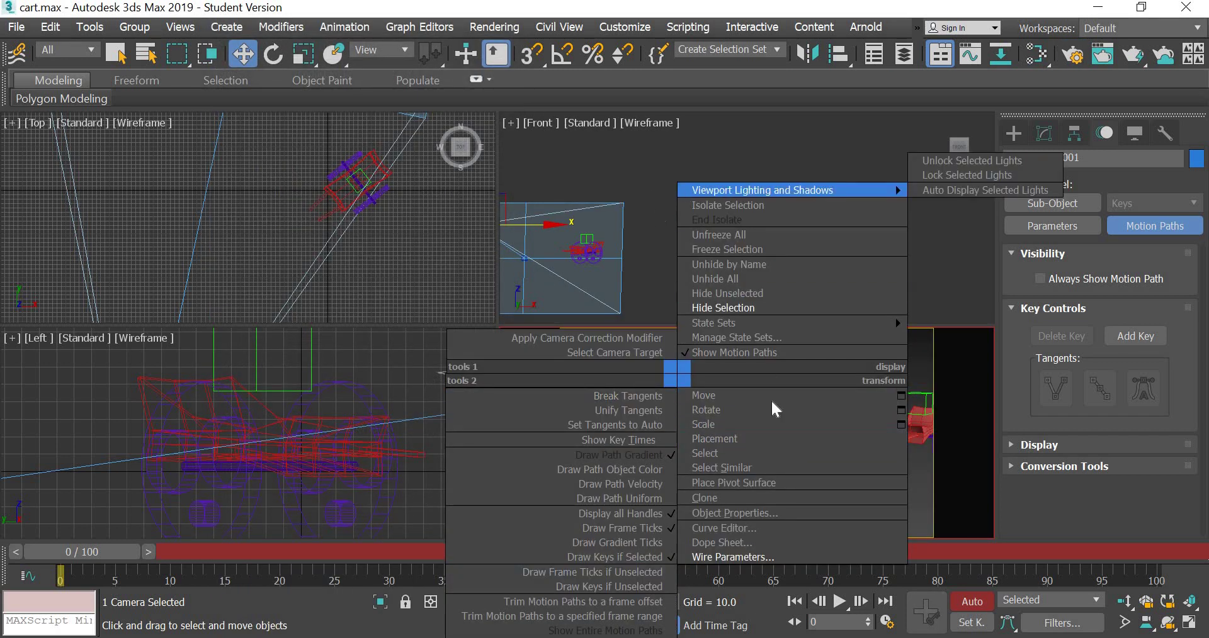
key(Escape)
click(791, 484)
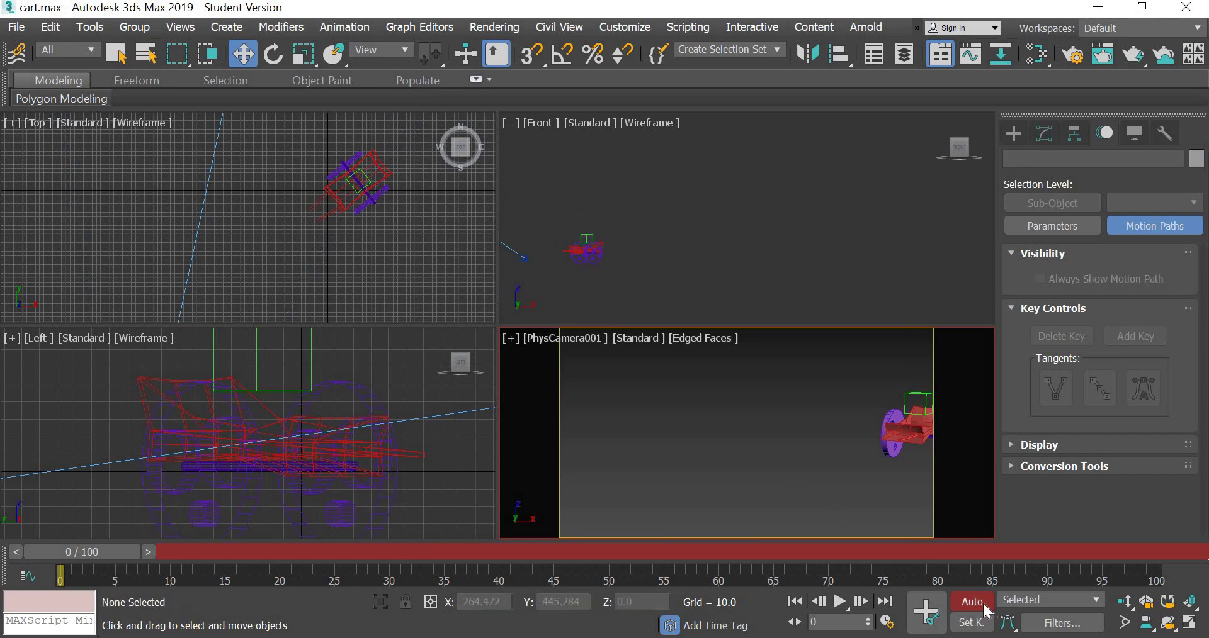
click(975, 602)
click(842, 601)
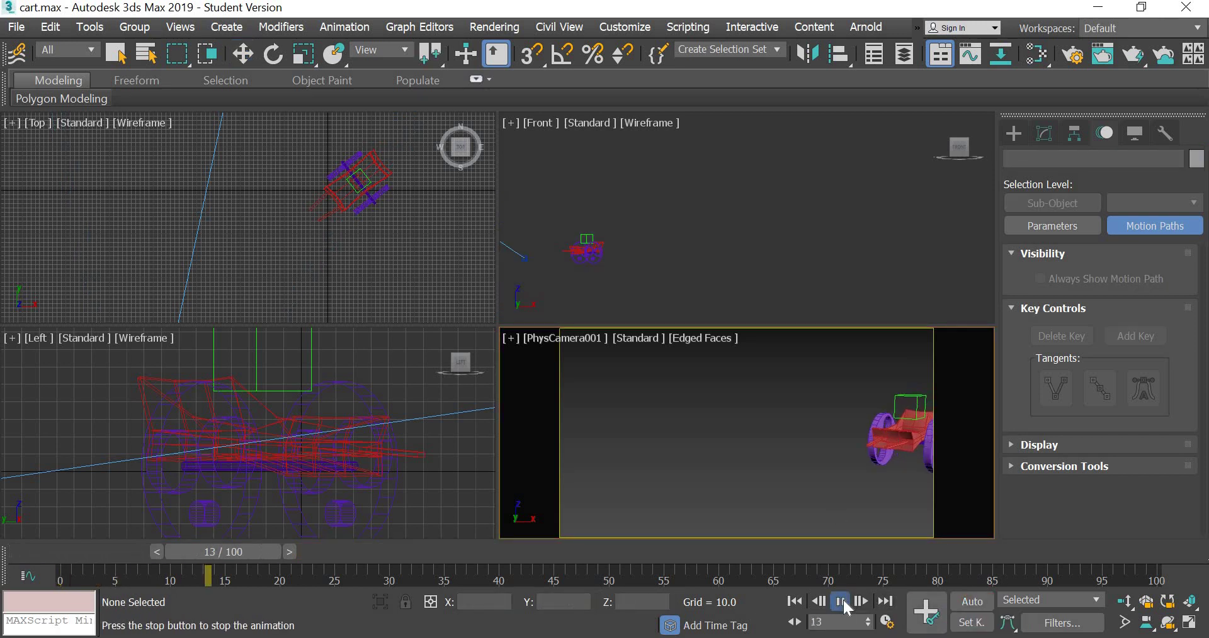